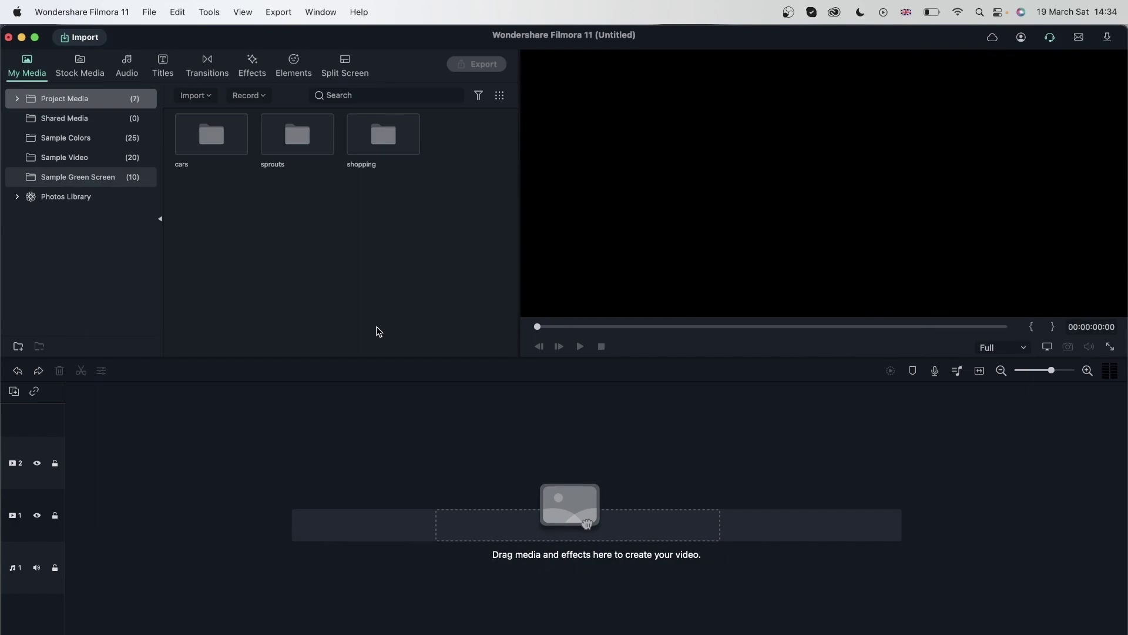
Open the cars folder and drag Pexels Videos 2609 onto the start of video track 1
{"action": "double_click", "coordinate": [192, 131]}
{"action": "left_click", "coordinate": [288, 142]}
{"action": "left_click_drag", "start_coordinate": [288, 143], "coordinate": [70, 523]}
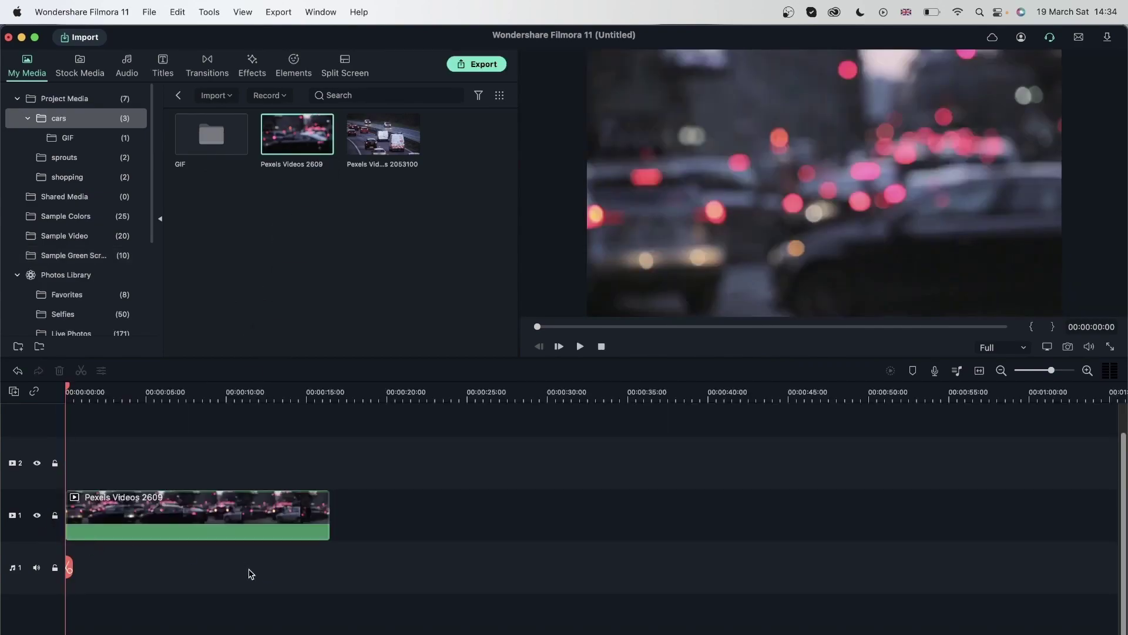
{"action": "left_click", "coordinate": [327, 392]}
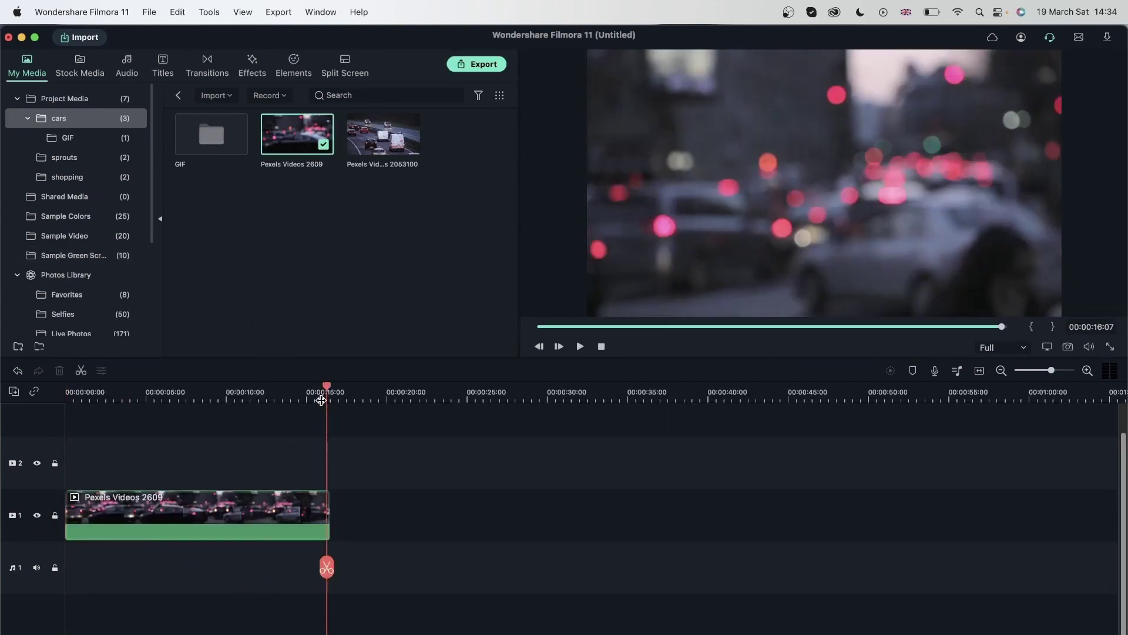
Delete the clip from the timeline and add Pexels Videos 2609 again at 0:00
{"action": "left_click", "coordinate": [227, 521]}
{"action": "key", "text": "Delete"}
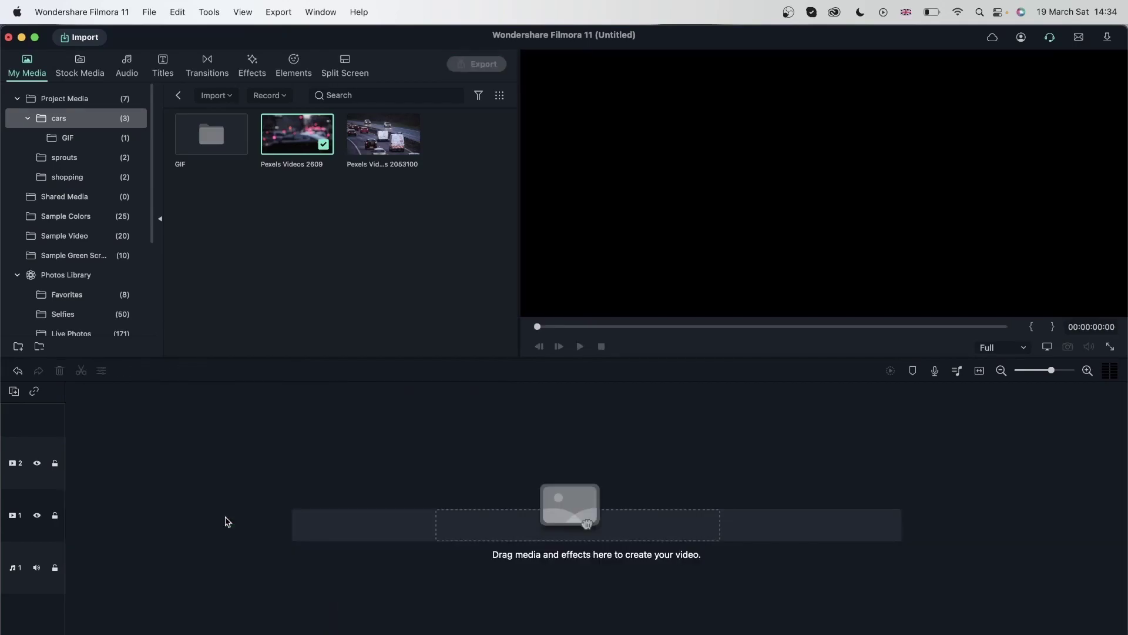
{"action": "left_click", "coordinate": [331, 178]}
{"action": "left_click", "coordinate": [323, 146]}
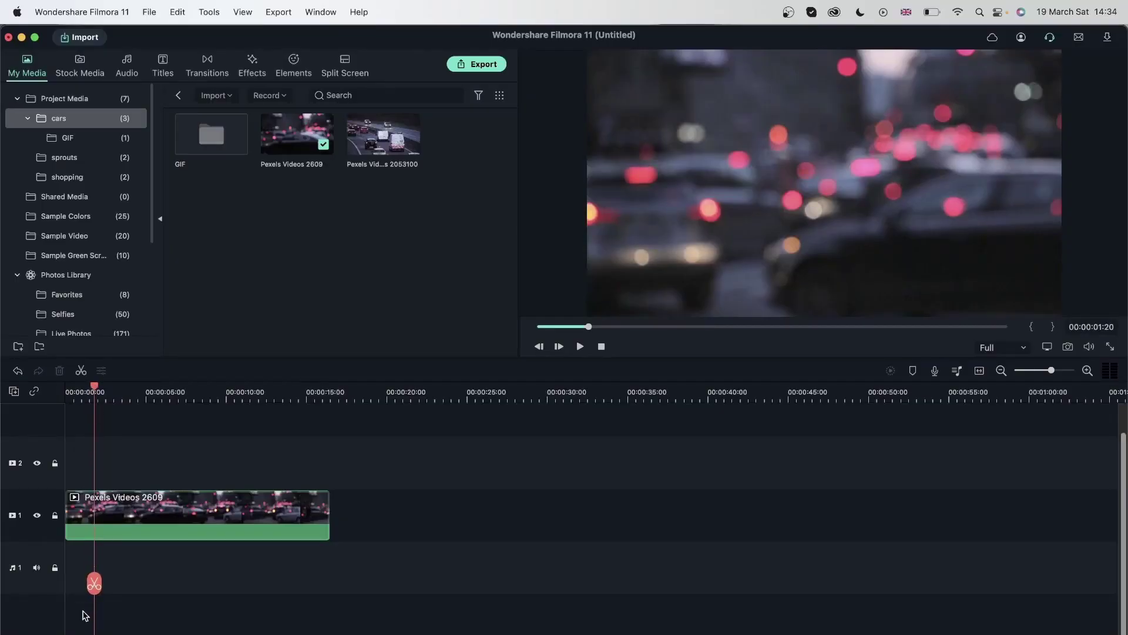
{"action": "left_click", "coordinate": [262, 516]}
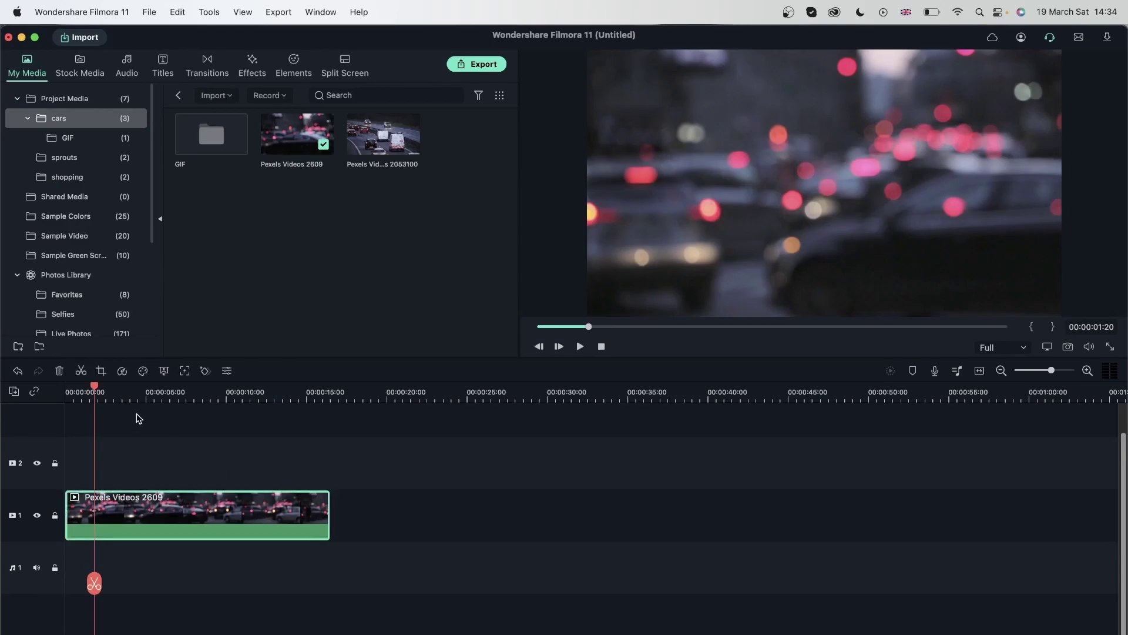
Trim the end of the Pexels Videos 2609 clip down to about 4 seconds
{"action": "left_click_drag", "start_coordinate": [100, 388], "coordinate": [409, 388]}
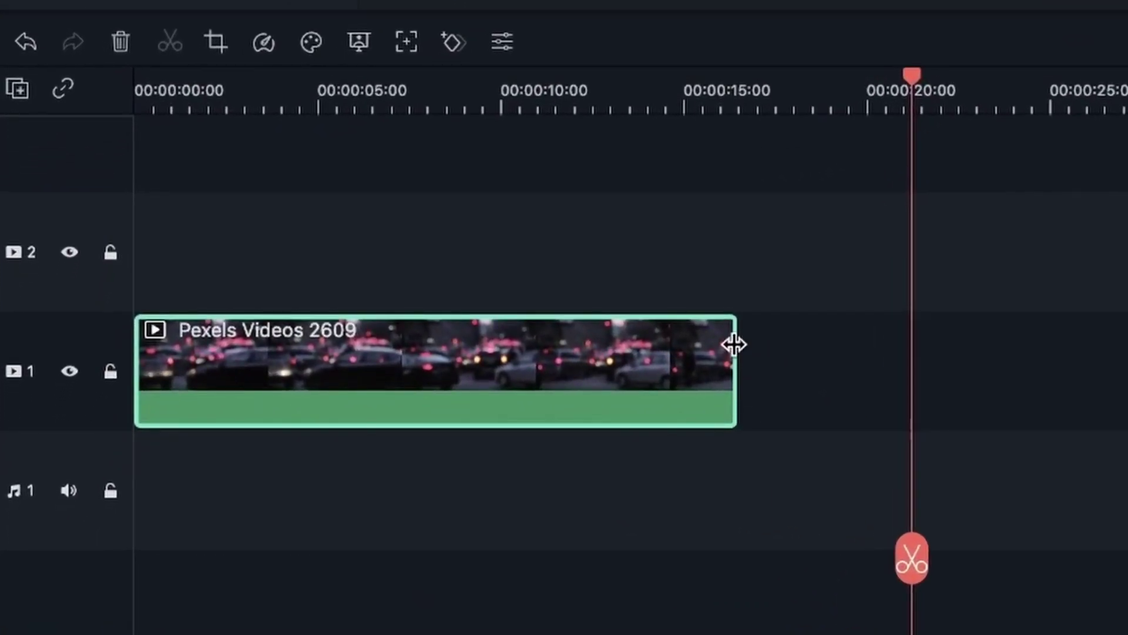
{"action": "left_click_drag", "start_coordinate": [734, 343], "coordinate": [268, 400]}
{"action": "left_click_drag", "start_coordinate": [202, 110], "coordinate": [185, 93]}
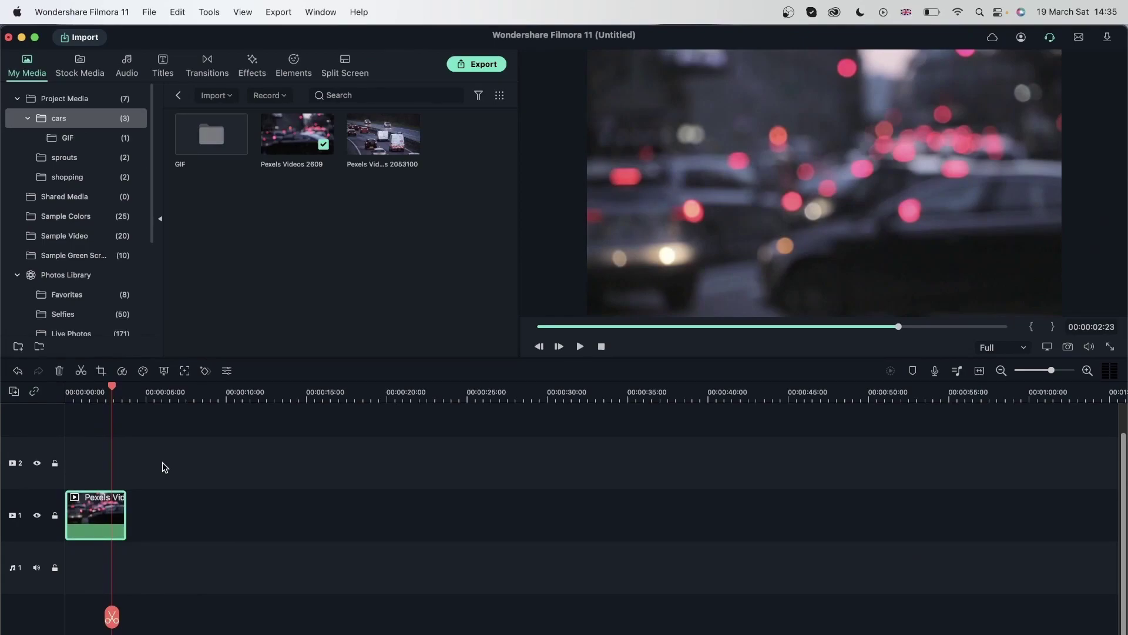
{"action": "left_click_drag", "start_coordinate": [111, 386], "coordinate": [70, 386]}
Move the clip to start around 20 seconds and restore its full length, ending at 00:00:36:01
{"action": "left_click_drag", "start_coordinate": [134, 510], "coordinate": [543, 519]}
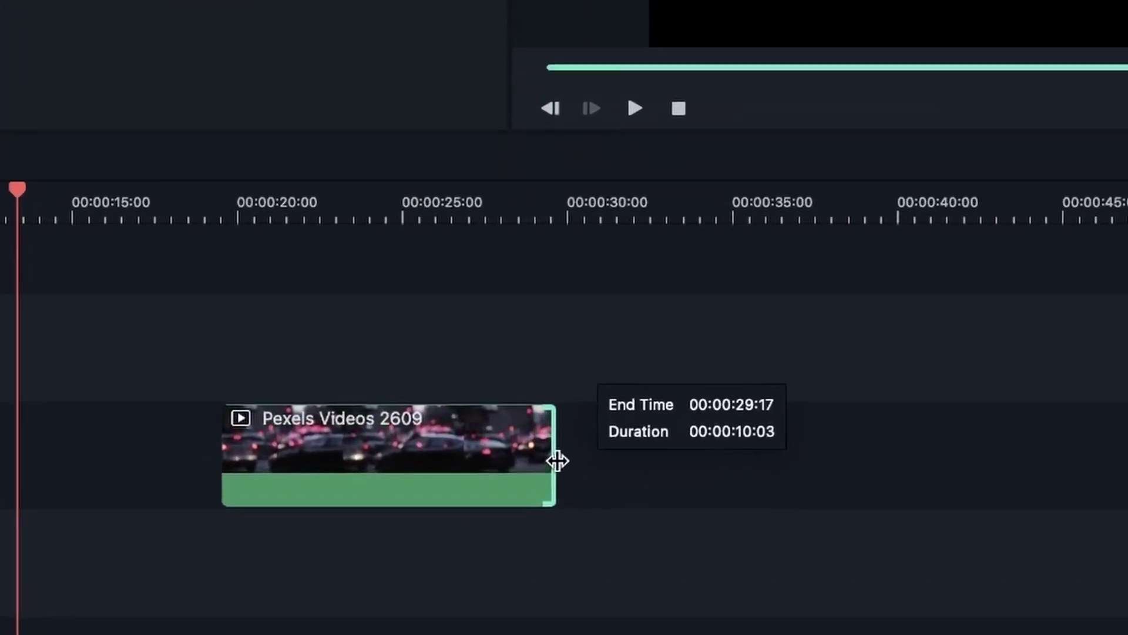
{"action": "left_click_drag", "start_coordinate": [557, 462], "coordinate": [340, 388]}
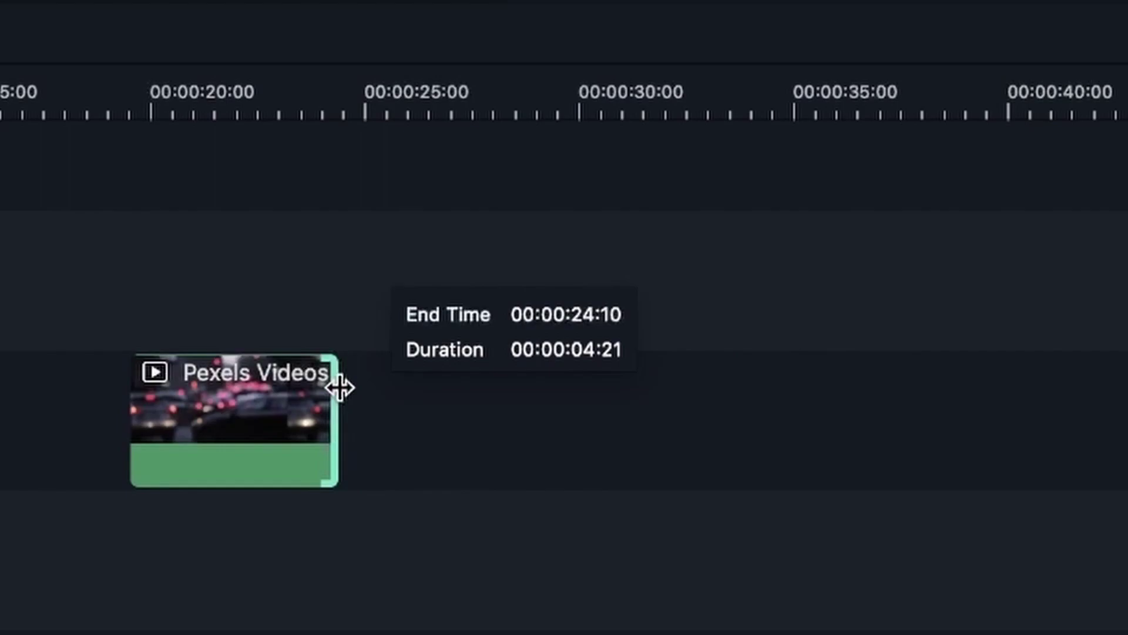
{"action": "left_click_drag", "start_coordinate": [339, 388], "coordinate": [814, 378]}
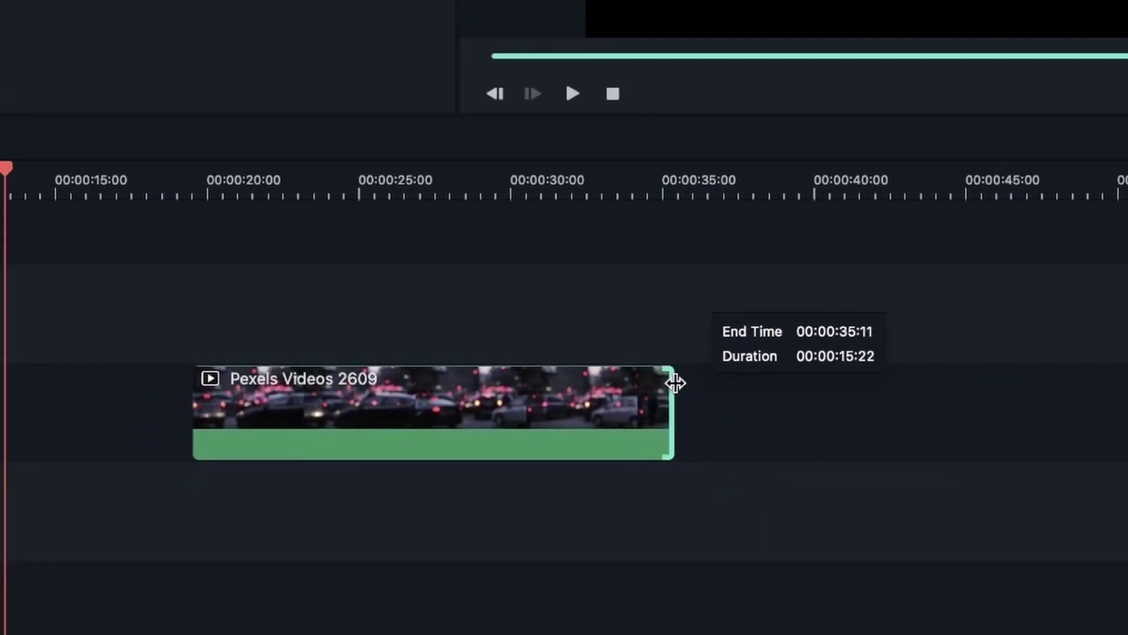
{"action": "left_click_drag", "start_coordinate": [675, 383], "coordinate": [686, 376]}
Put the playhead on the clip's last frame, then reselect the clip near 18 seconds
{"action": "left_click", "coordinate": [696, 181]}
{"action": "key", "text": "Left"}
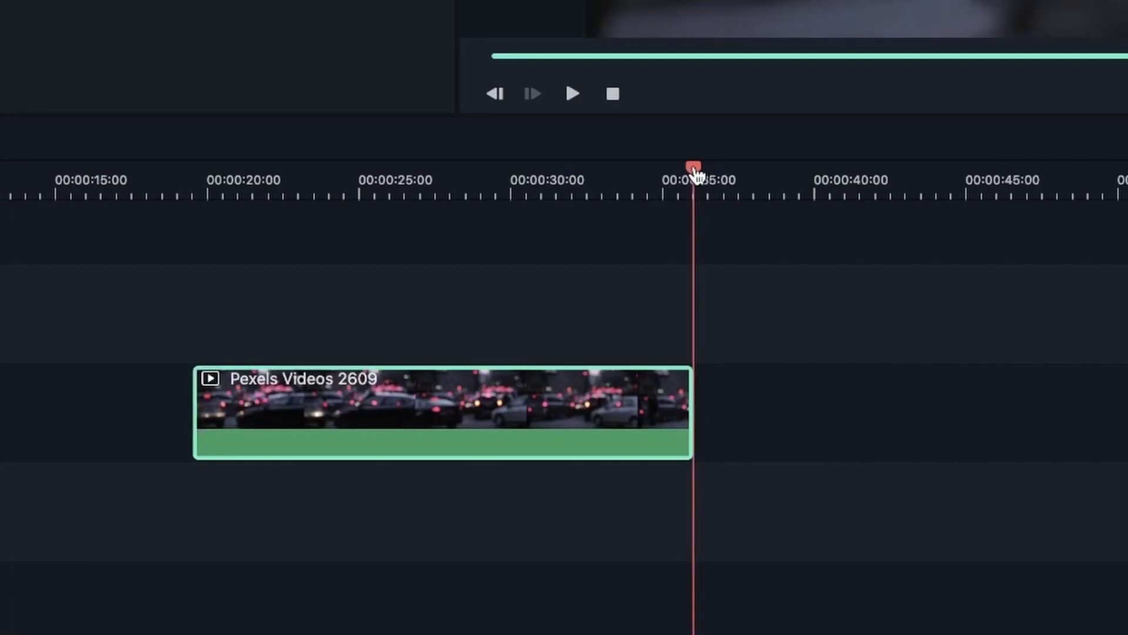
{"action": "left_click", "coordinate": [124, 271]}
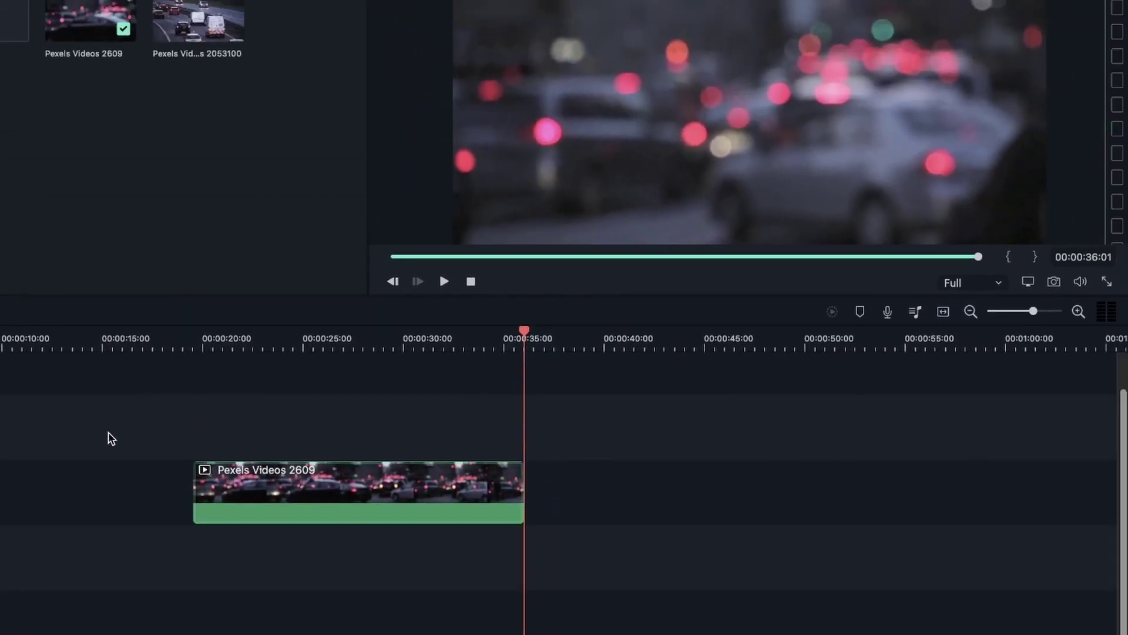
{"action": "left_click", "coordinate": [164, 336]}
{"action": "left_click", "coordinate": [270, 483]}
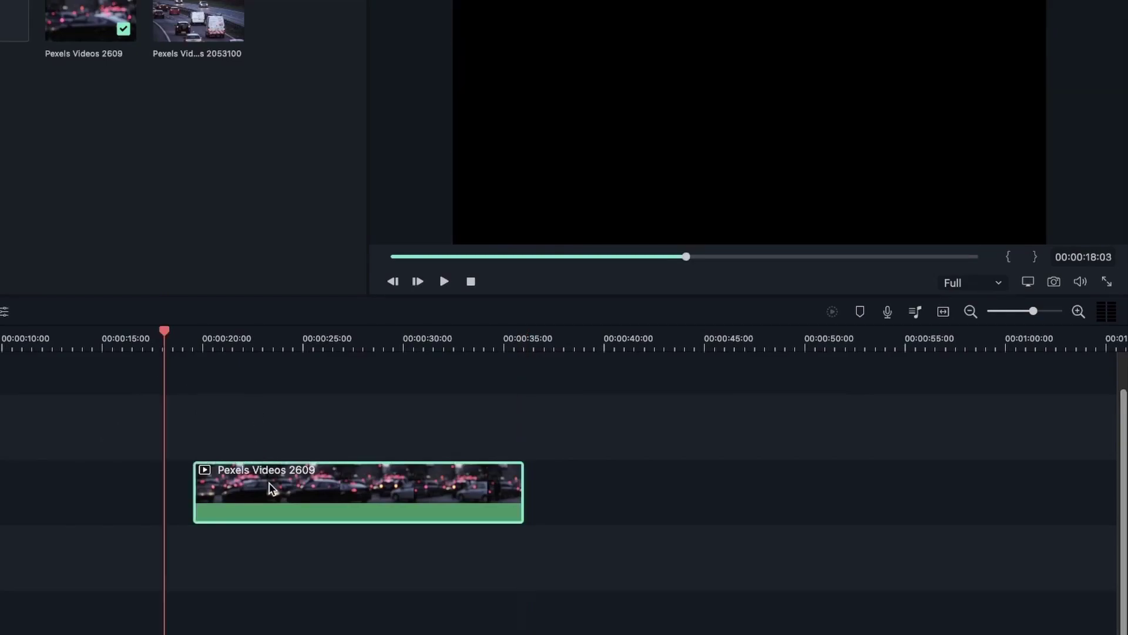
{"action": "left_click_drag", "start_coordinate": [527, 486], "coordinate": [531, 486]}
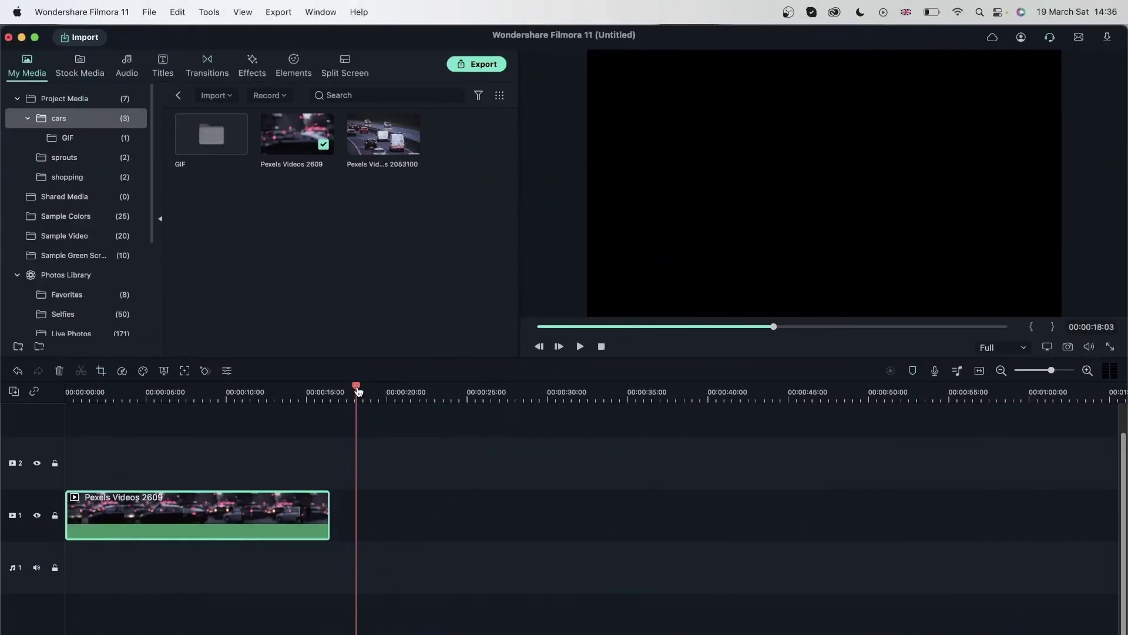
Split the clip at about 5 seconds
{"action": "left_click_drag", "start_coordinate": [358, 391], "coordinate": [172, 455]}
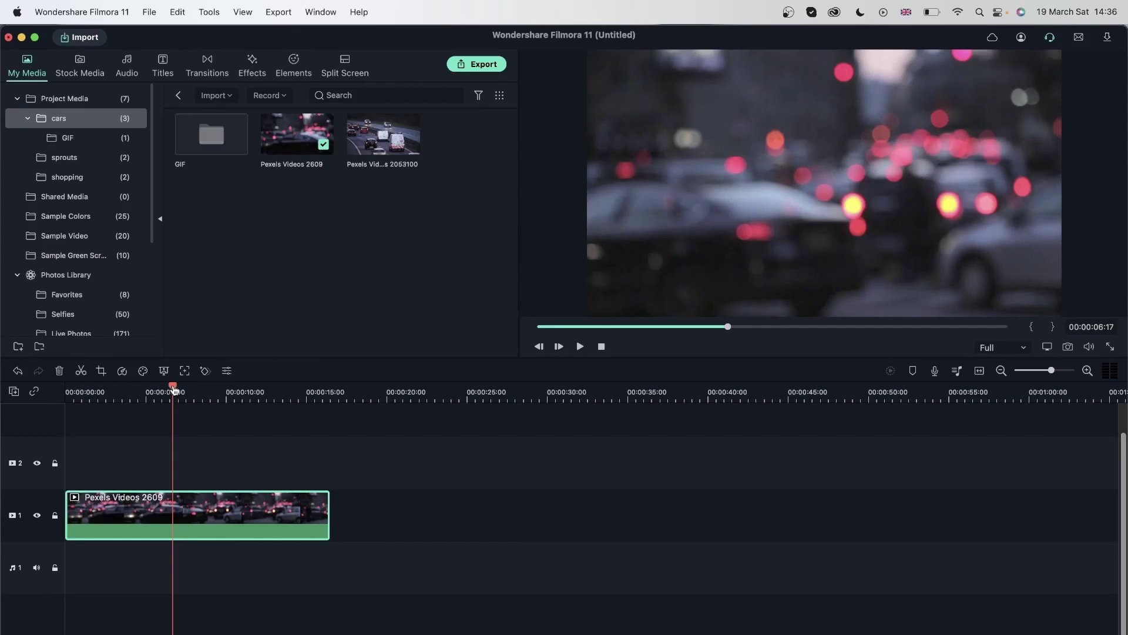
{"action": "left_click_drag", "start_coordinate": [173, 390], "coordinate": [250, 393]}
{"action": "left_click", "coordinate": [204, 390]}
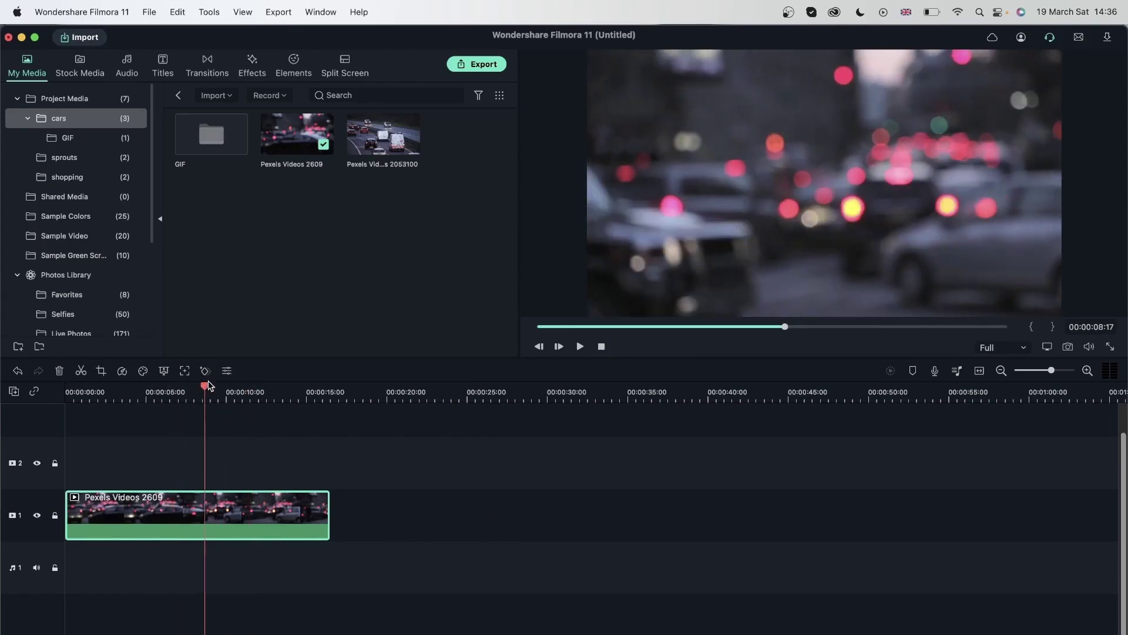
{"action": "left_click_drag", "start_coordinate": [238, 625], "coordinate": [283, 218]}
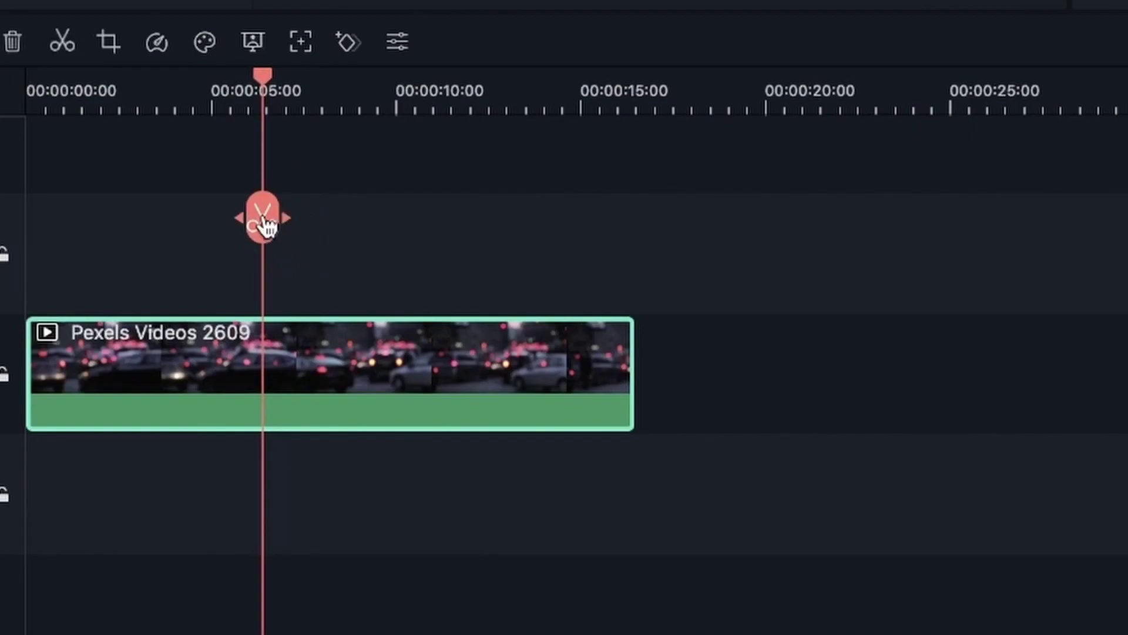
{"action": "left_click", "coordinate": [263, 219]}
Move the right part to about 15 seconds, leaving a gap, and split it at the playhead
{"action": "left_click_drag", "start_coordinate": [365, 380], "coordinate": [680, 403]}
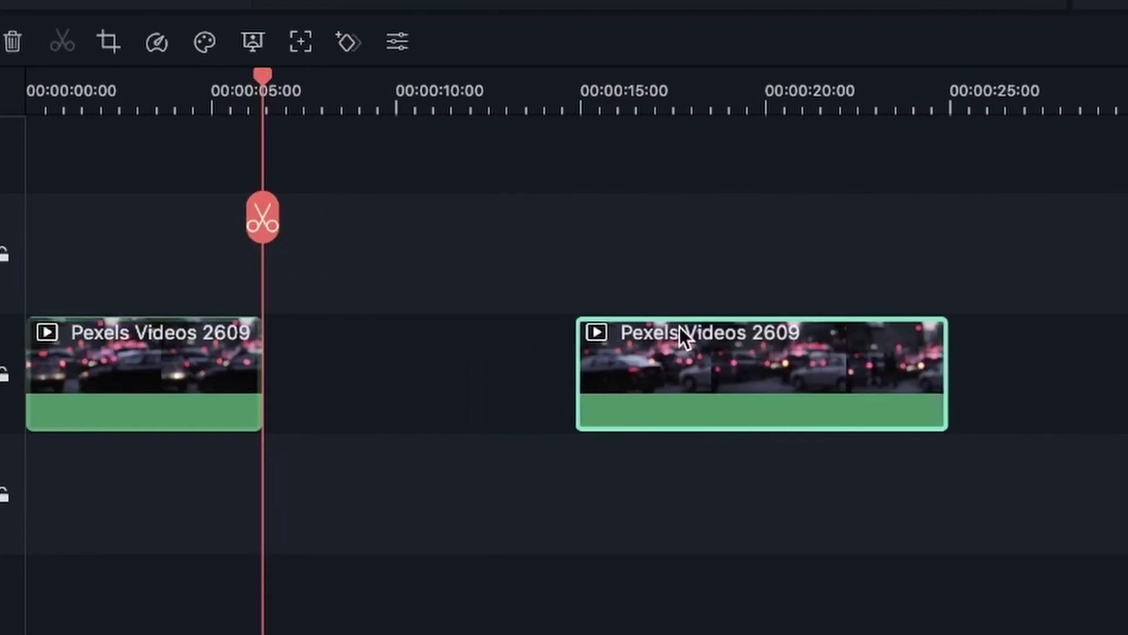
{"action": "left_click", "coordinate": [284, 257]}
{"action": "left_click_drag", "start_coordinate": [263, 82], "coordinate": [684, 175]}
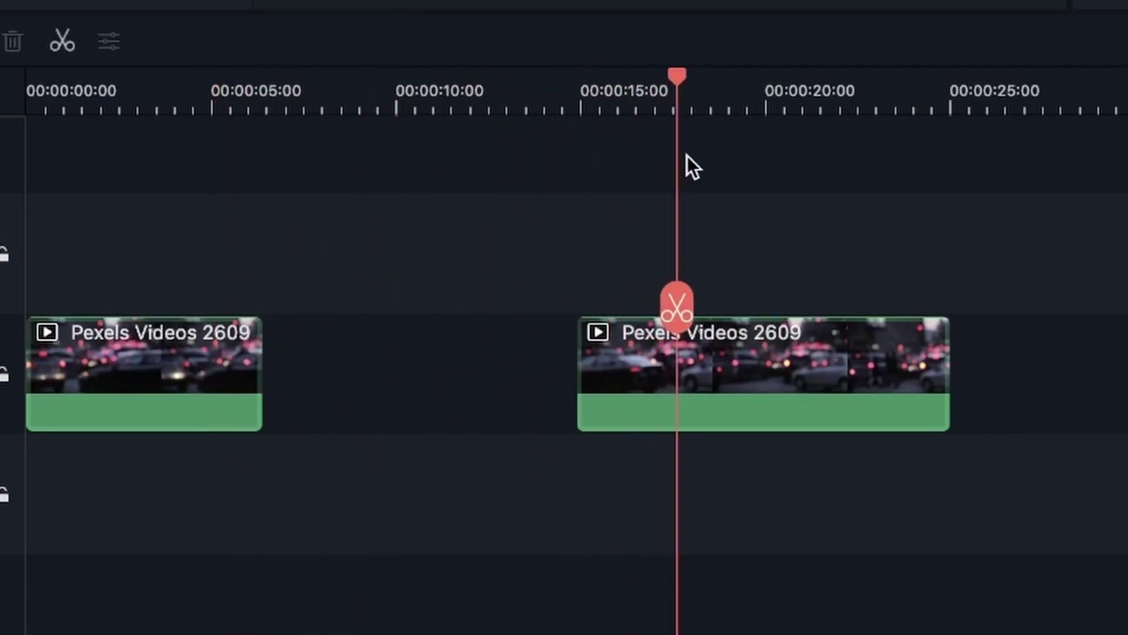
{"action": "left_click", "coordinate": [723, 370]}
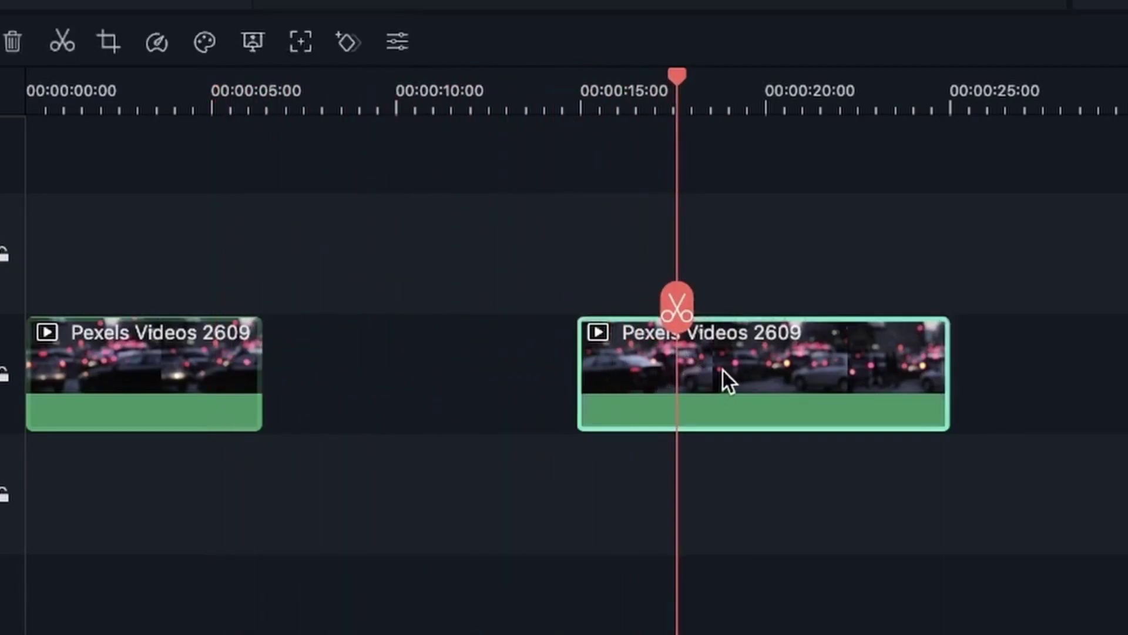
{"action": "left_click", "coordinate": [73, 40]}
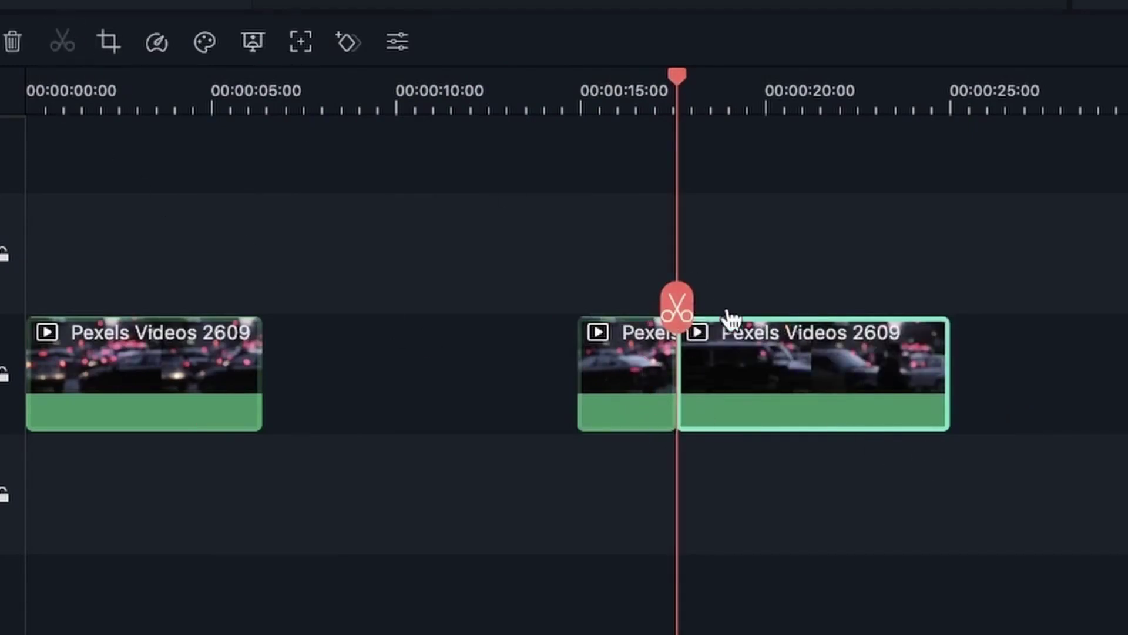
Split the later clip at 20, 18, 23 and 15 seconds, then select the opening clip
{"action": "left_click", "coordinate": [843, 86]}
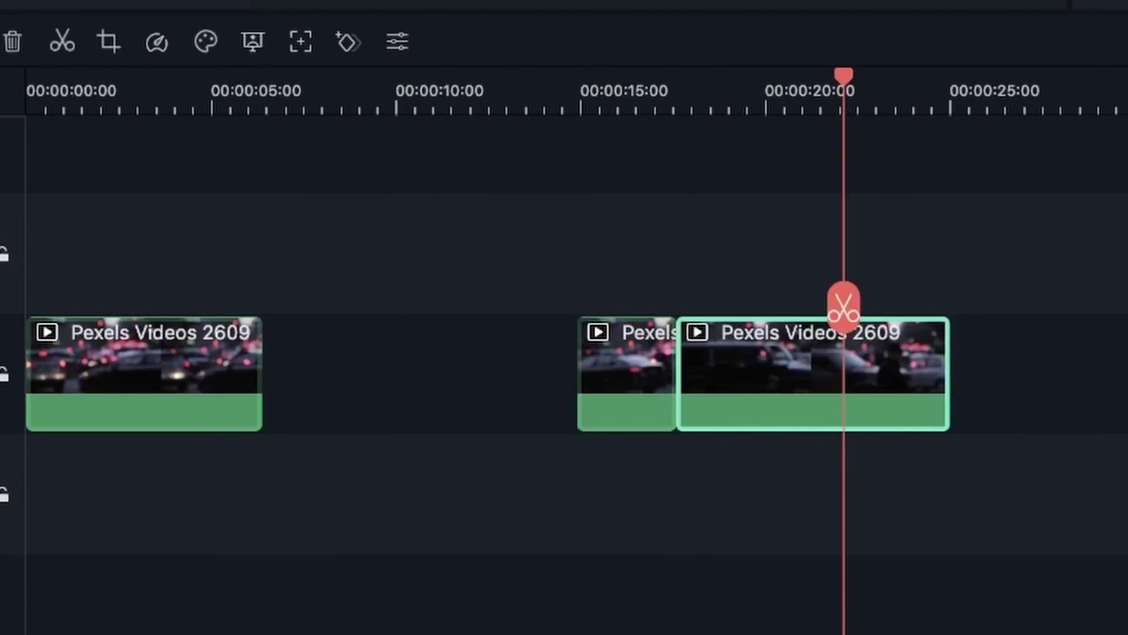
{"action": "left_click", "coordinate": [841, 301]}
{"action": "left_click", "coordinate": [749, 97]}
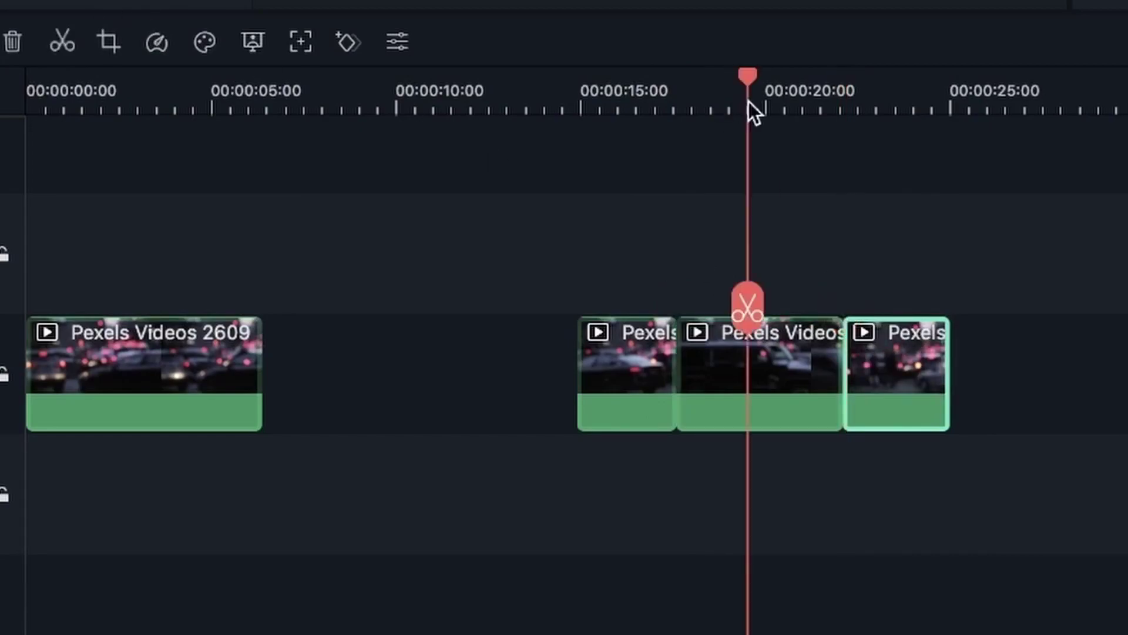
{"action": "left_click", "coordinate": [746, 303]}
{"action": "left_click", "coordinate": [914, 89]}
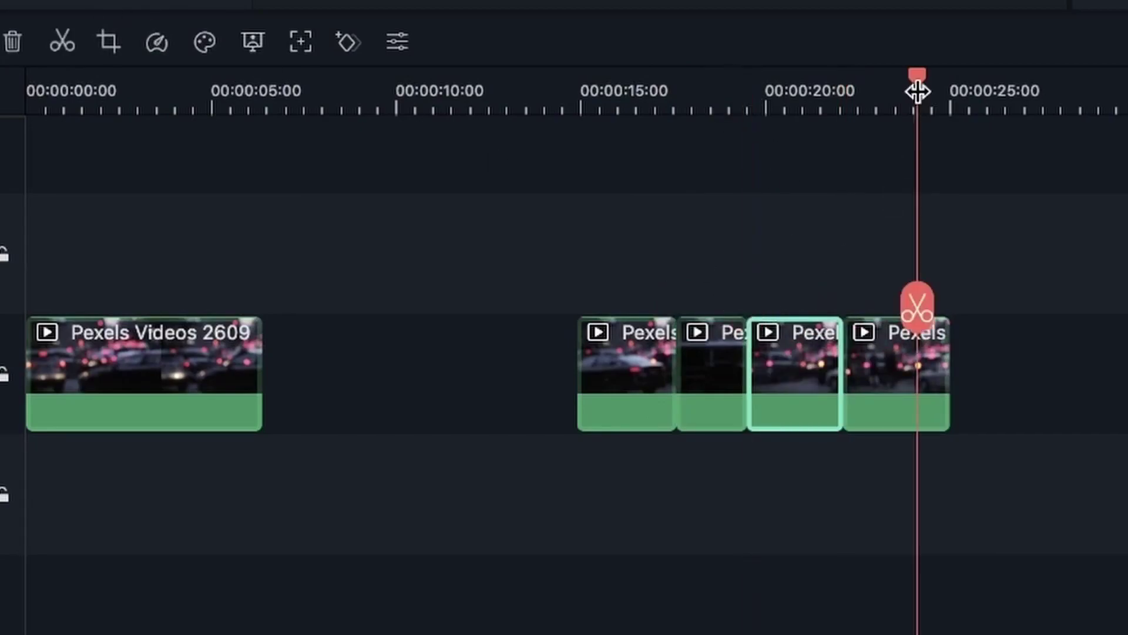
{"action": "left_click", "coordinate": [914, 306]}
{"action": "left_click", "coordinate": [620, 88]}
{"action": "left_click", "coordinate": [620, 305]}
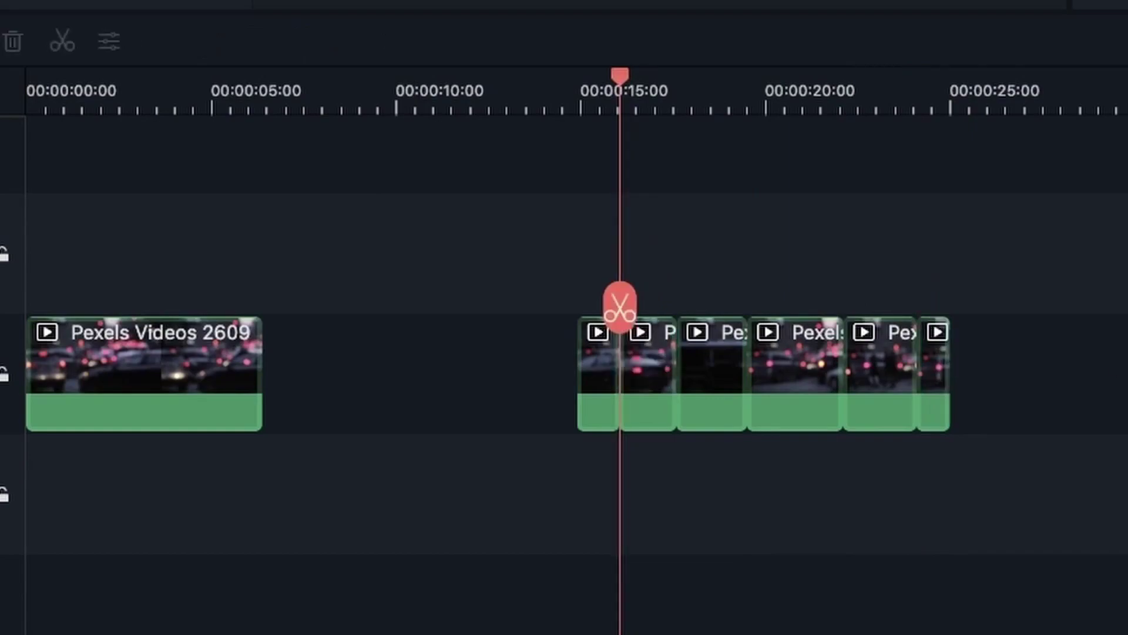
{"action": "left_click", "coordinate": [353, 376]}
{"action": "left_click", "coordinate": [141, 89]}
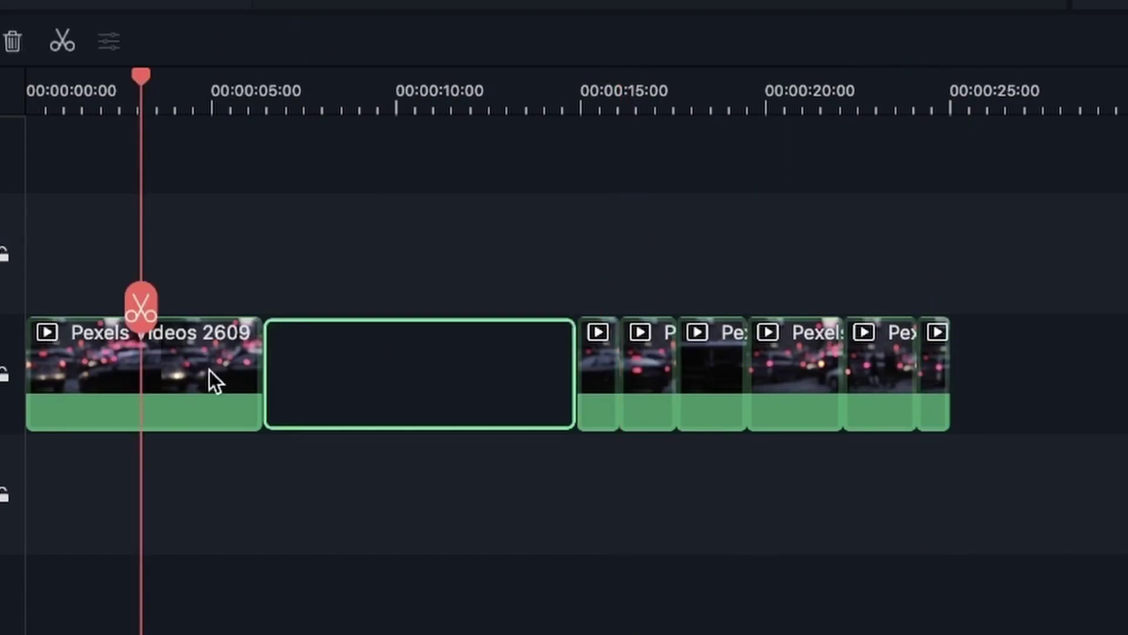
{"action": "left_click", "coordinate": [227, 375]}
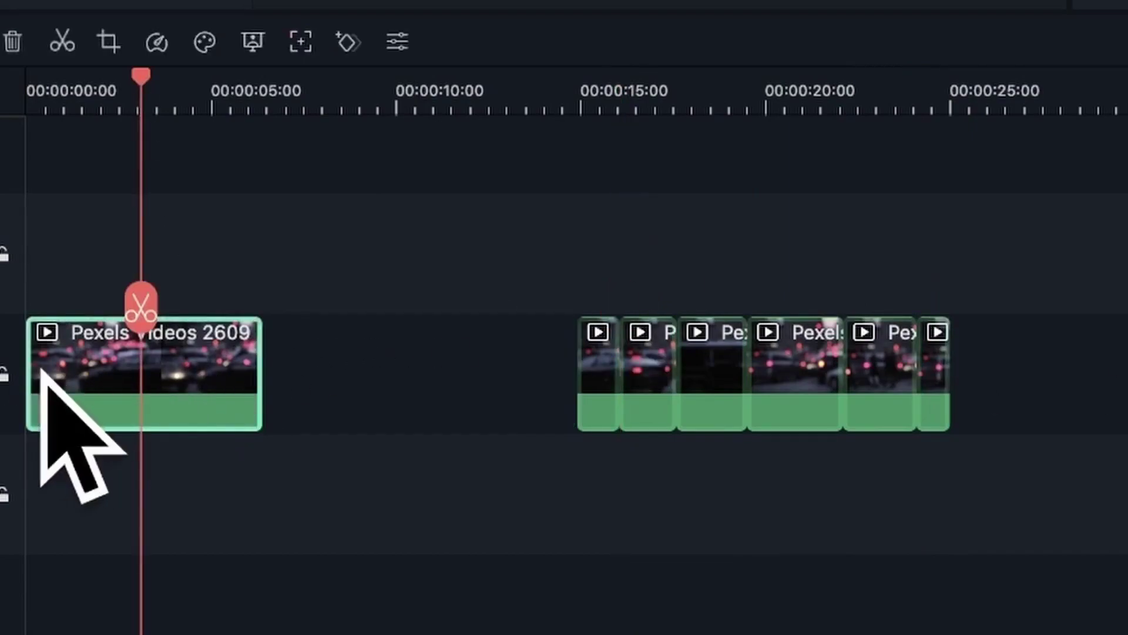
Split the first clip from its right-click menu and move the right half further along track 1
{"action": "right_click", "coordinate": [204, 355]}
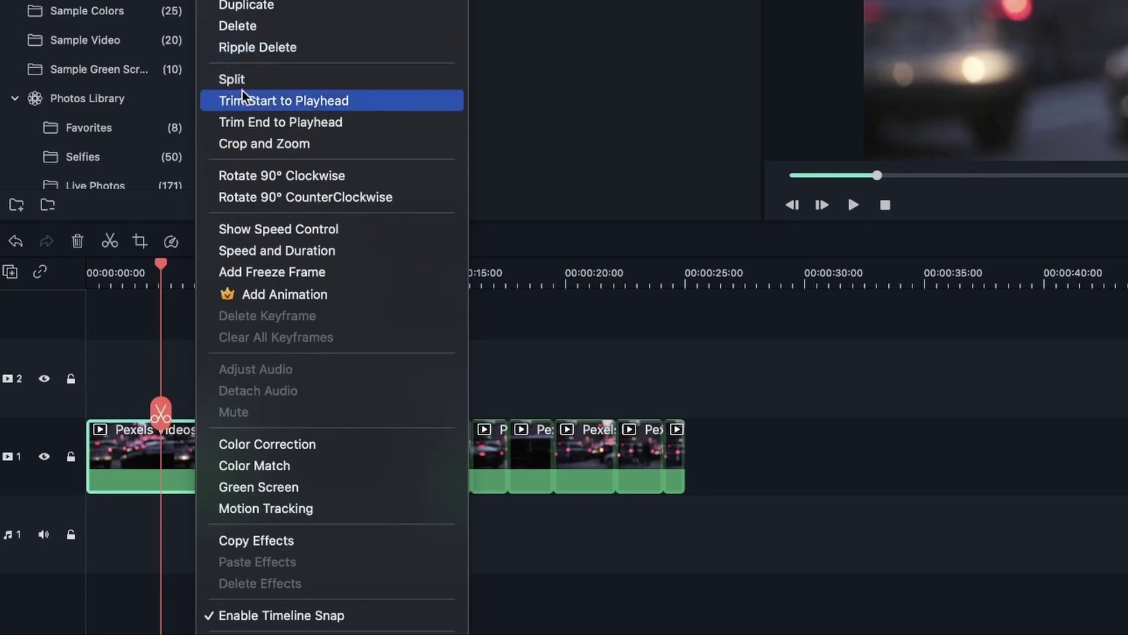
{"action": "left_click", "coordinate": [270, 81]}
{"action": "left_click", "coordinate": [284, 458]}
{"action": "left_click", "coordinate": [202, 466]}
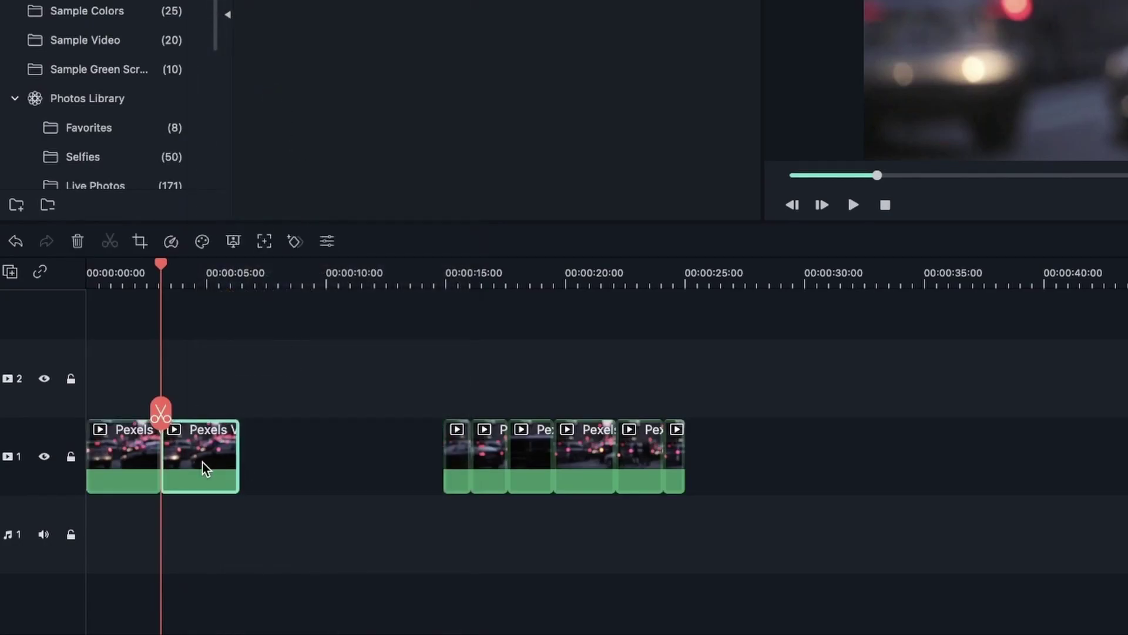
{"action": "left_click_drag", "start_coordinate": [216, 466], "coordinate": [339, 466]}
{"action": "left_click", "coordinate": [253, 535]}
Marquee-select every clip after the opening one and delete them
{"action": "left_click_drag", "start_coordinate": [161, 264], "coordinate": [136, 398]}
{"action": "left_click_drag", "start_coordinate": [756, 468], "coordinate": [221, 460]}
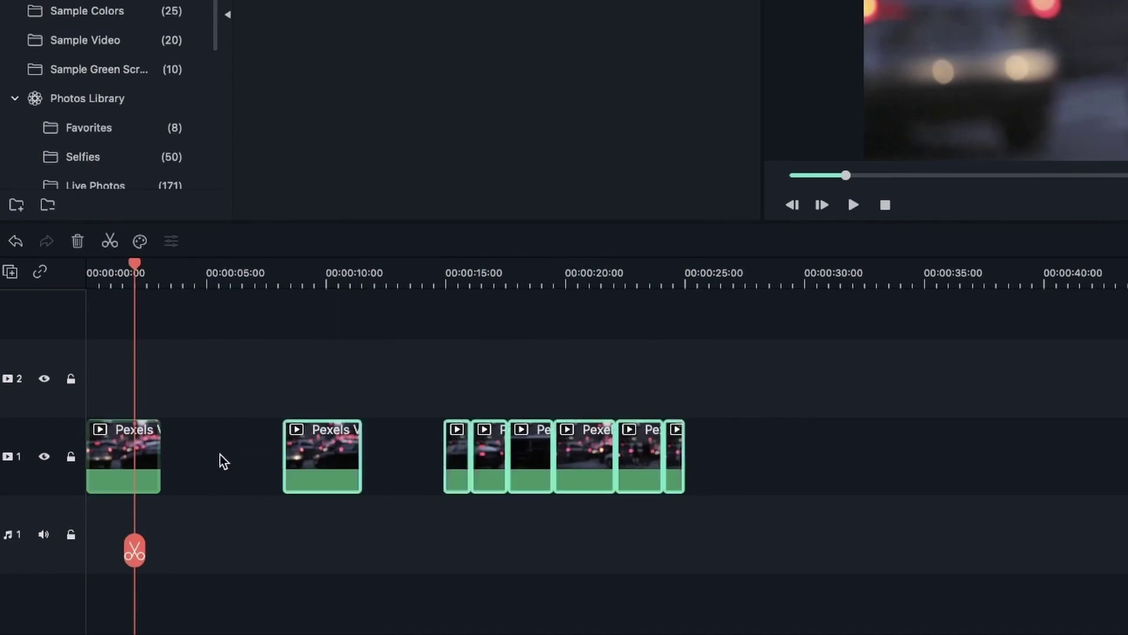
{"action": "key", "text": "Delete"}
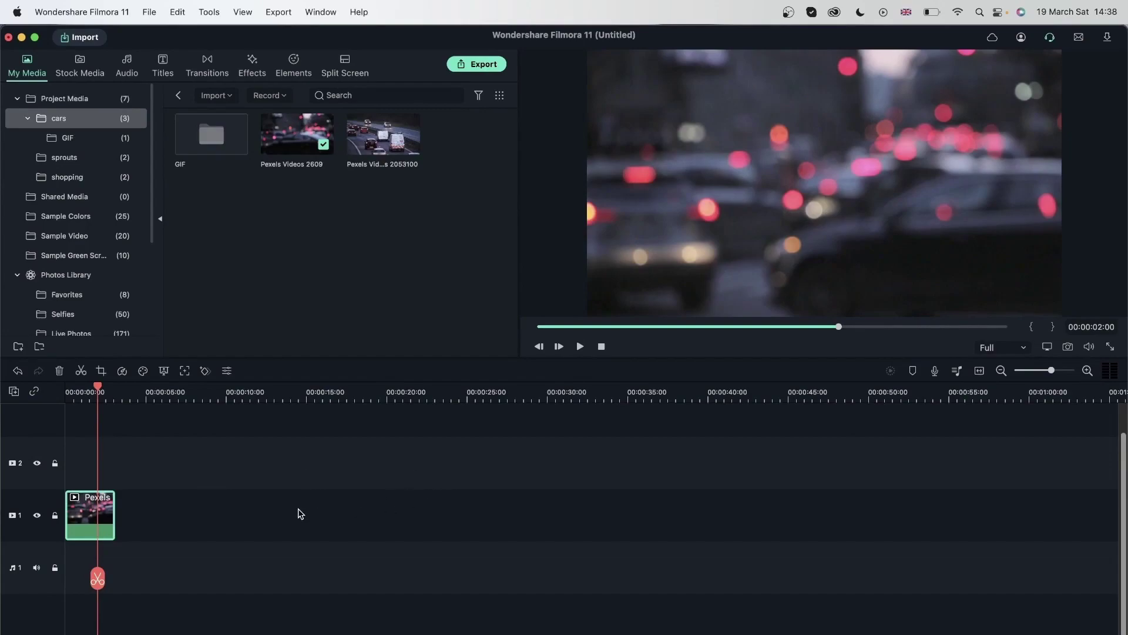
Drag the short opening clip's right edge out to its full 00:00:16:12 length
{"action": "left_click_drag", "start_coordinate": [504, 488], "coordinate": [162, 582]}
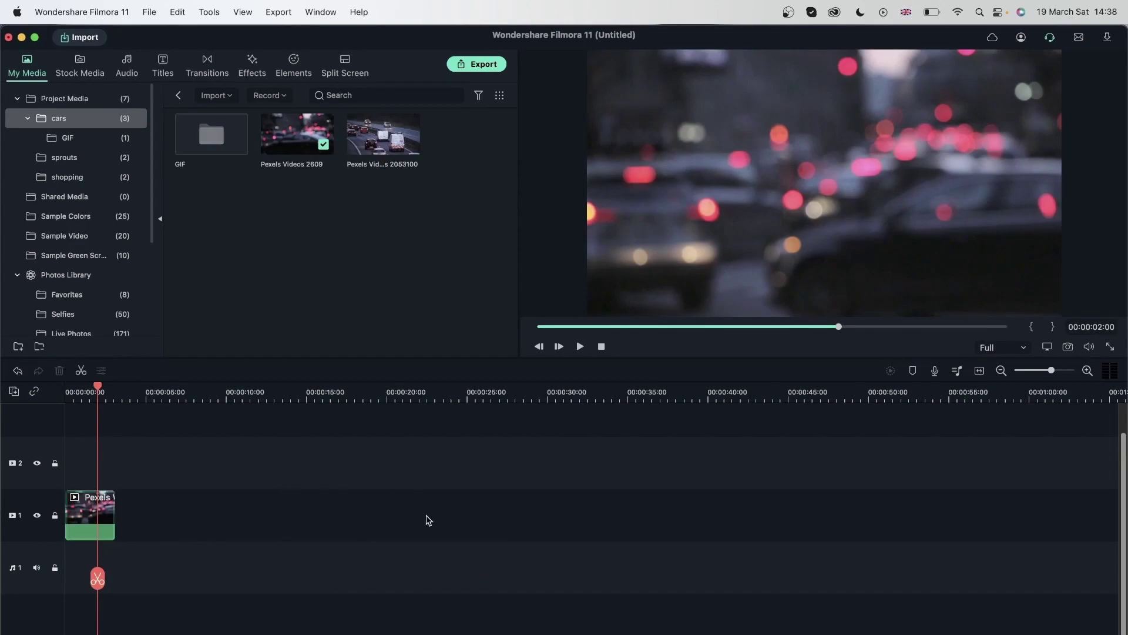
{"action": "left_click", "coordinate": [93, 522]}
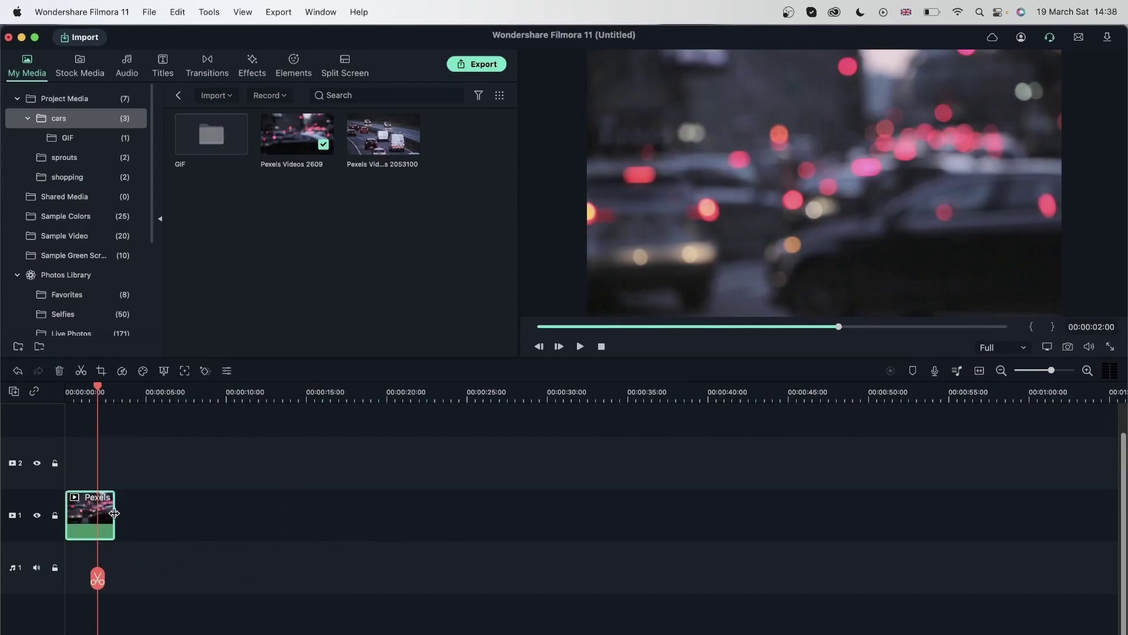
{"action": "left_click_drag", "start_coordinate": [112, 512], "coordinate": [431, 516]}
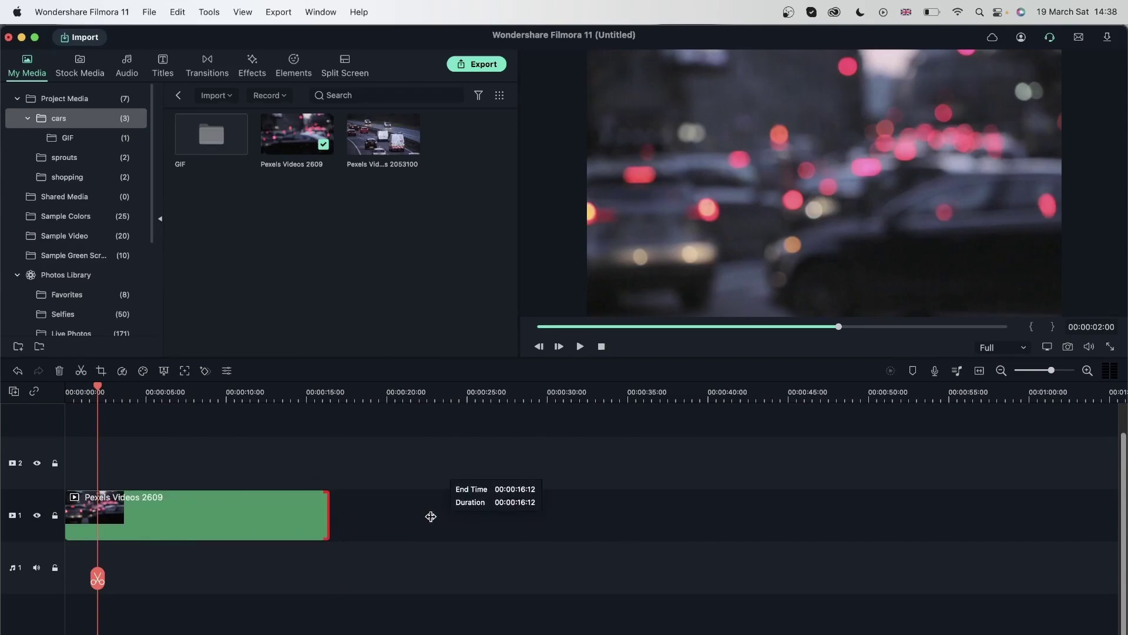
{"action": "left_click_drag", "start_coordinate": [431, 516], "coordinate": [330, 513]}
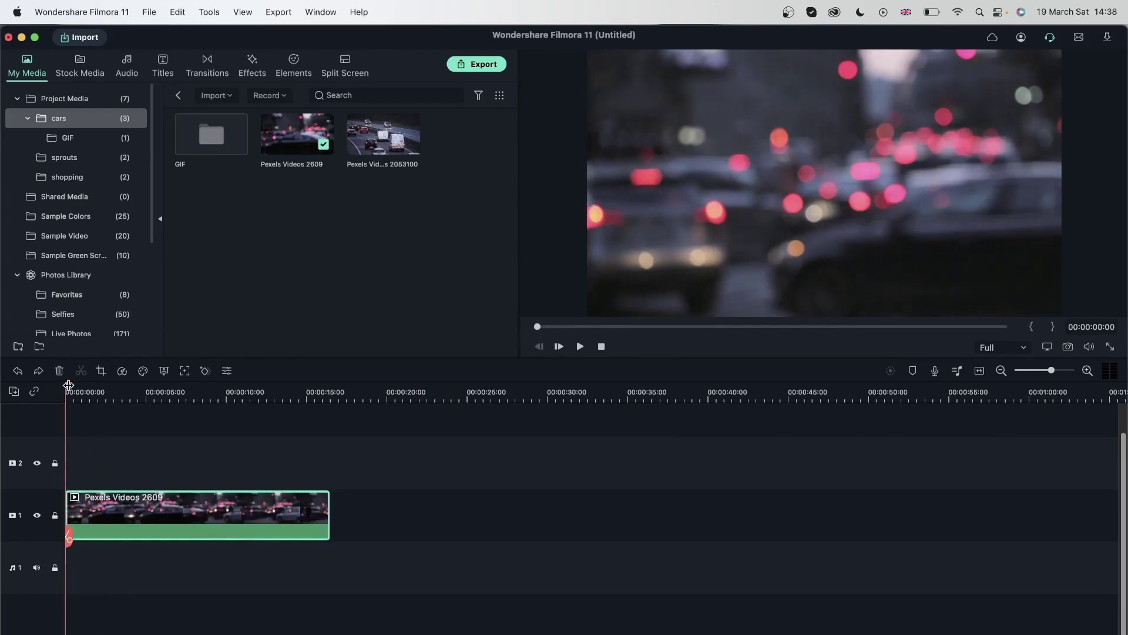
Split Pexels Videos 2609 at about 00:00:06:13, delete the remainder, and add Pexels Videos 2053100 after it
{"action": "left_click", "coordinate": [170, 392]}
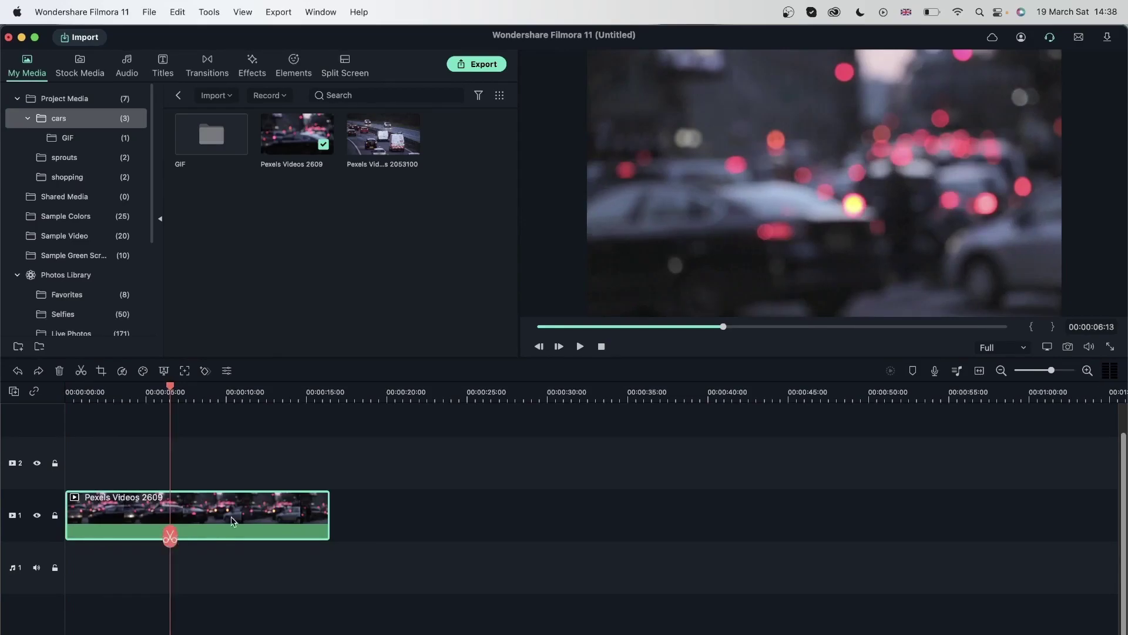
{"action": "left_click", "coordinate": [169, 535]}
{"action": "left_click_drag", "start_coordinate": [197, 521], "coordinate": [348, 508]}
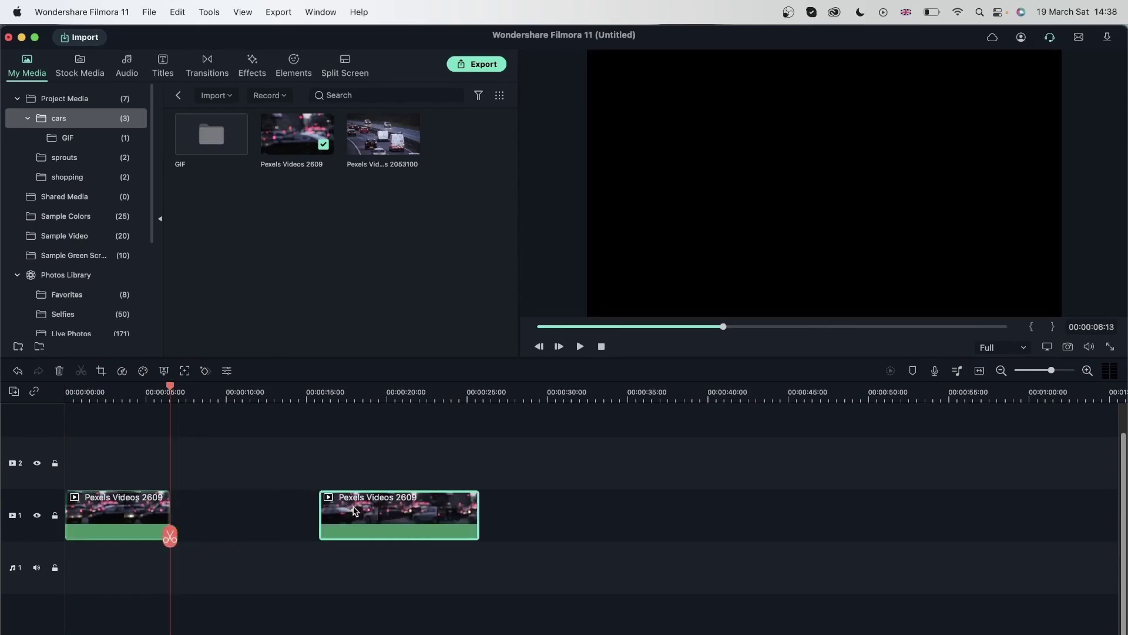
{"action": "right_click", "coordinate": [401, 511]}
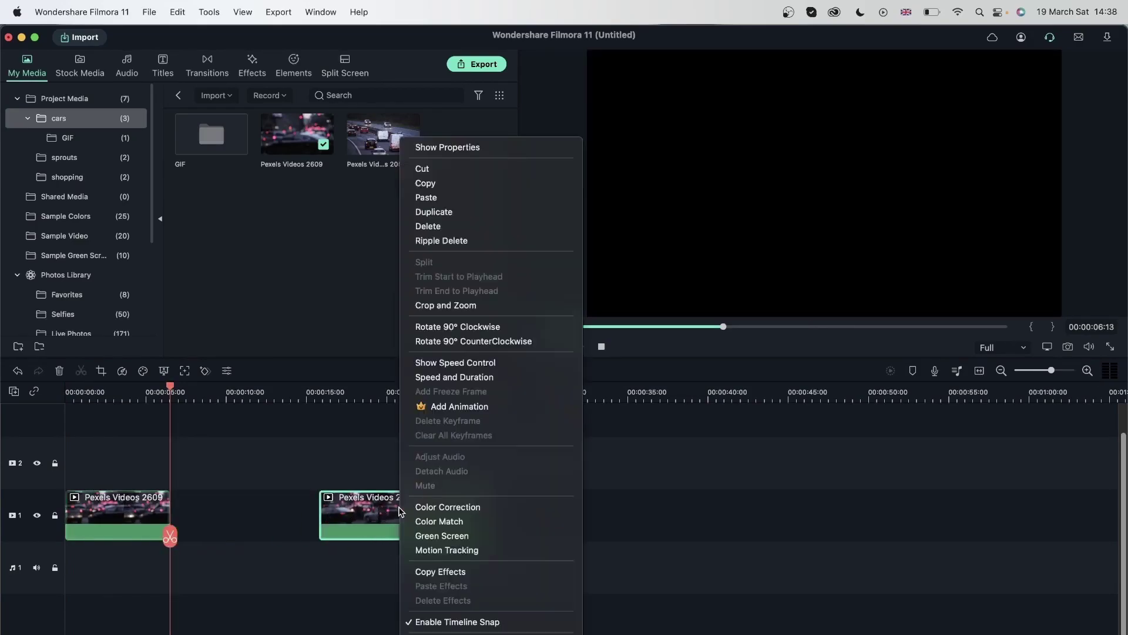
{"action": "left_click", "coordinate": [437, 170]}
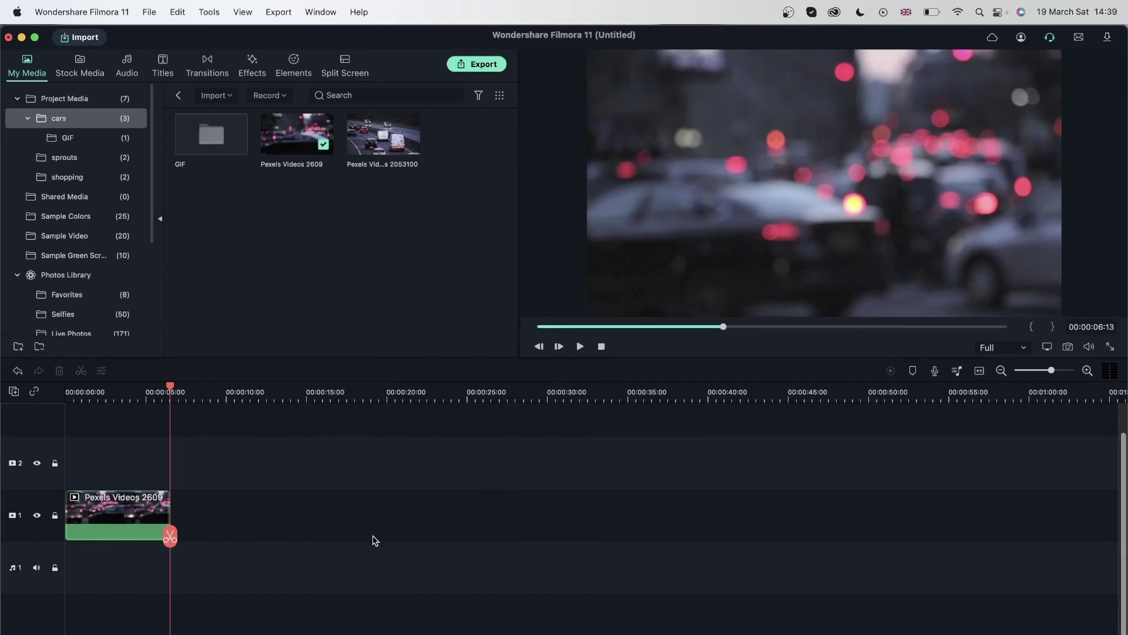
{"action": "left_click_drag", "start_coordinate": [379, 139], "coordinate": [176, 521]}
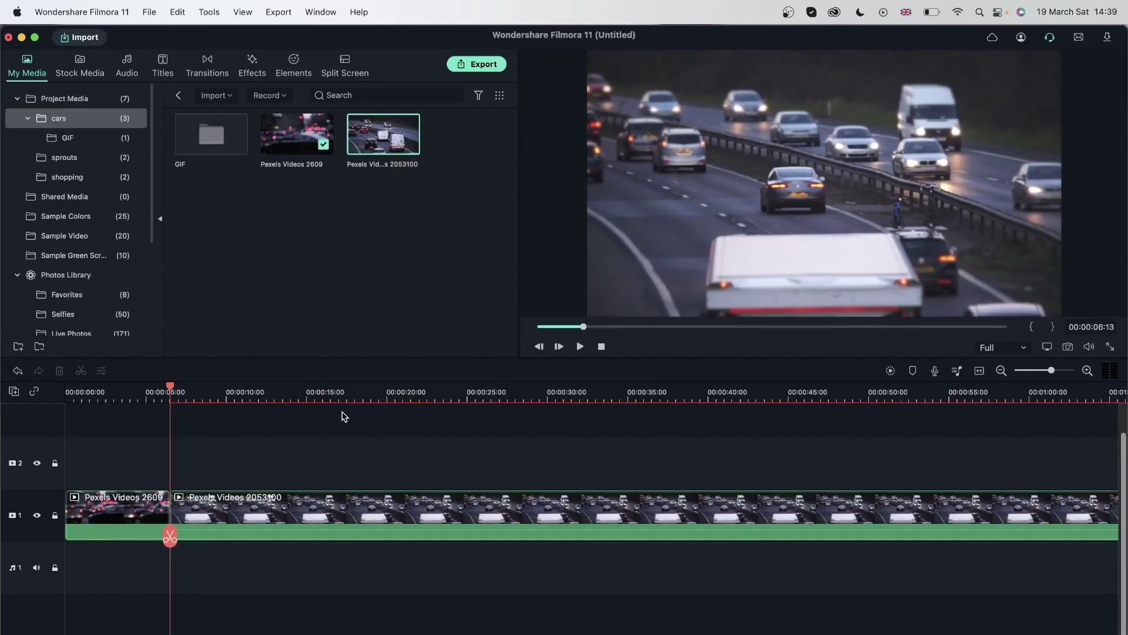
Split Pexels Videos 2053100 at 00:00:15:03 and discard the part after it
{"action": "left_click", "coordinate": [308, 393]}
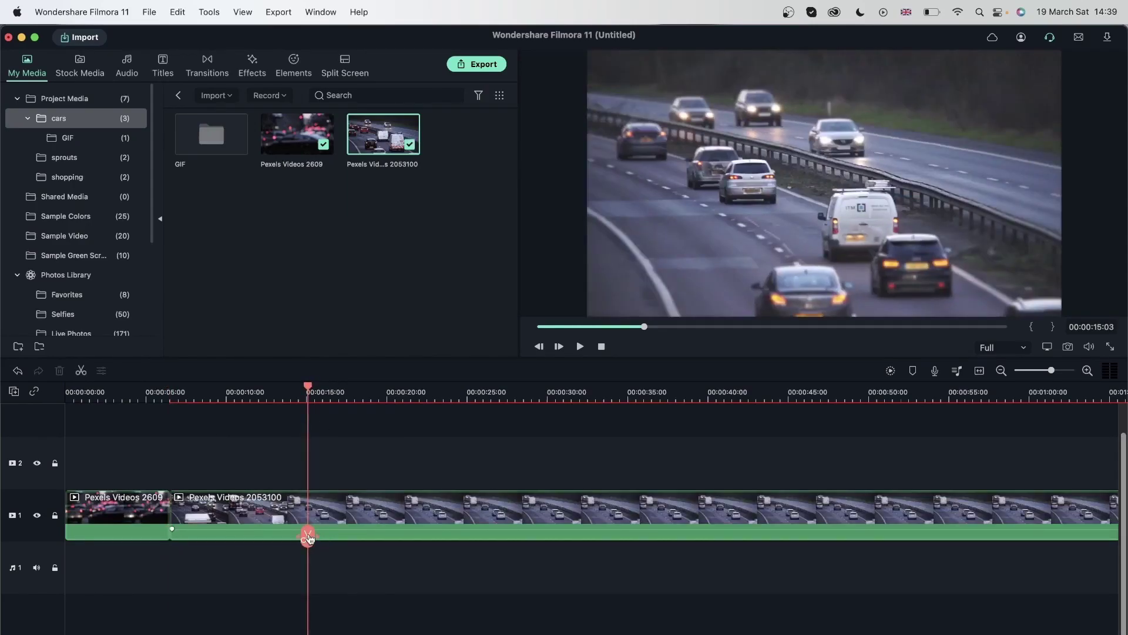
{"action": "left_click", "coordinate": [308, 536]}
{"action": "left_click", "coordinate": [60, 371]}
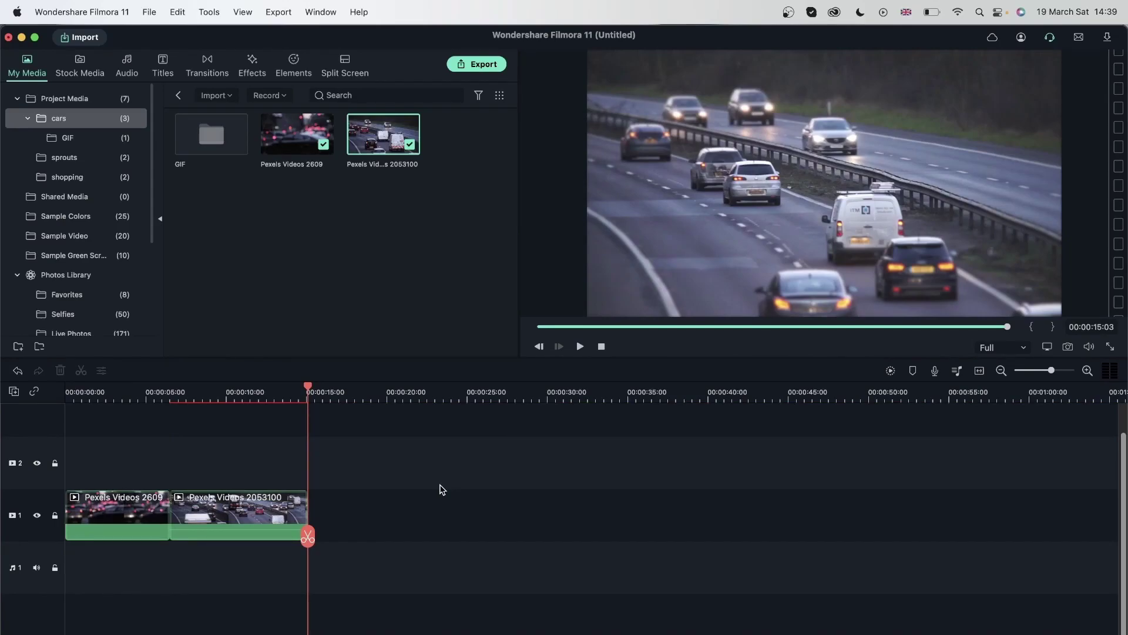
Paste copies of the 2609 clip after 2053100, then marquee-select the three from 35 seconds onward
{"action": "key", "text": "super+v"}
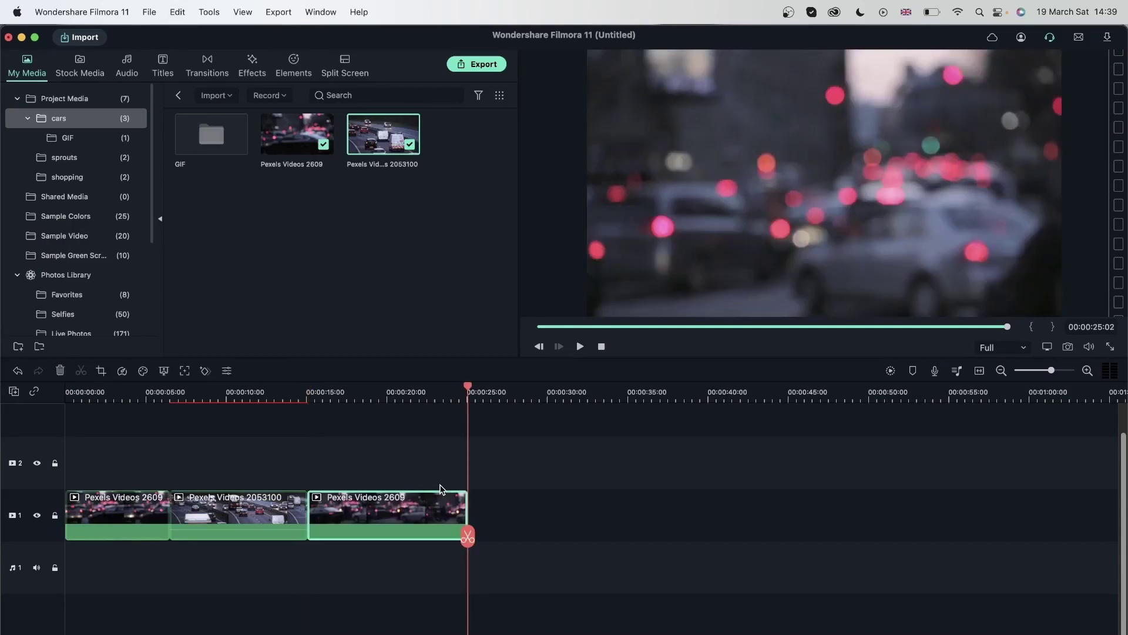
{"action": "left_click", "coordinate": [328, 396]}
{"action": "left_click_drag", "start_coordinate": [327, 430], "coordinate": [635, 383]}
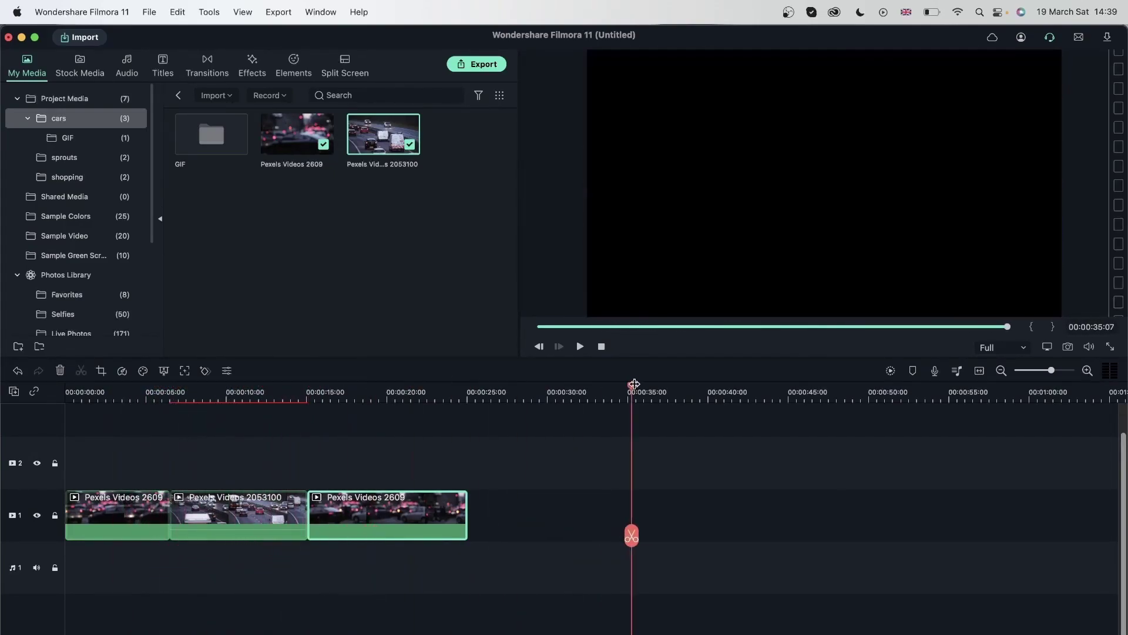
{"action": "key", "text": "super+v"}
{"action": "key", "text": "super+v"}
{"action": "key", "text": "super+v"}
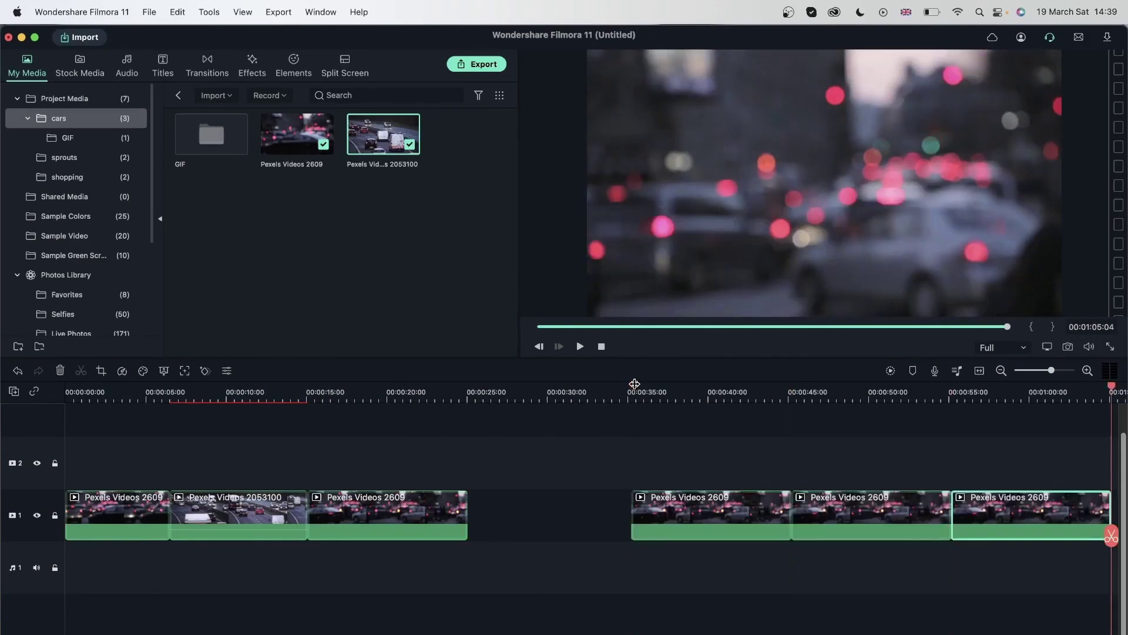
{"action": "left_click_drag", "start_coordinate": [1035, 580], "coordinate": [742, 466]}
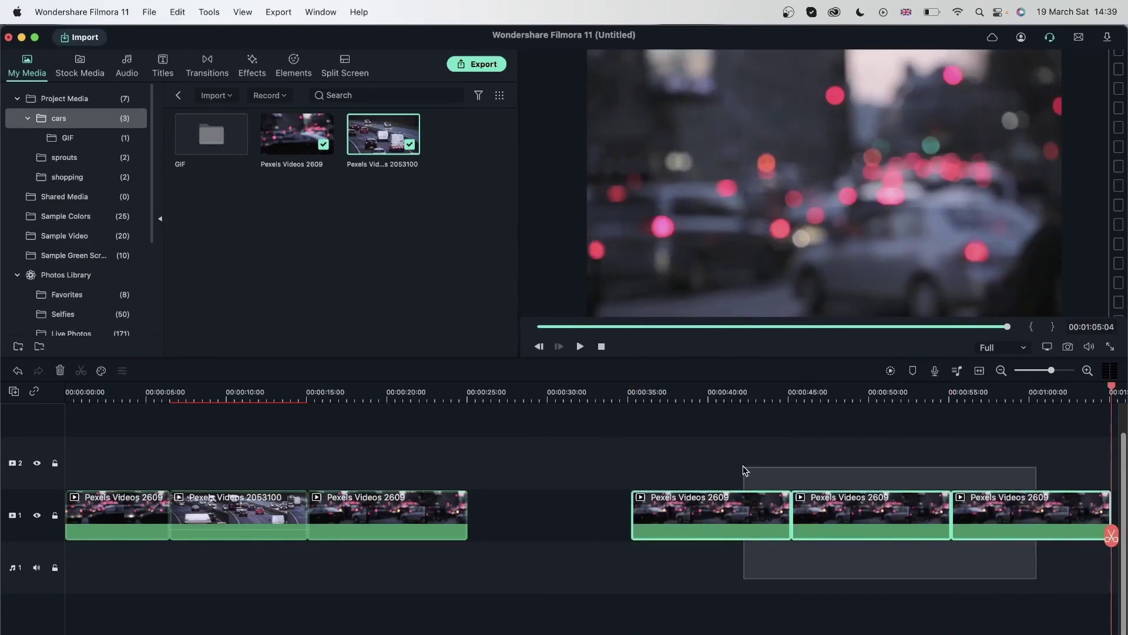
Delete the three extra 2609 copies, leaving 2609, 2053100 and 2609 on track 1
{"action": "right_click", "coordinate": [736, 510]}
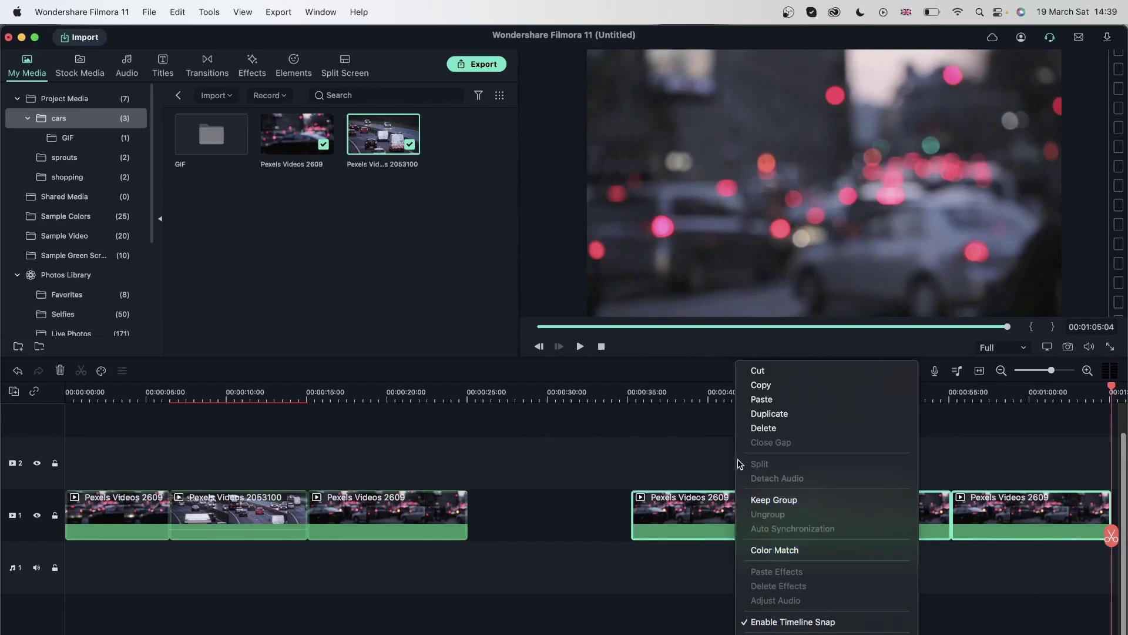
{"action": "left_click", "coordinate": [772, 432]}
{"action": "left_click", "coordinate": [313, 509]}
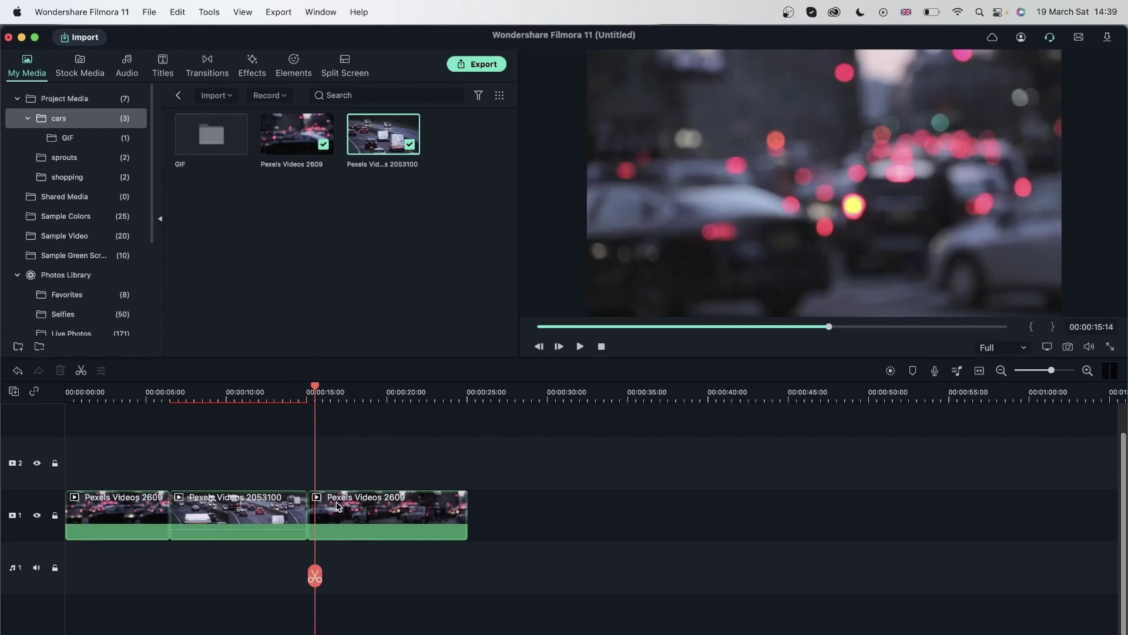
{"action": "left_click", "coordinate": [412, 520]}
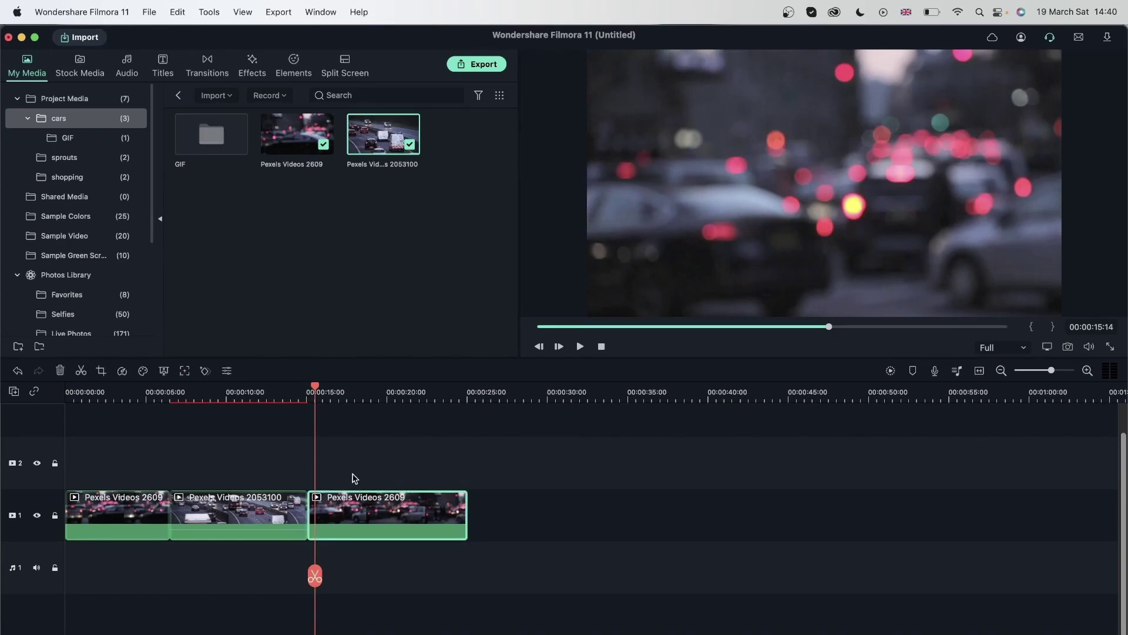
Copy the Pexels Videos 2053100 clip and set the playhead just past the last clip
{"action": "left_click", "coordinate": [249, 509]}
{"action": "right_click", "coordinate": [219, 515]}
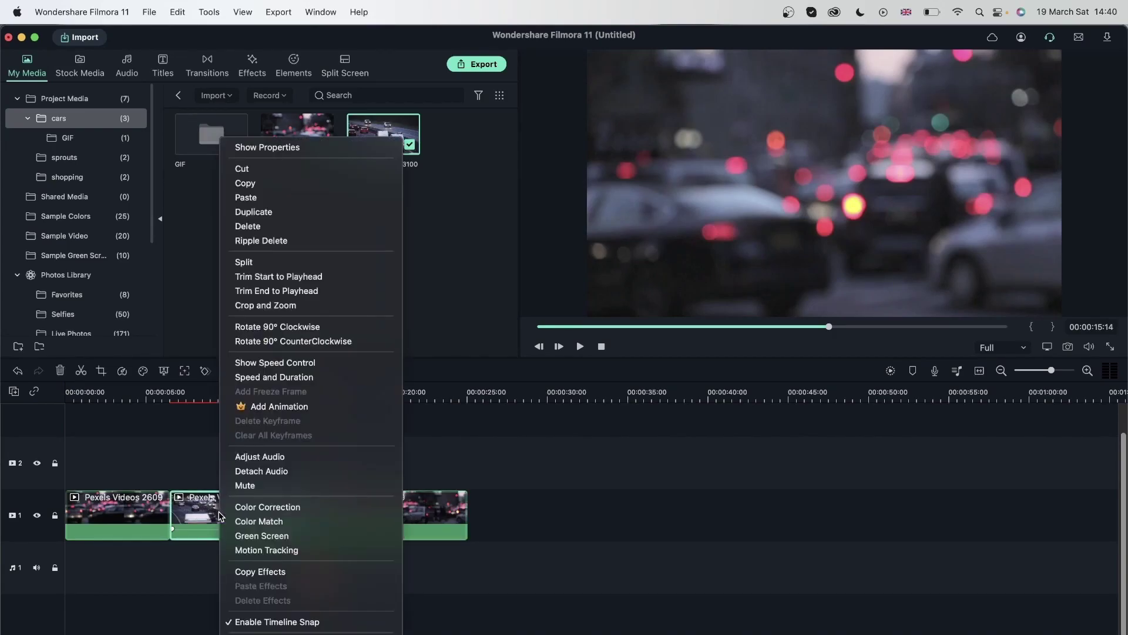
{"action": "left_click", "coordinate": [320, 184]}
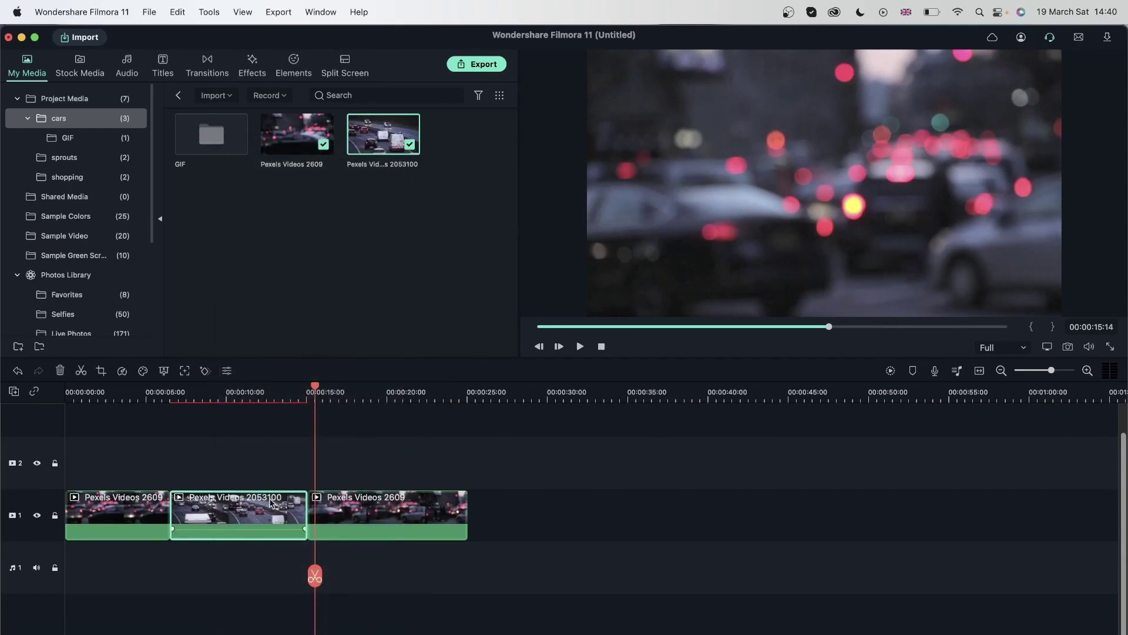
{"action": "left_click", "coordinate": [504, 389]}
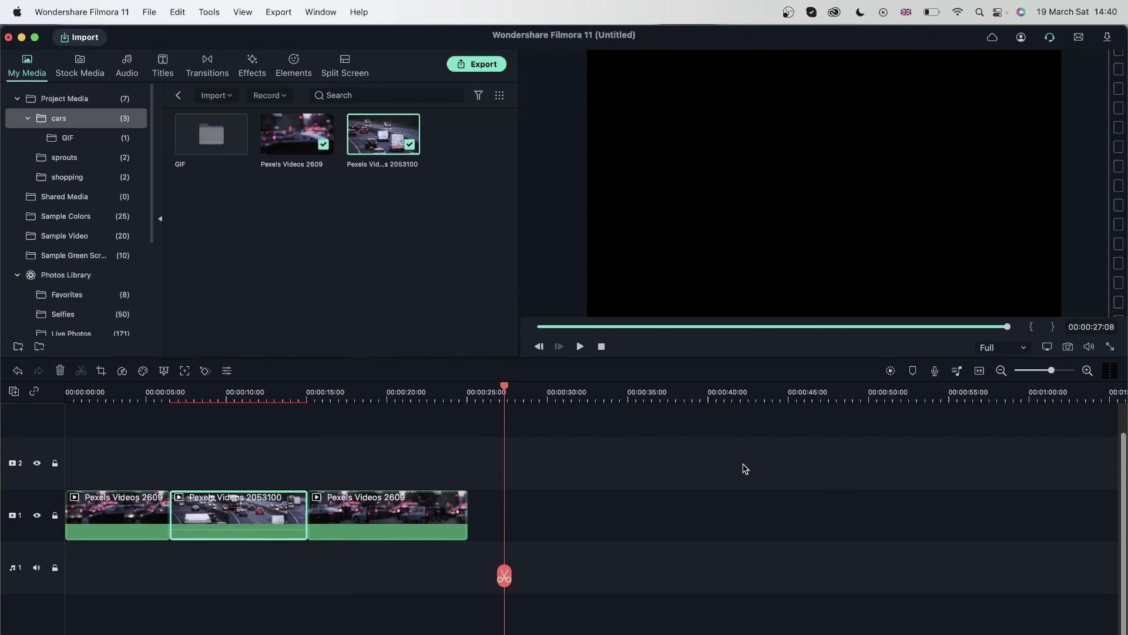
Paste copies of the 2053100 clip after the third clip and at about 18 seconds
{"action": "key", "text": "shift+i"}
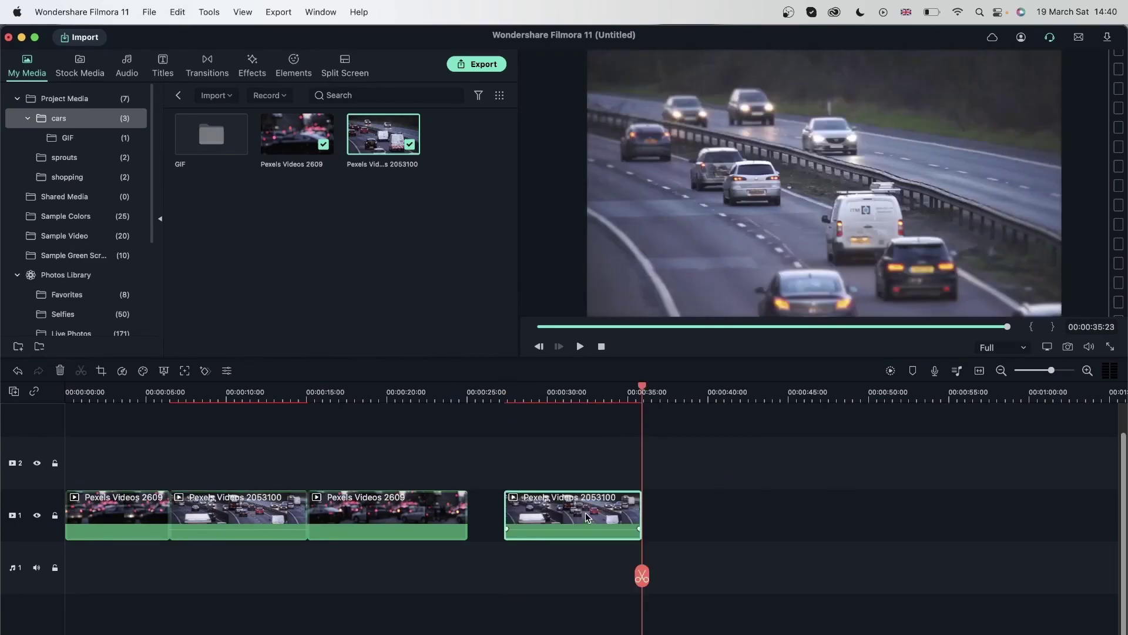
{"action": "left_click_drag", "start_coordinate": [607, 514], "coordinate": [580, 515]}
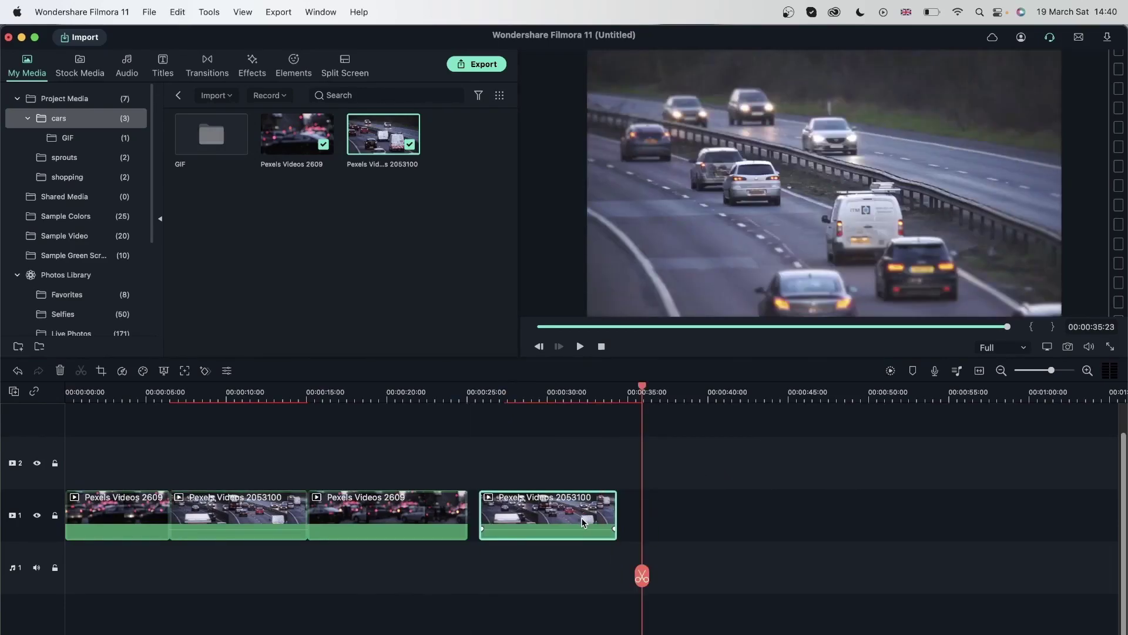
{"action": "left_click", "coordinate": [678, 389]}
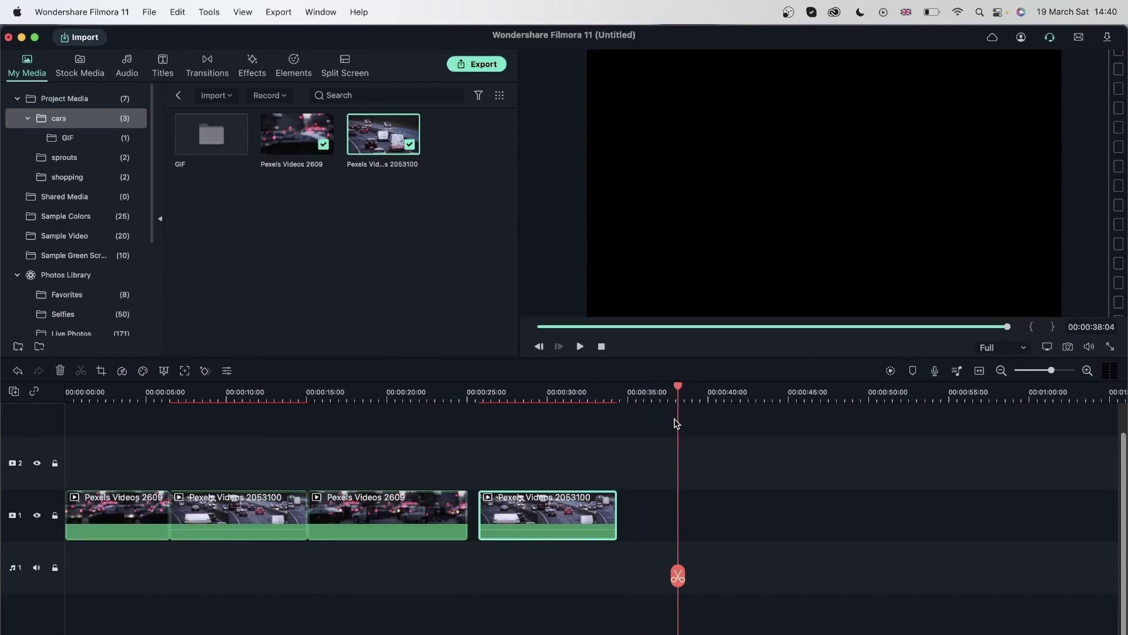
{"action": "left_click", "coordinate": [361, 389]}
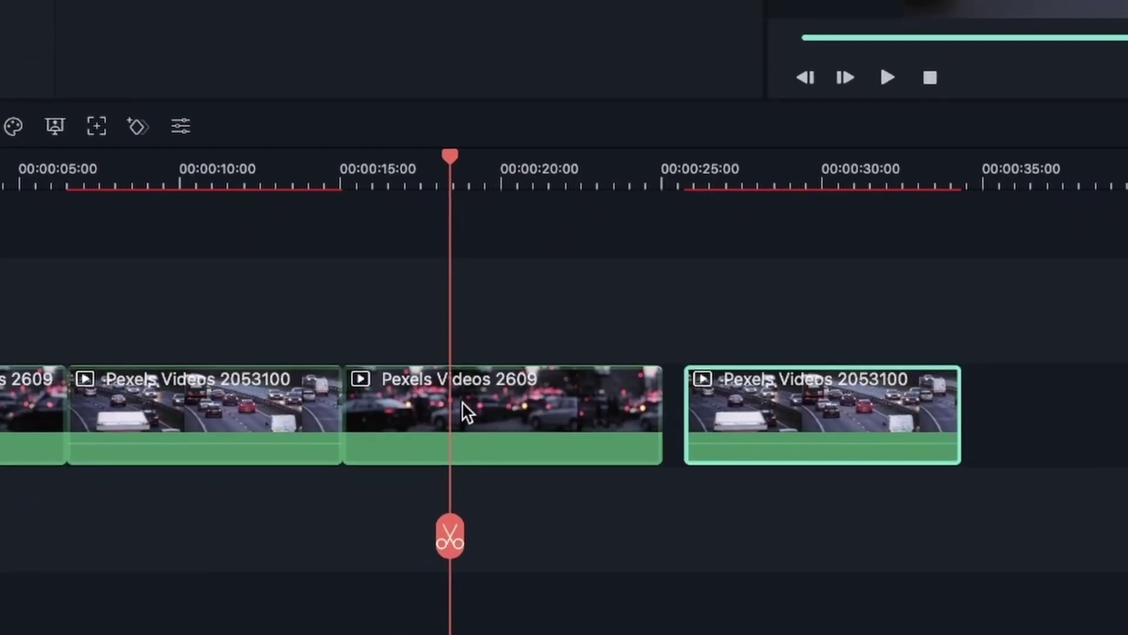
{"action": "key", "text": "ctrl+v"}
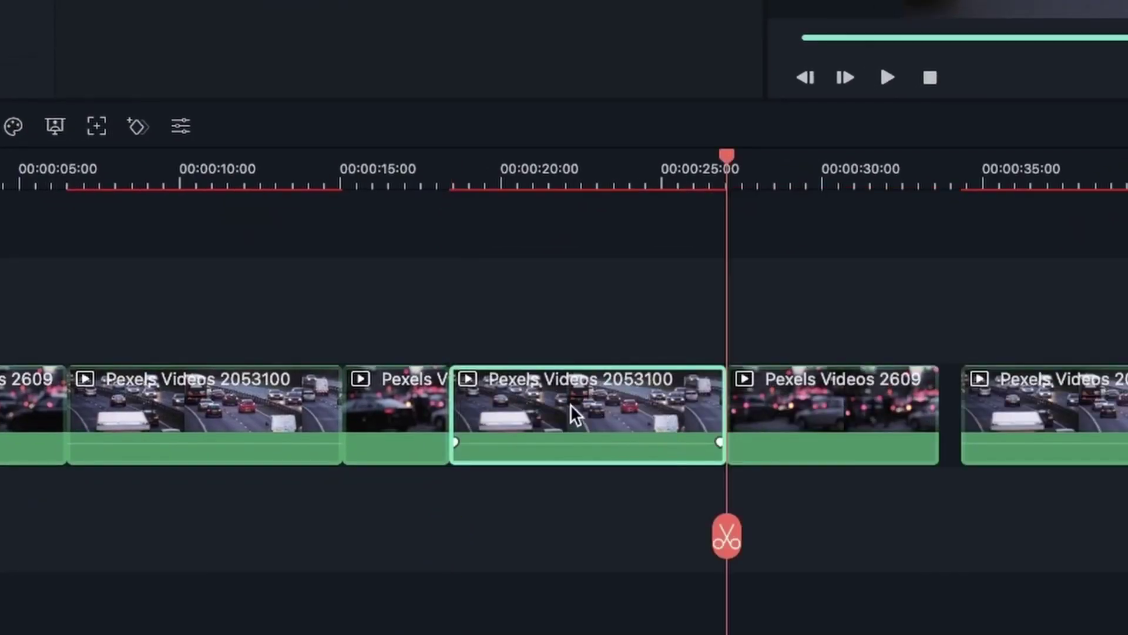
Move two 2609 pieces up to track 2, then select every clip and delete them all
{"action": "left_click", "coordinate": [834, 452]}
{"action": "left_click", "coordinate": [382, 443]}
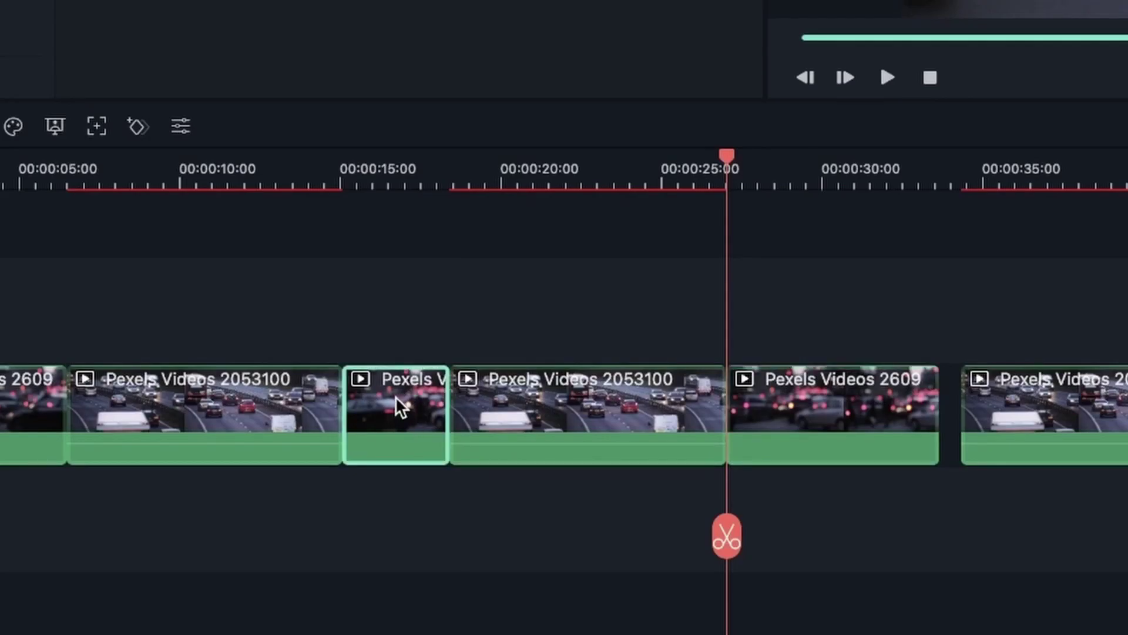
{"action": "left_click_drag", "start_coordinate": [402, 400], "coordinate": [435, 320]}
{"action": "left_click_drag", "start_coordinate": [804, 390], "coordinate": [781, 288]}
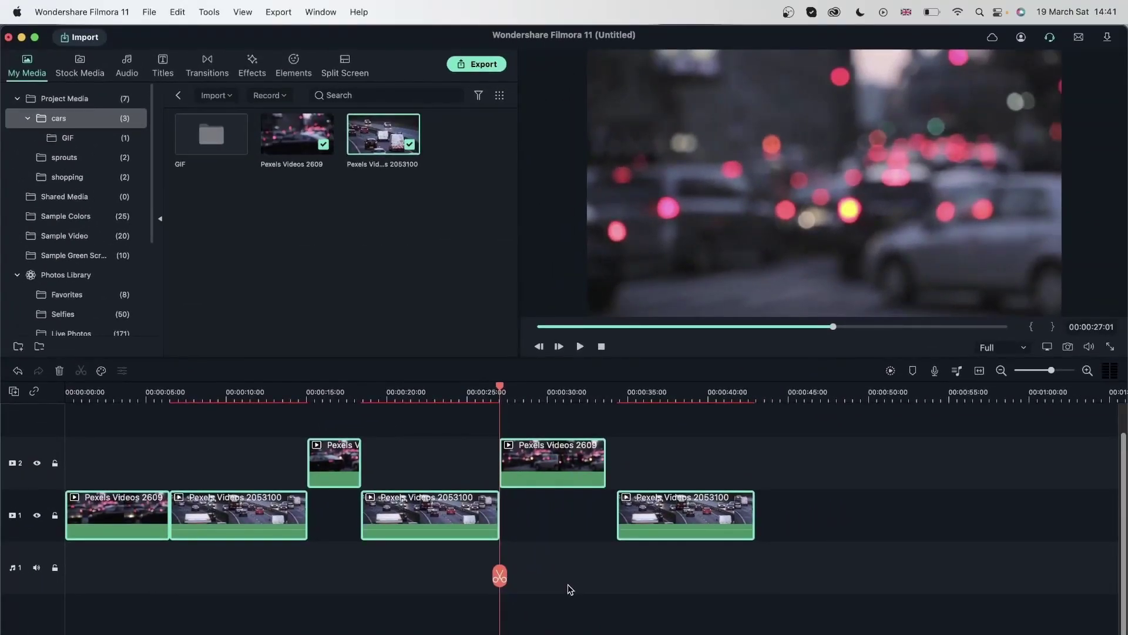
{"action": "key", "text": "super+a"}
{"action": "key", "text": "Delete"}
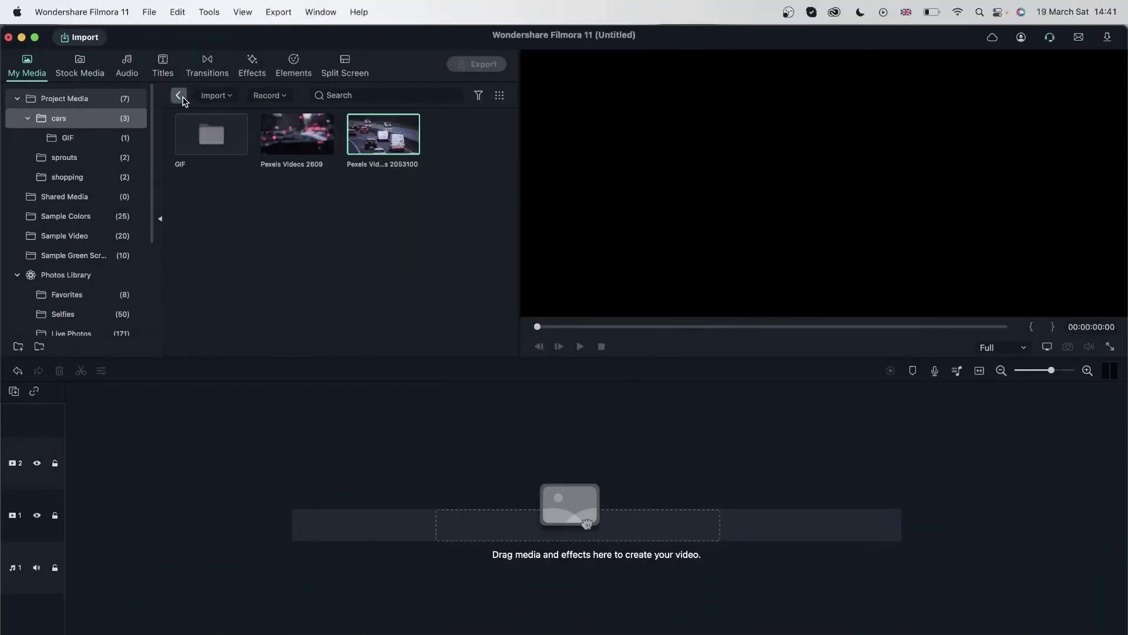
Open the sprouts folder and place clip 7457058 on track 1, keeping the 1920x1080 25fps settings
{"action": "left_click", "coordinate": [182, 100]}
{"action": "double_click", "coordinate": [294, 146]}
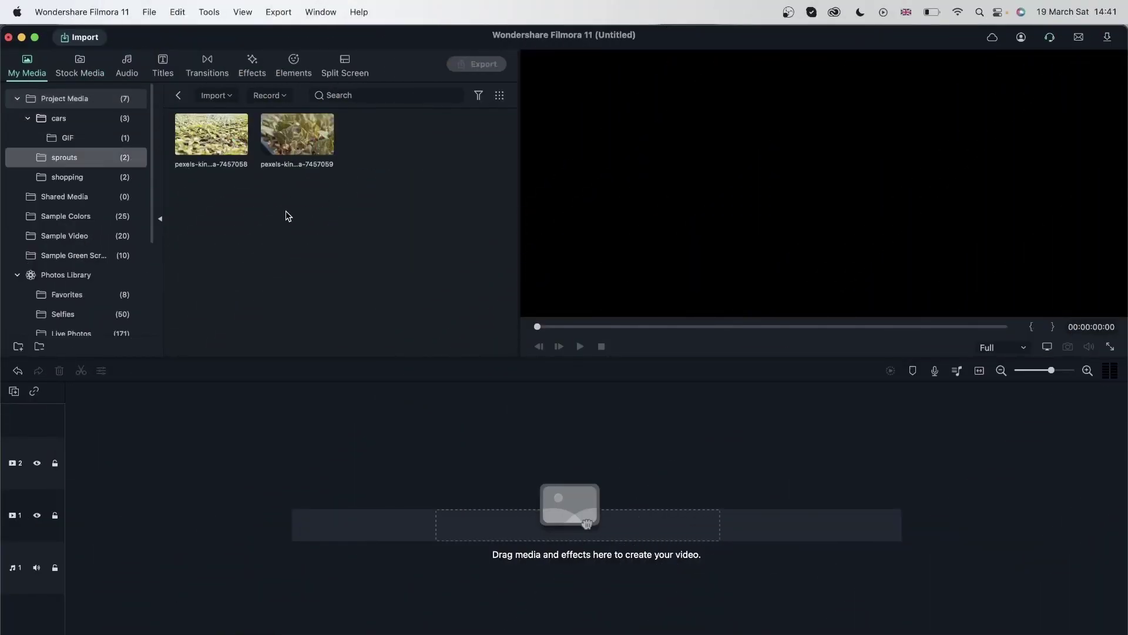
{"action": "left_click_drag", "start_coordinate": [202, 138], "coordinate": [72, 506]}
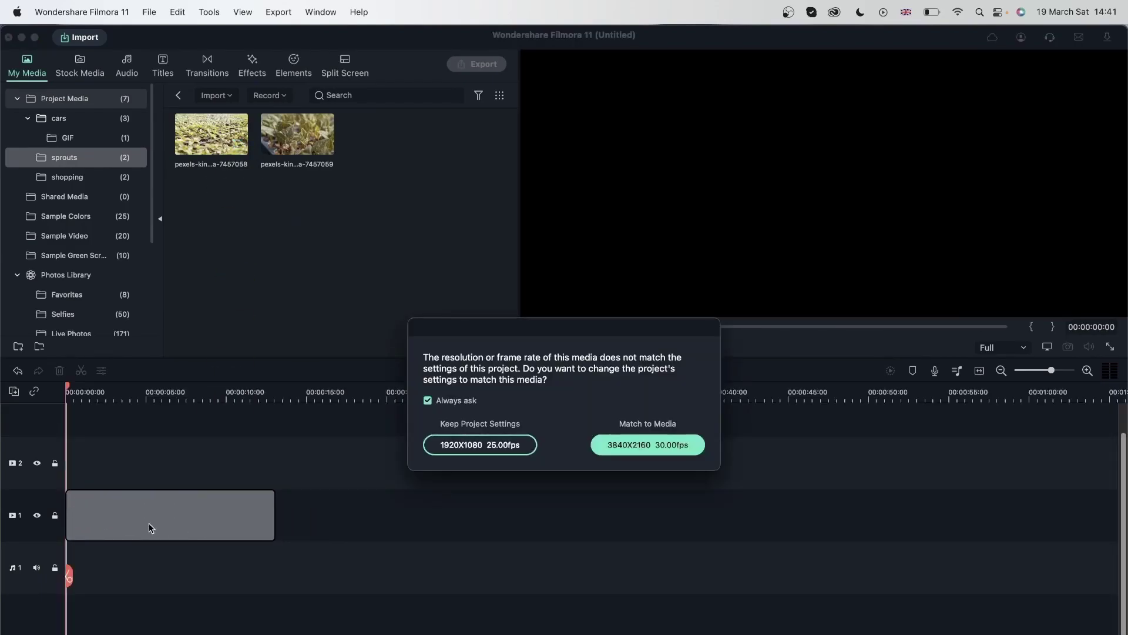
{"action": "left_click", "coordinate": [481, 445]}
Append sprouts clip 7457059 right after the first, ending near 00:00:27:24
{"action": "left_click", "coordinate": [317, 142]}
{"action": "left_click", "coordinate": [60, 398]}
{"action": "left_click", "coordinate": [272, 392]}
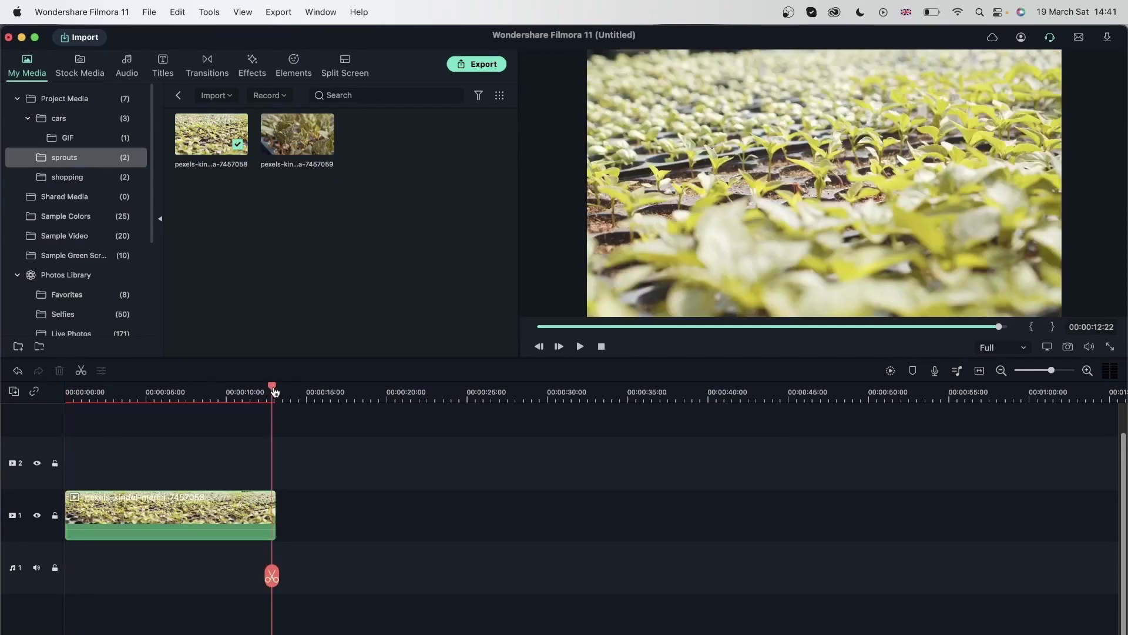
{"action": "left_click_drag", "start_coordinate": [275, 393], "coordinate": [279, 393]}
{"action": "left_click", "coordinate": [323, 144]}
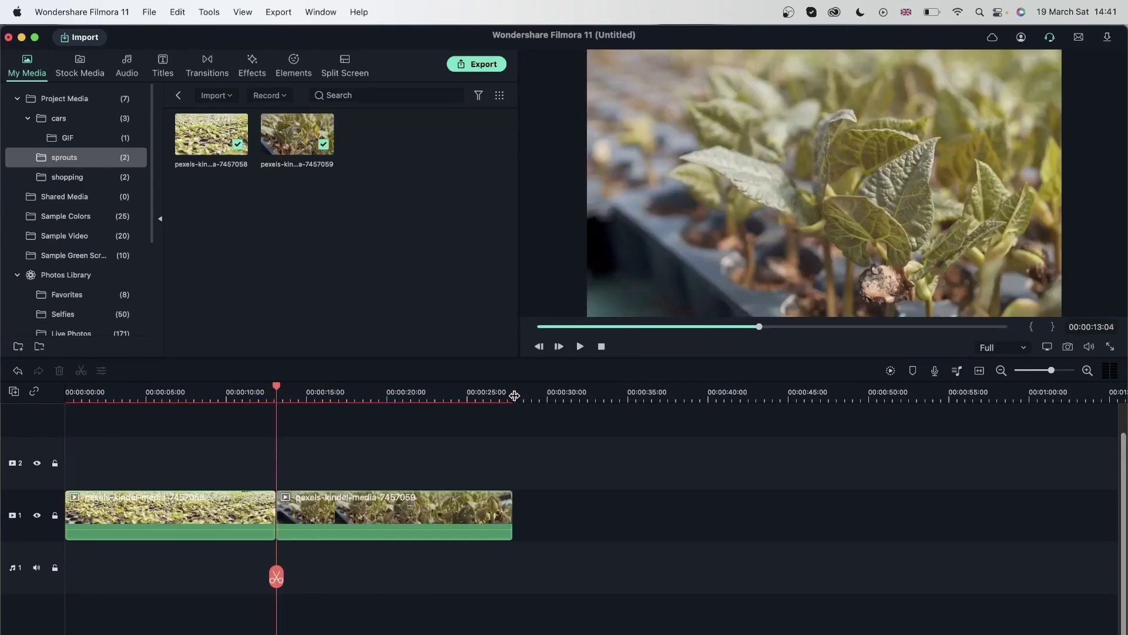
{"action": "left_click", "coordinate": [179, 96]}
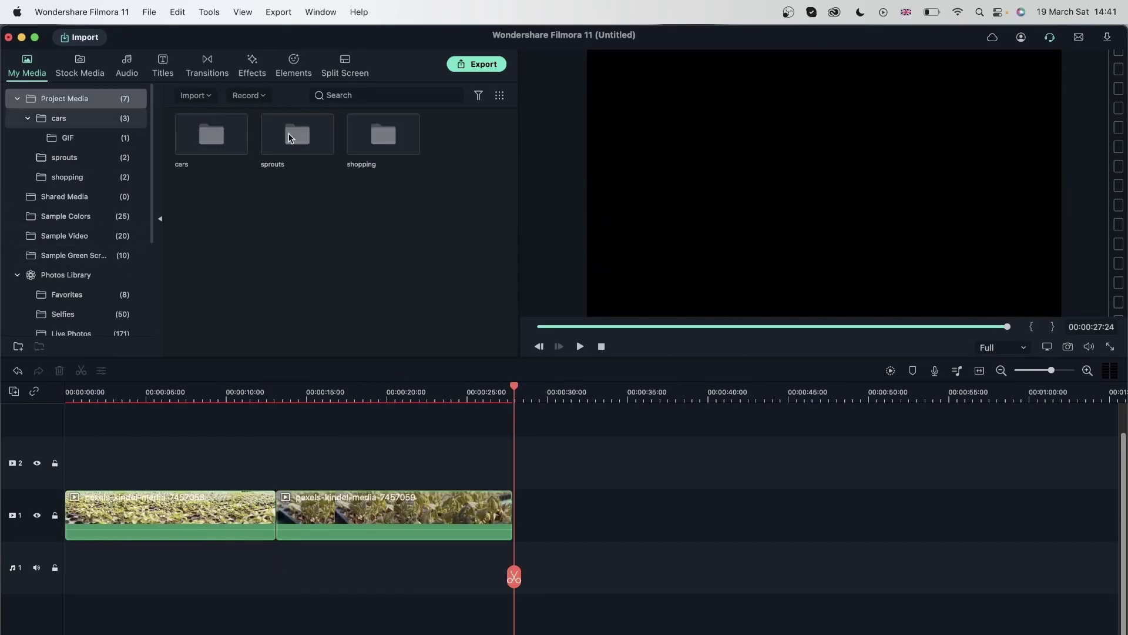
Append the shopping-bag image (3771088) and then the coins image (6799086) to track 1 after the sprouts clips
{"action": "double_click", "coordinate": [381, 146]}
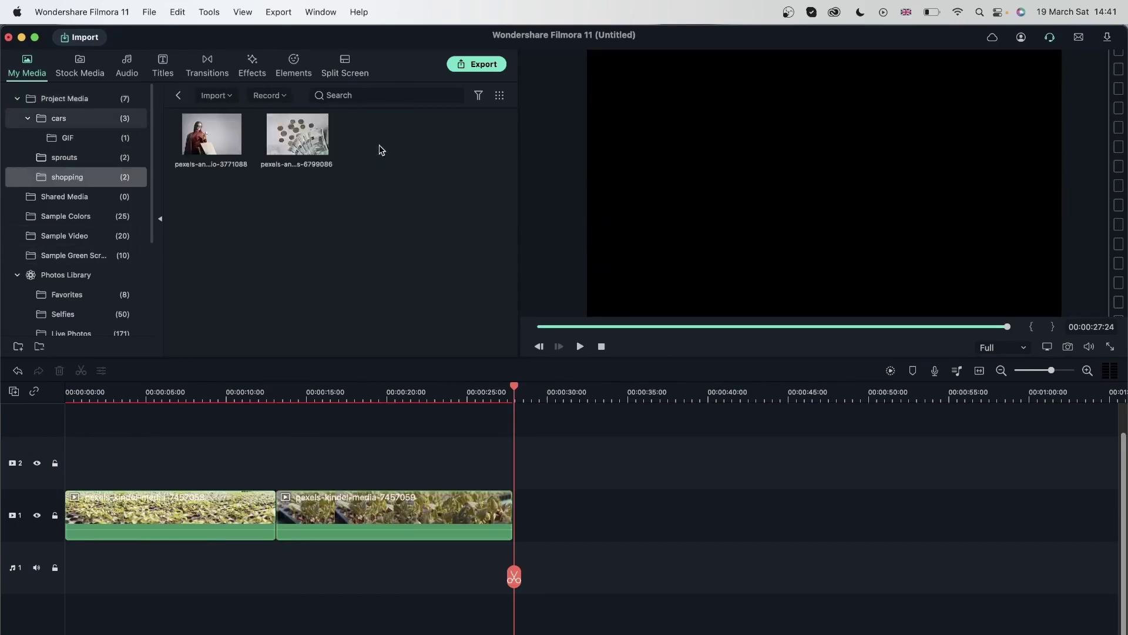
{"action": "left_click", "coordinate": [237, 144]}
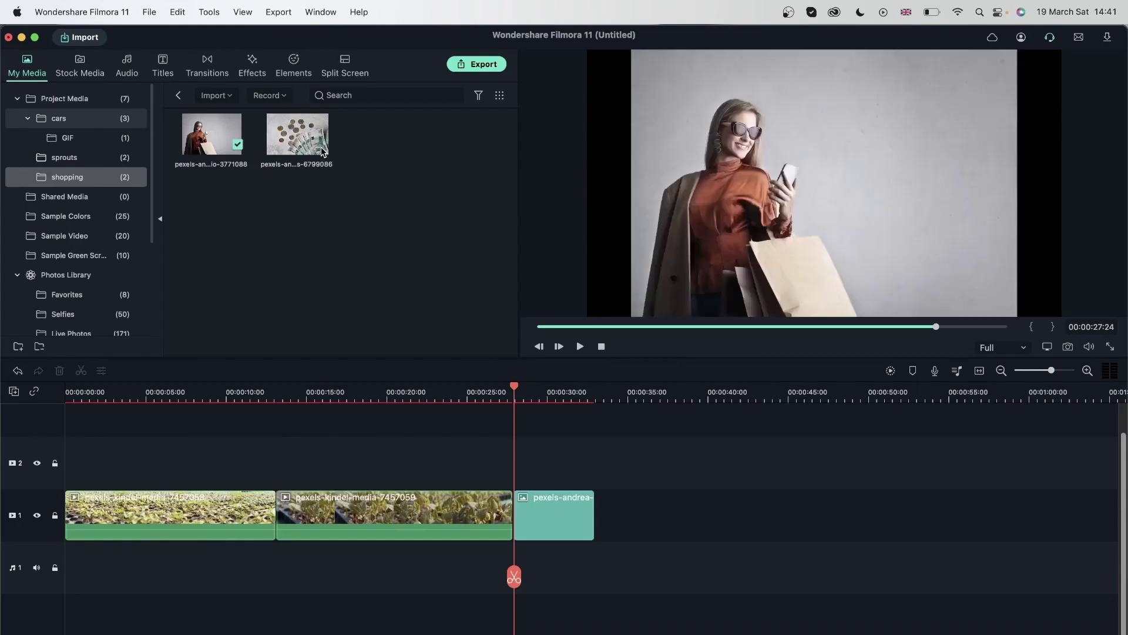
{"action": "left_click", "coordinate": [306, 148]}
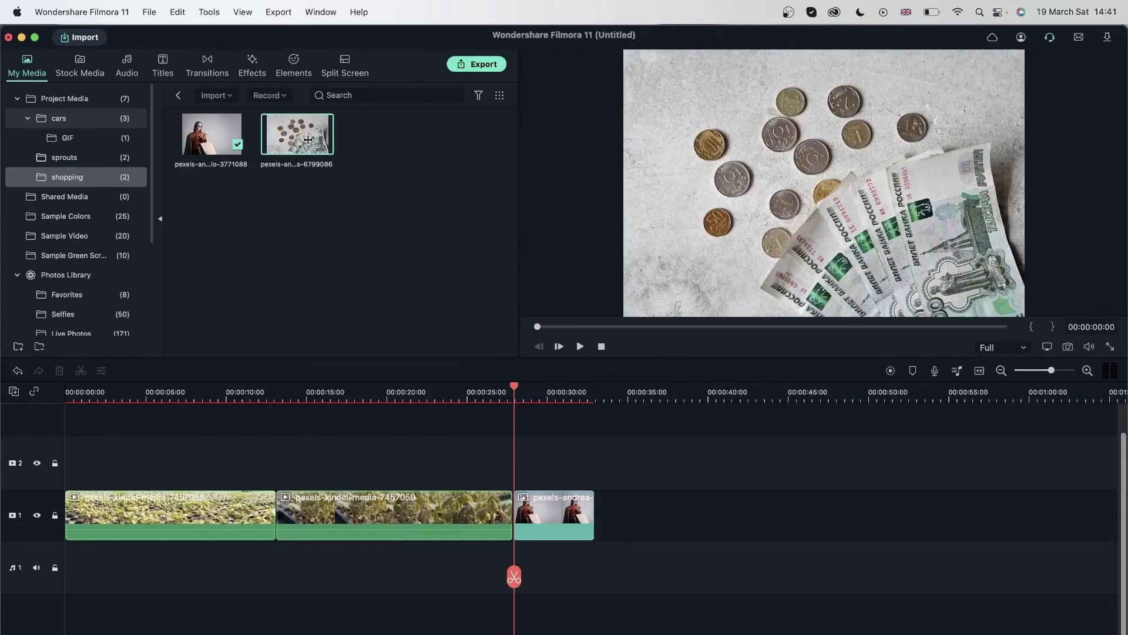
{"action": "left_click_drag", "start_coordinate": [290, 133], "coordinate": [590, 497]}
{"action": "left_click_drag", "start_coordinate": [593, 426], "coordinate": [55, 441]}
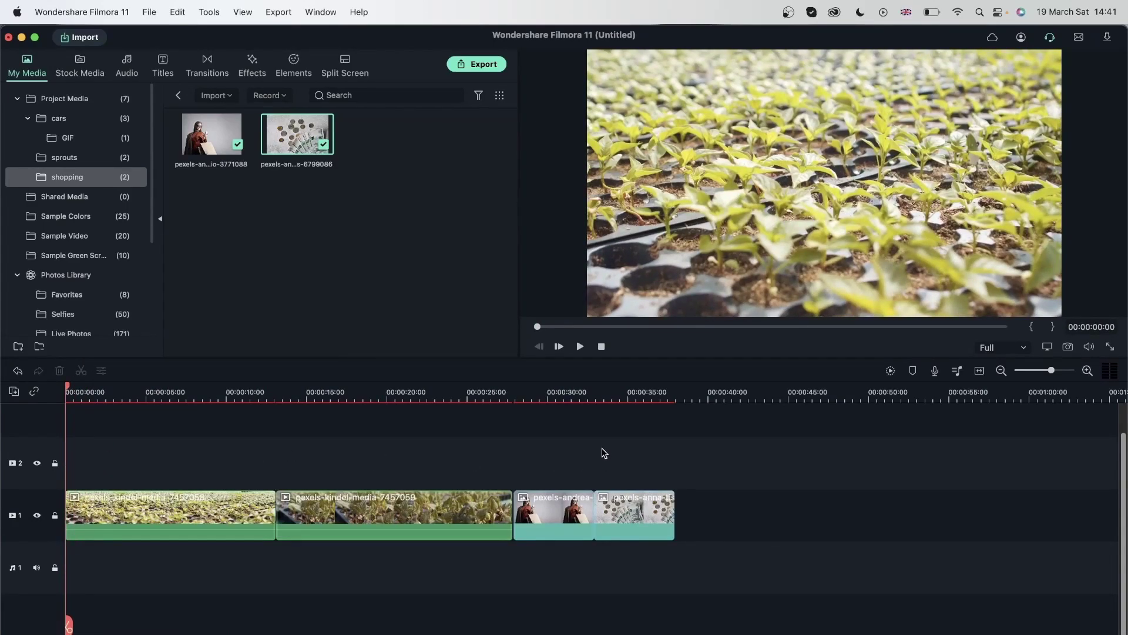
{"action": "key", "text": "space"}
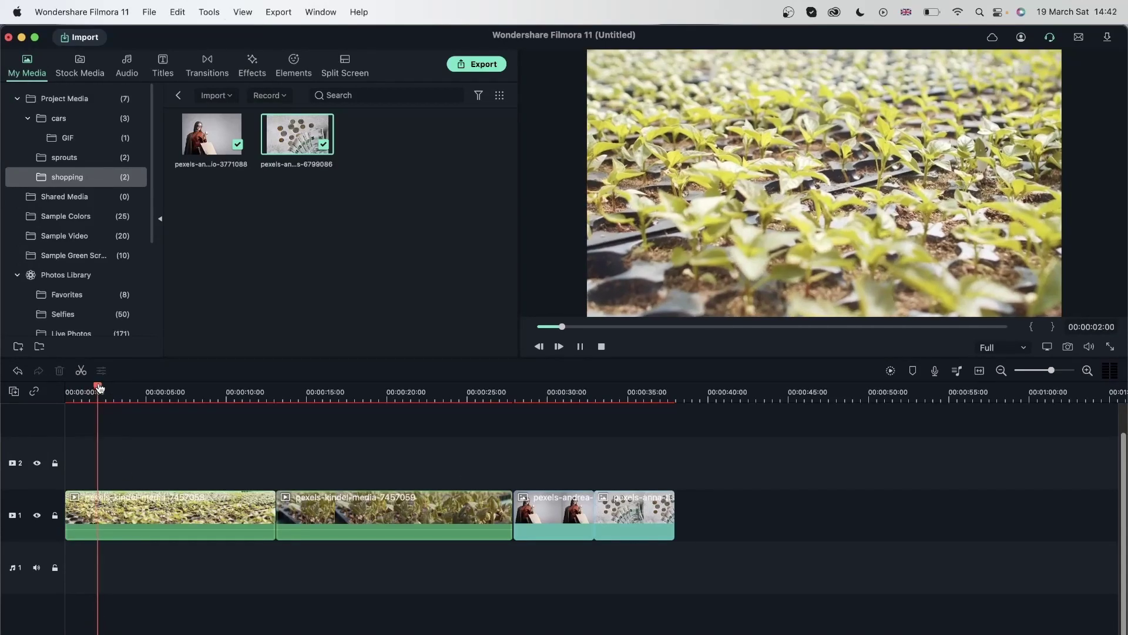
Split the first sprouts clip at about 00:00:03:21
{"action": "left_click", "coordinate": [126, 395]}
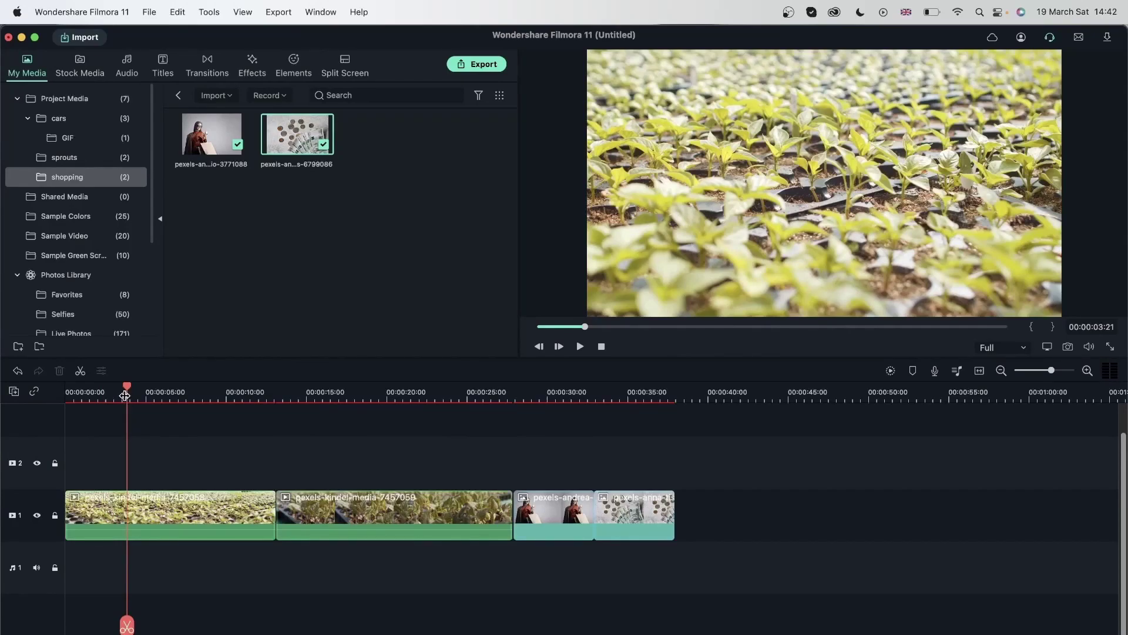
{"action": "key", "text": "super+b"}
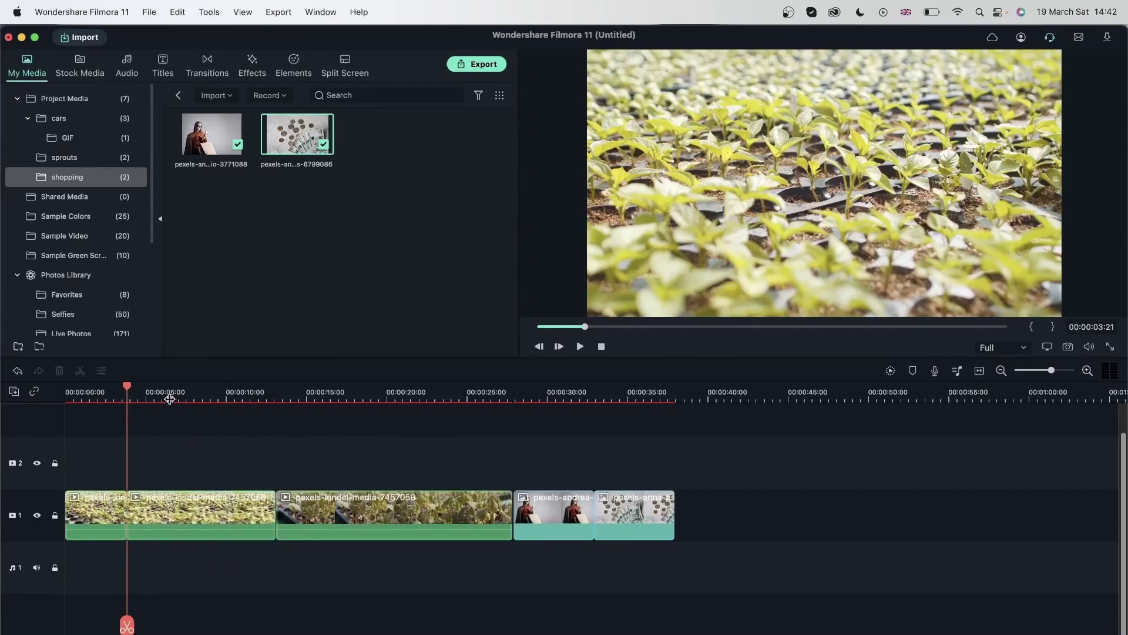
{"action": "left_click", "coordinate": [169, 399]}
{"action": "left_click", "coordinate": [207, 513]}
{"action": "left_click", "coordinate": [97, 393]}
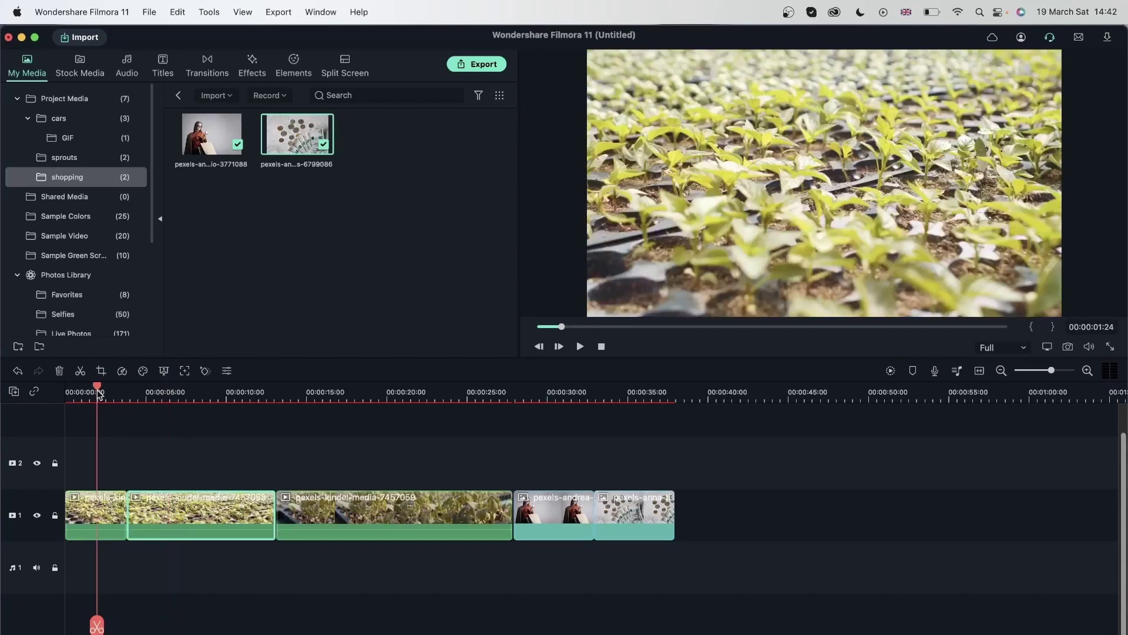
{"action": "left_click", "coordinate": [134, 395]}
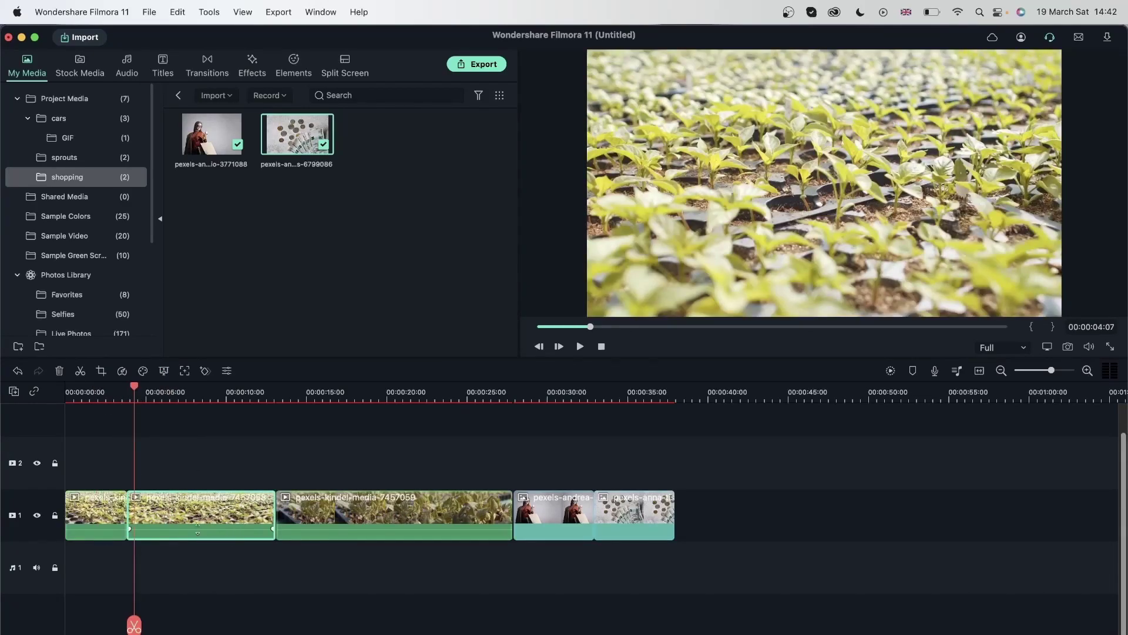
{"action": "left_click", "coordinate": [196, 392]}
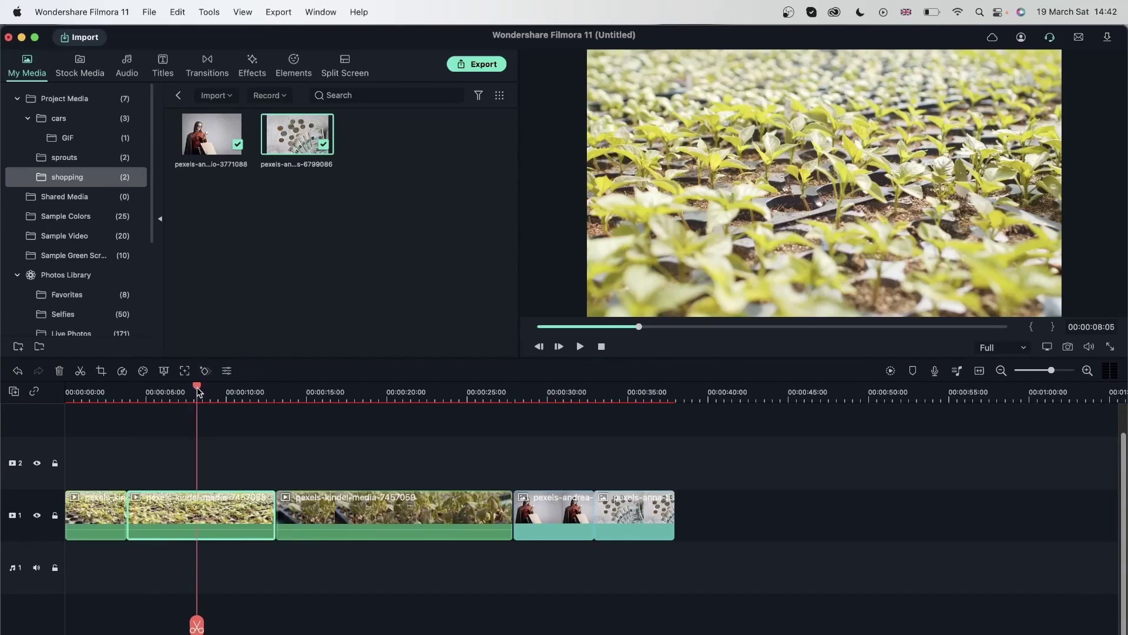
Trim the second piece of the split clip to end near 00:00:08:17
{"action": "left_click_drag", "start_coordinate": [275, 509], "coordinate": [160, 523]}
{"action": "key", "text": "super+z"}
{"action": "left_click_drag", "start_coordinate": [132, 411], "coordinate": [206, 439]}
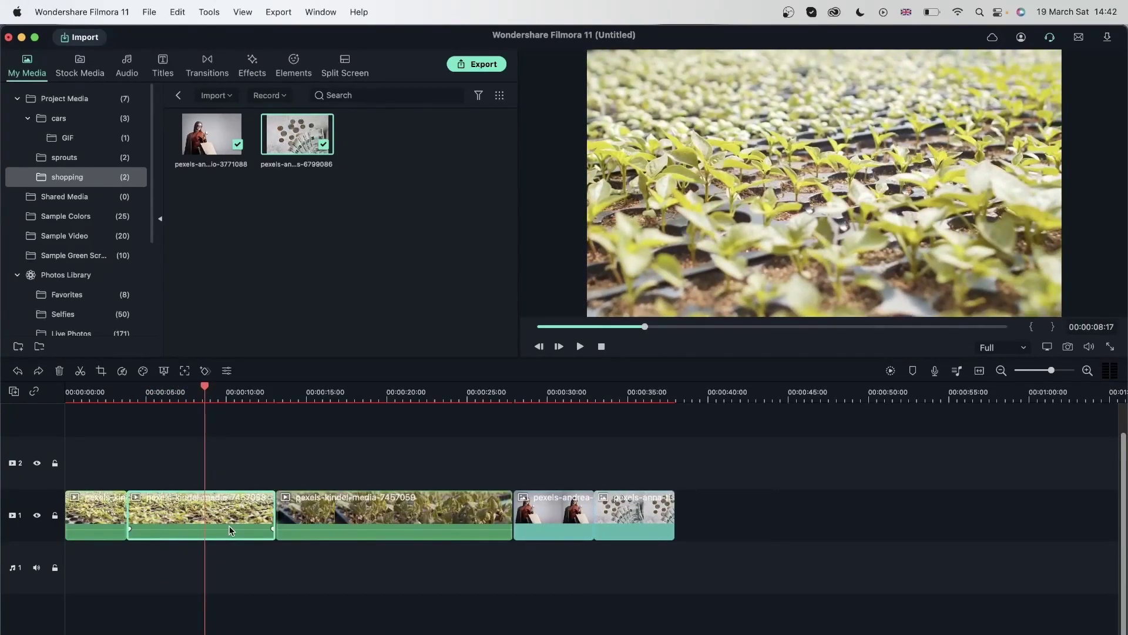
{"action": "key", "text": "super+b"}
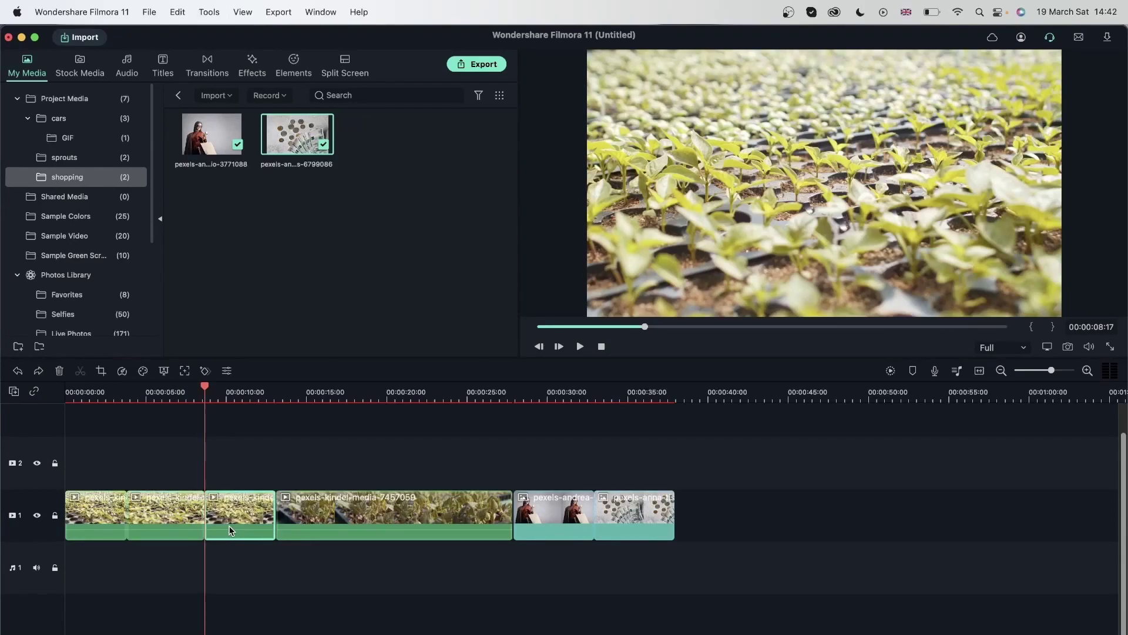
{"action": "key", "text": "super+z"}
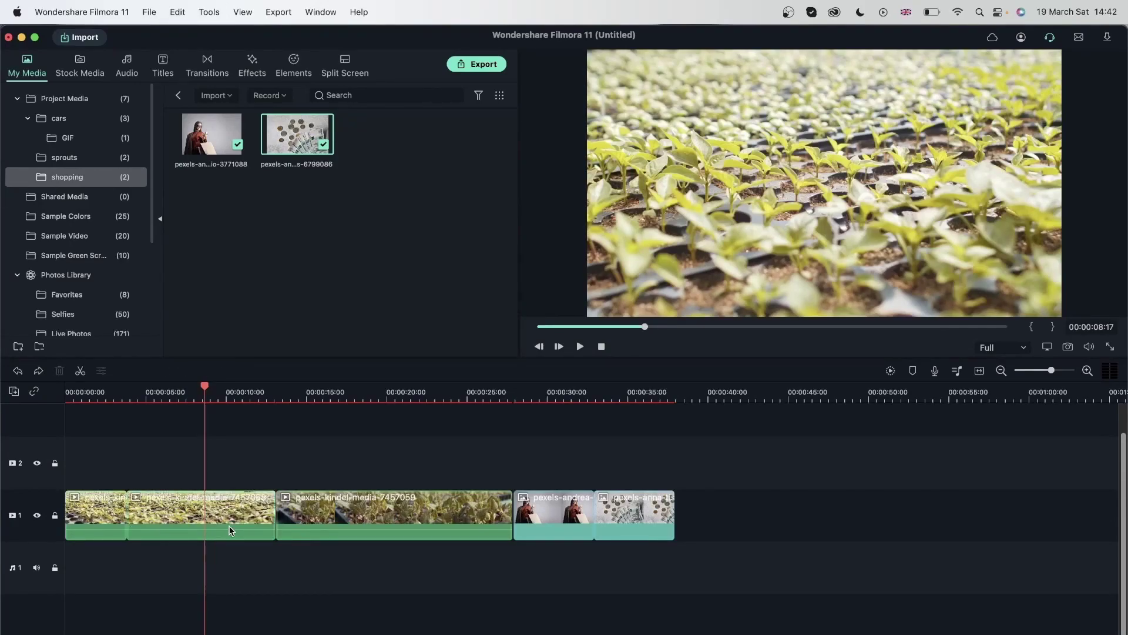
{"action": "left_click", "coordinate": [232, 509]}
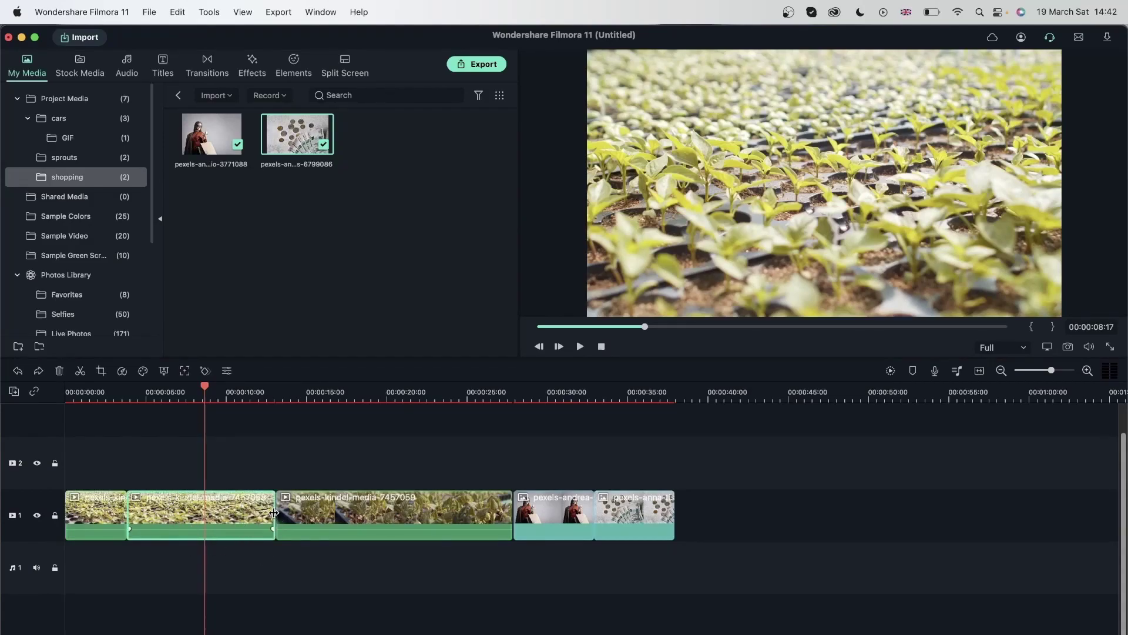
{"action": "left_click_drag", "start_coordinate": [274, 506], "coordinate": [208, 529]}
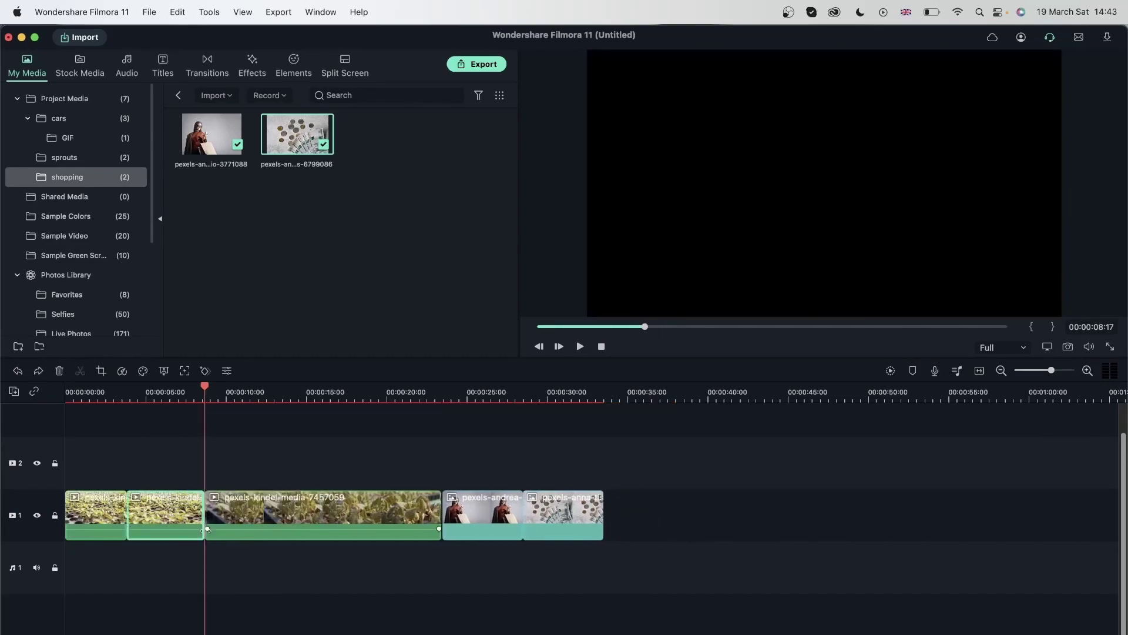
{"action": "left_click_drag", "start_coordinate": [118, 411], "coordinate": [147, 432]}
Delete the short opening piece of the first sprouts clip
{"action": "left_click", "coordinate": [92, 507]}
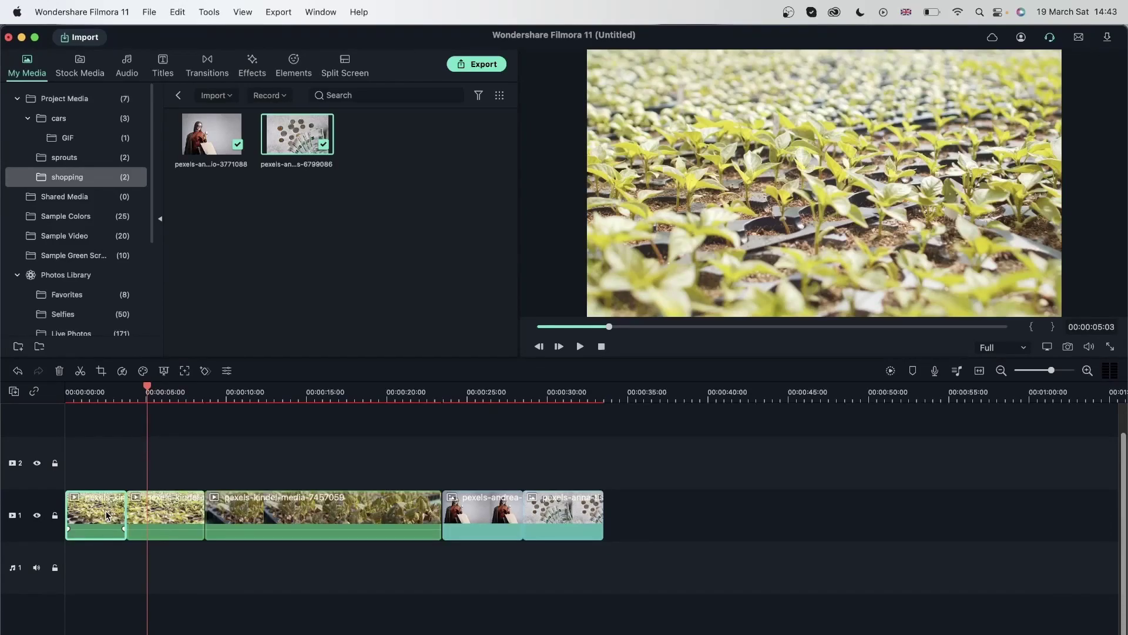
{"action": "left_click", "coordinate": [60, 370]}
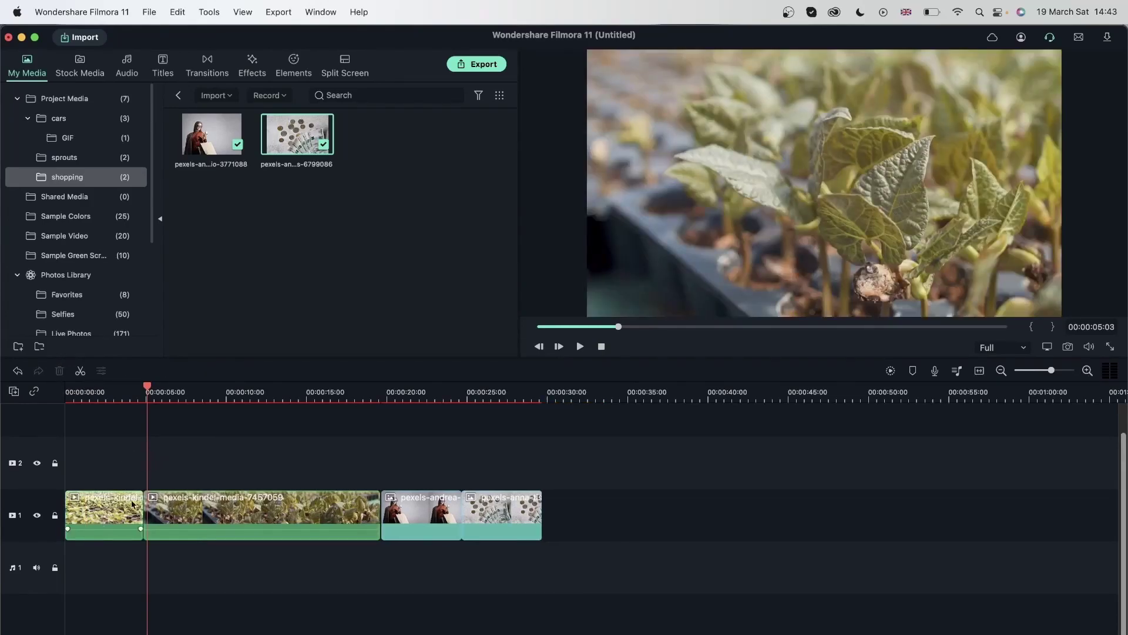
{"action": "left_click_drag", "start_coordinate": [77, 387], "coordinate": [231, 399]}
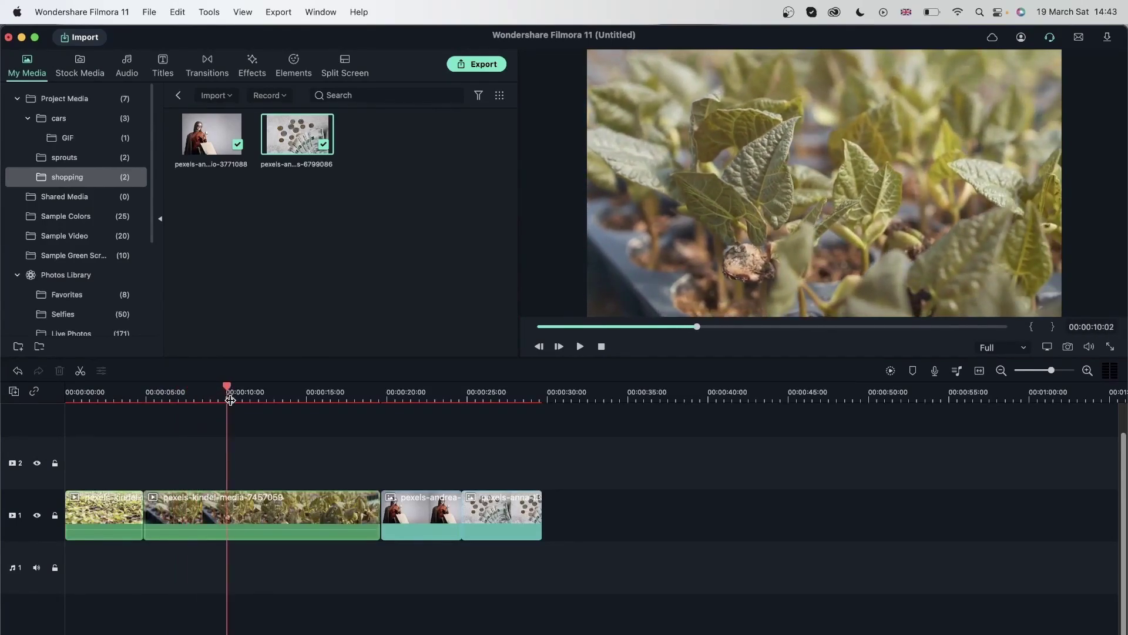
Trim the second sprouts clip inward at both its start and end
{"action": "left_click", "coordinate": [279, 519]}
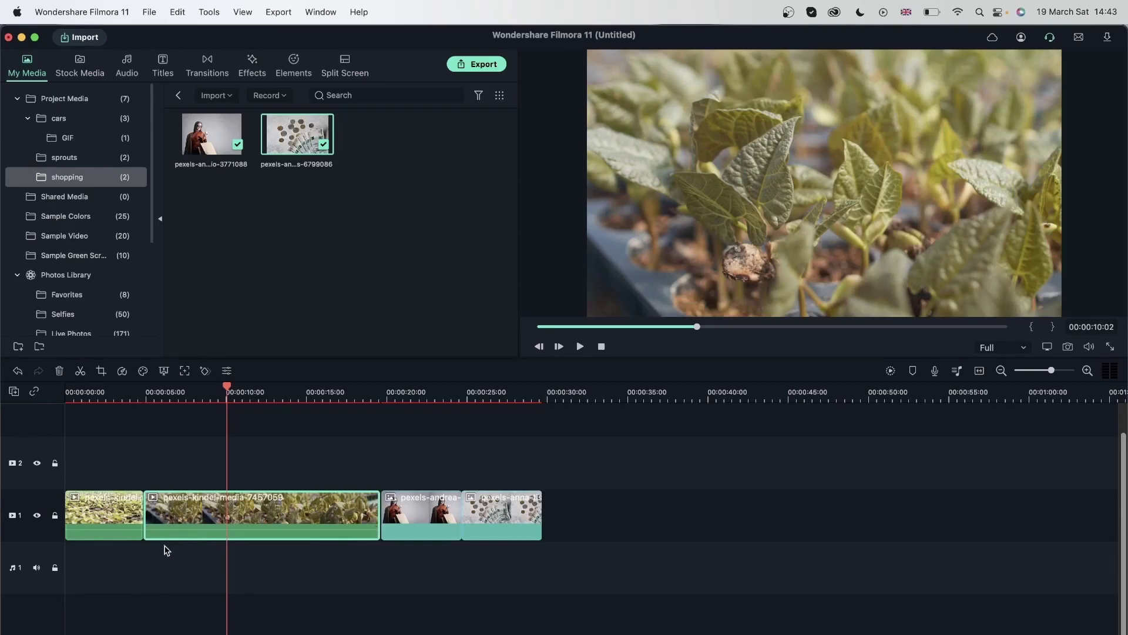
{"action": "left_click_drag", "start_coordinate": [143, 514], "coordinate": [224, 517]}
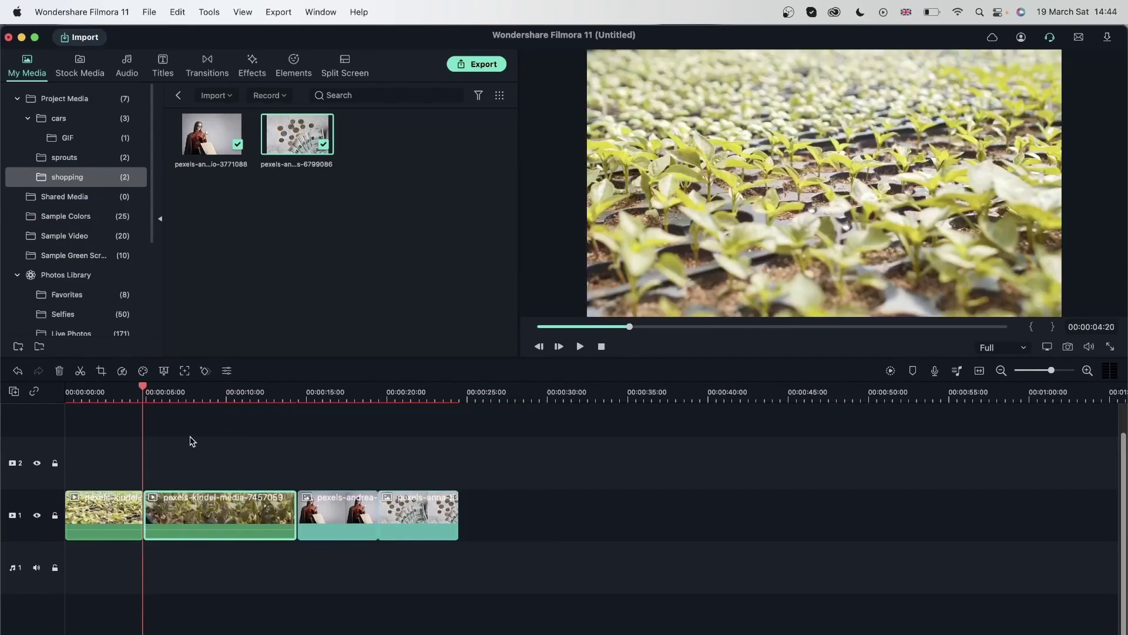
{"action": "left_click_drag", "start_coordinate": [154, 394], "coordinate": [221, 413]}
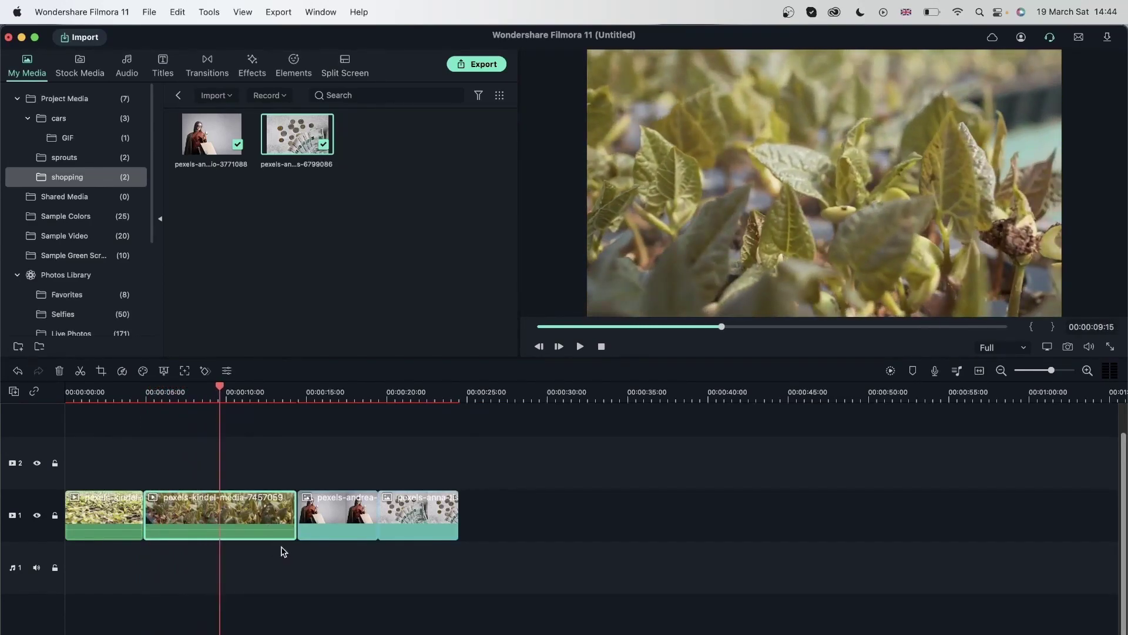
{"action": "left_click_drag", "start_coordinate": [295, 503], "coordinate": [202, 512]}
{"action": "left_click", "coordinate": [150, 390]}
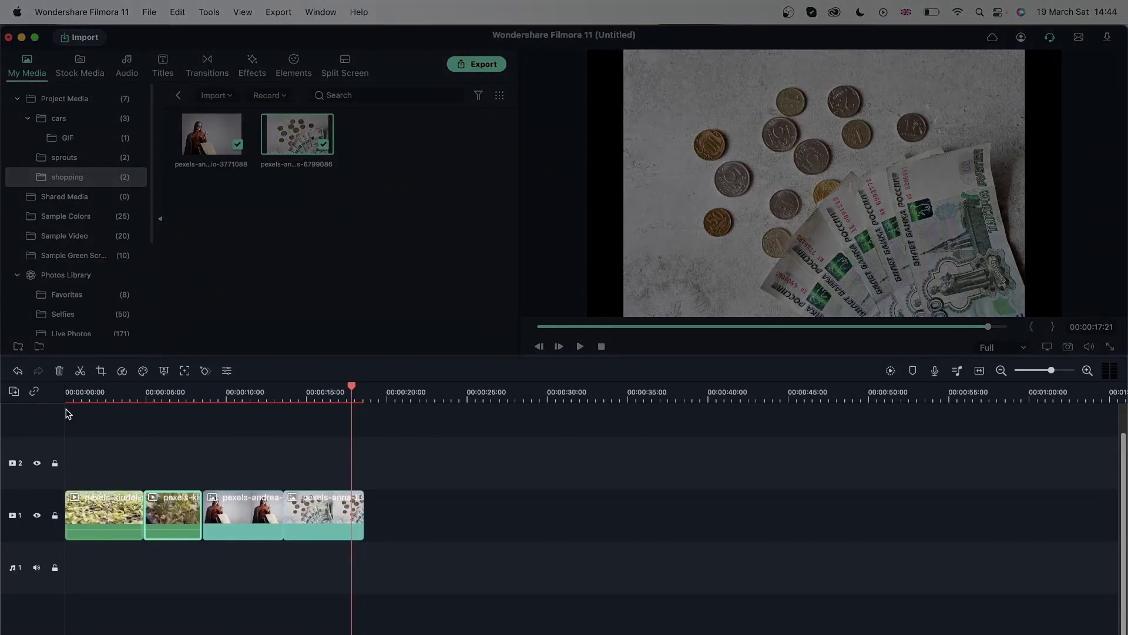
Delete the gap so the shopping-bag image directly follows the sprouts clip near 00:00:08
{"action": "left_click", "coordinate": [87, 398]}
{"action": "left_click", "coordinate": [116, 401]}
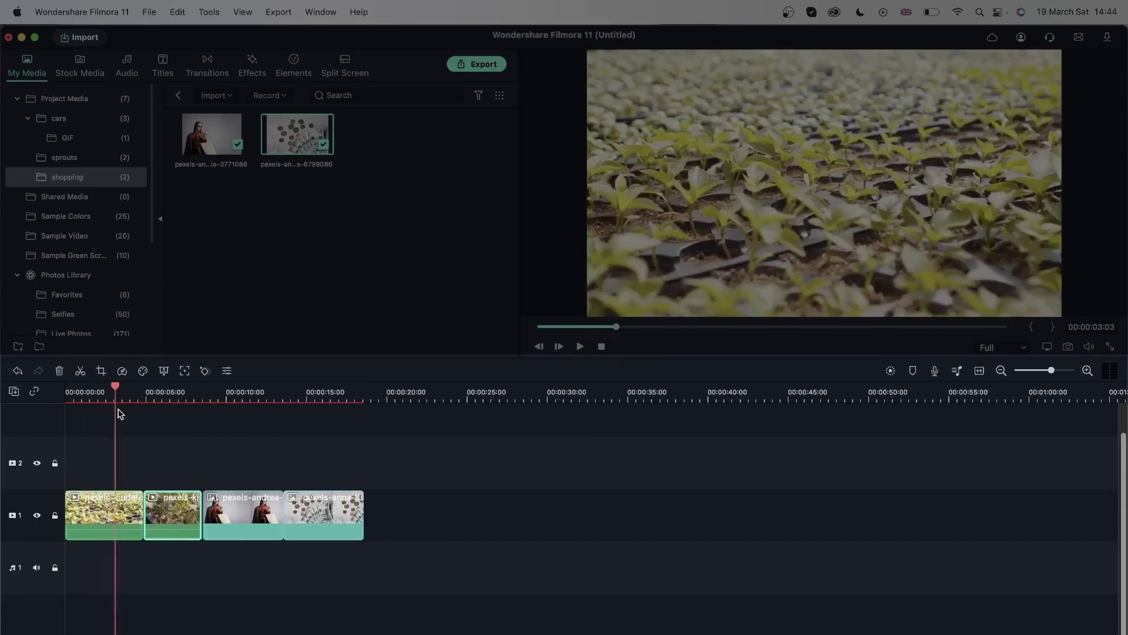
{"action": "left_click", "coordinate": [136, 393]}
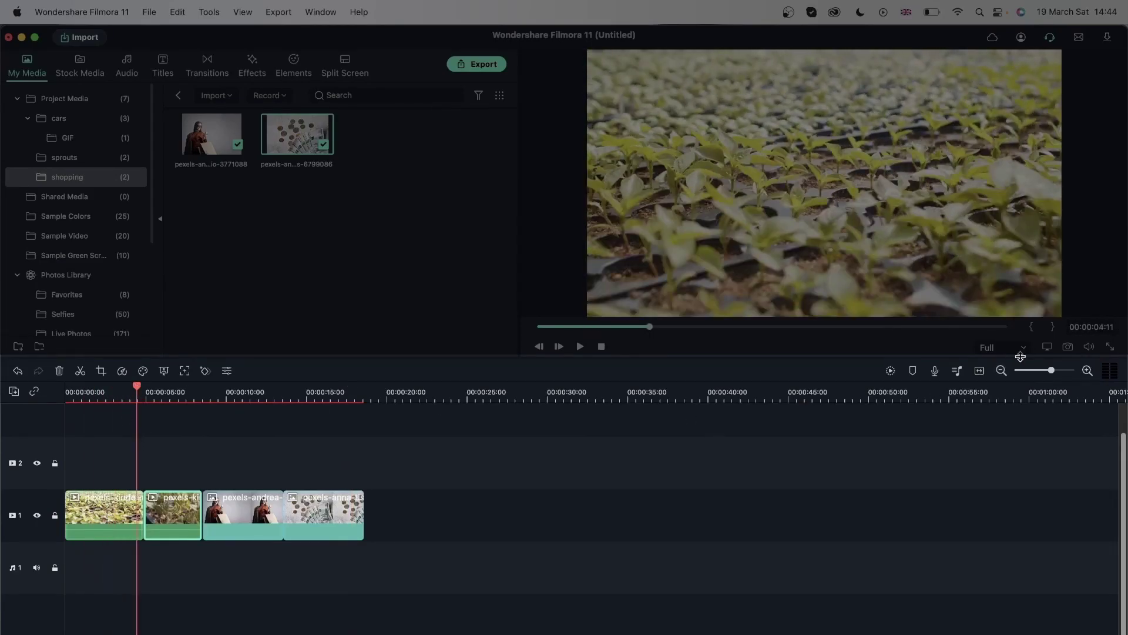
{"action": "left_click", "coordinate": [1087, 370]}
{"action": "left_click", "coordinate": [1087, 370]}
{"action": "left_click", "coordinate": [1088, 371]}
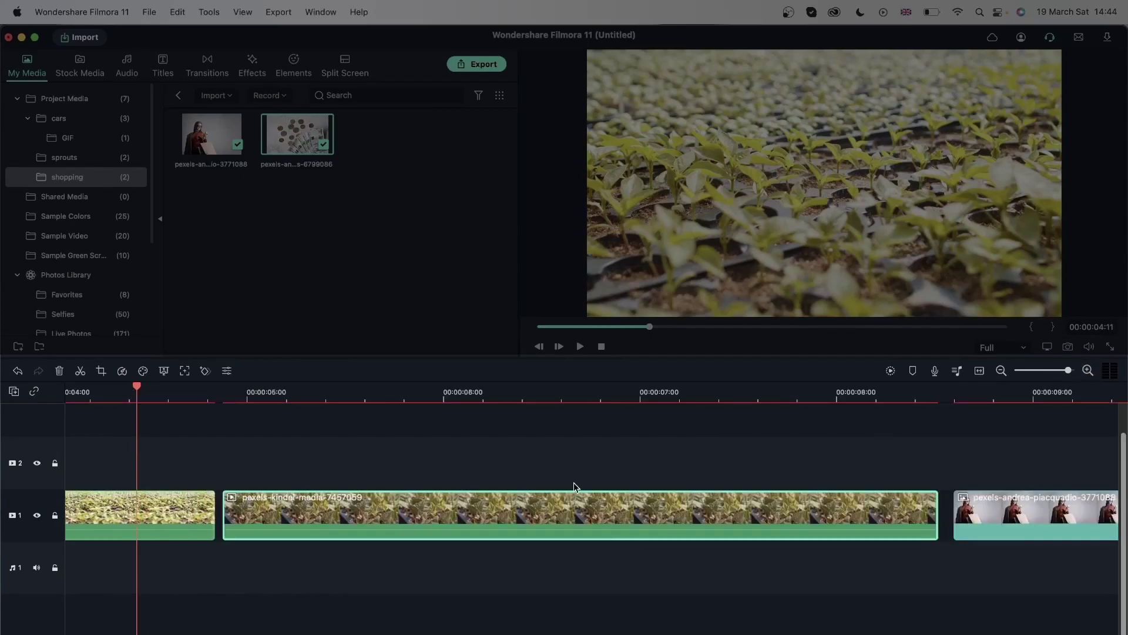
{"action": "left_click", "coordinate": [219, 515]}
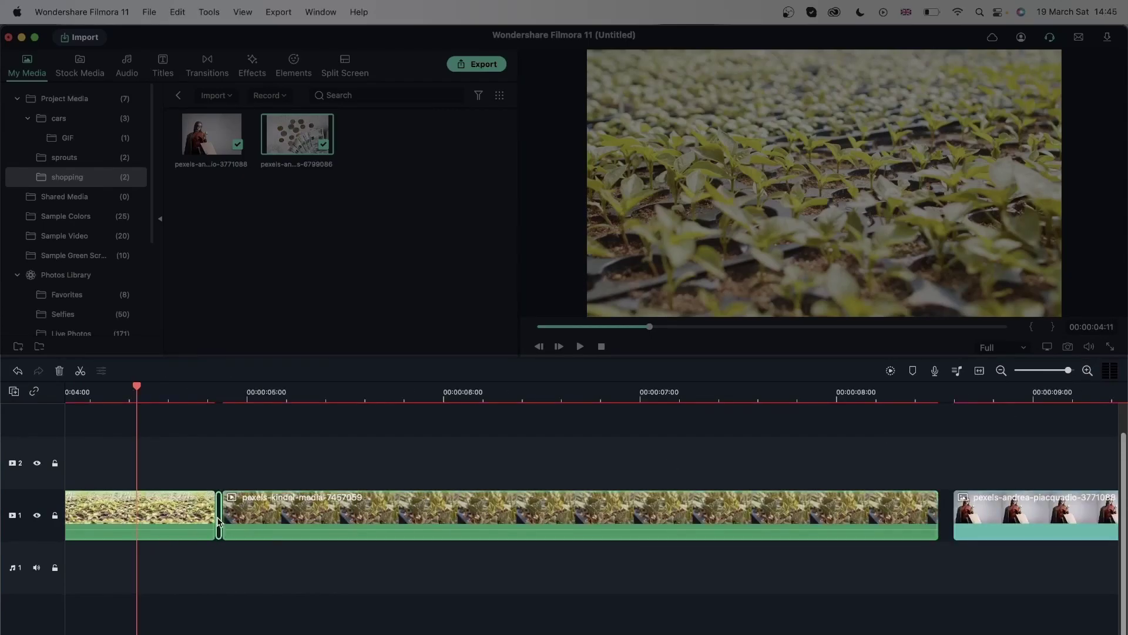
{"action": "key", "text": "Delete"}
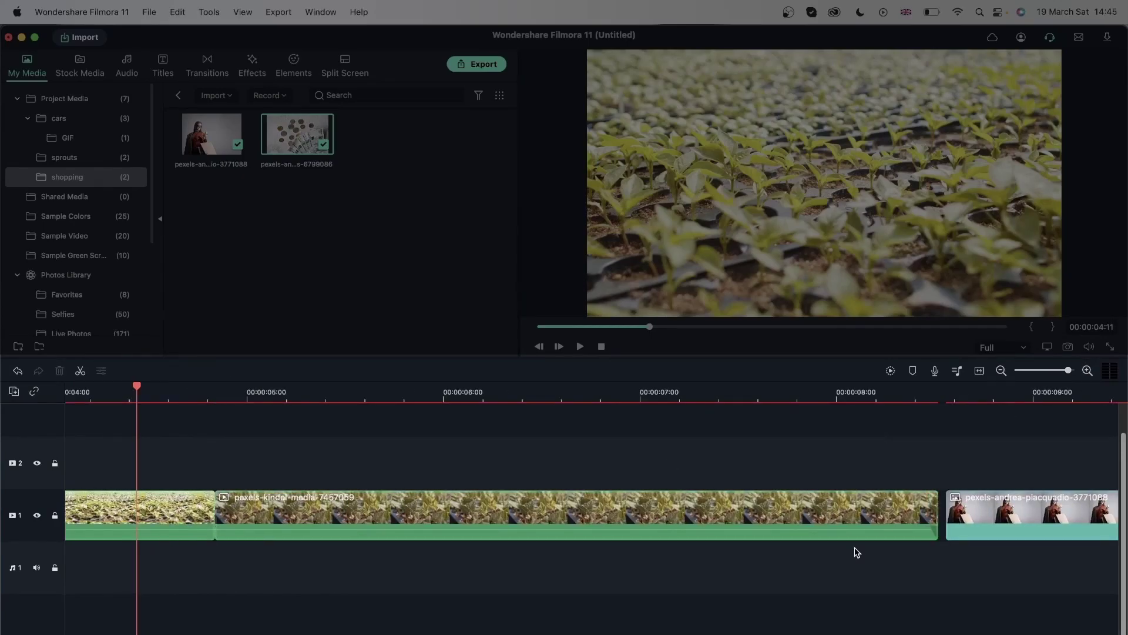
Delete the gap before the coins image and preview the sequence full screen
{"action": "left_click", "coordinate": [942, 511]}
{"action": "key", "text": "Delete"}
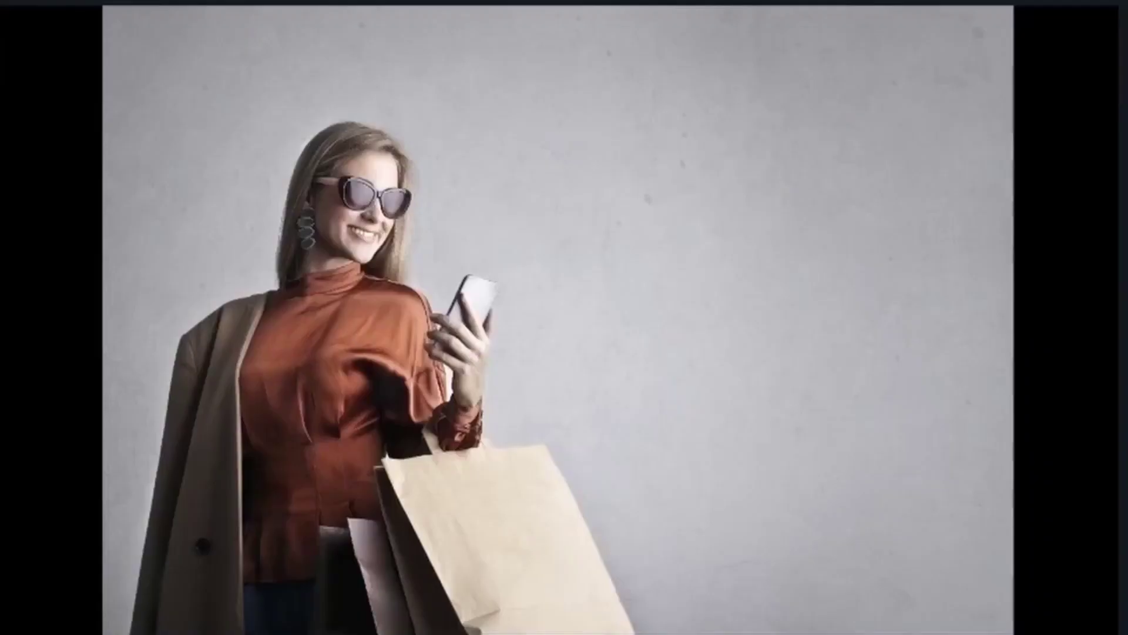
{"action": "key", "text": "Escape"}
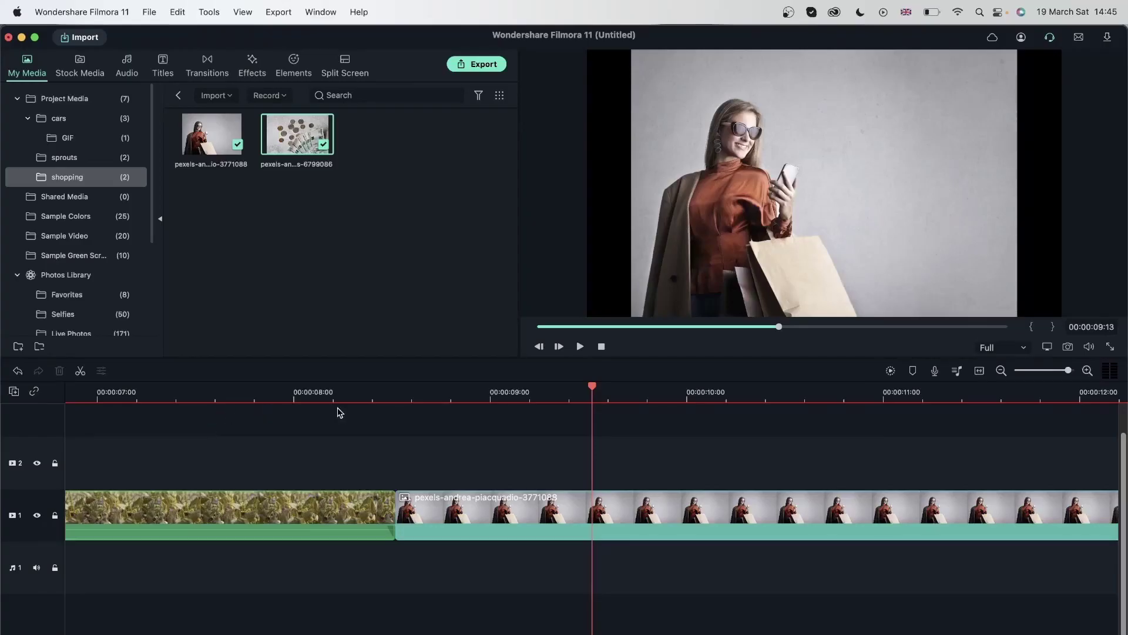
{"action": "left_click", "coordinate": [332, 387]}
Trim the coins image's end so track 1 finishes near 00:00:18:10
{"action": "mouse_move", "coordinate": [334, 388]}
{"action": "left_mouse_down"}
{"action": "mouse_move", "coordinate": [367, 389]}
{"action": "mouse_move", "coordinate": [347, 391]}
{"action": "left_mouse_up"}
{"action": "left_click", "coordinate": [1001, 370]}
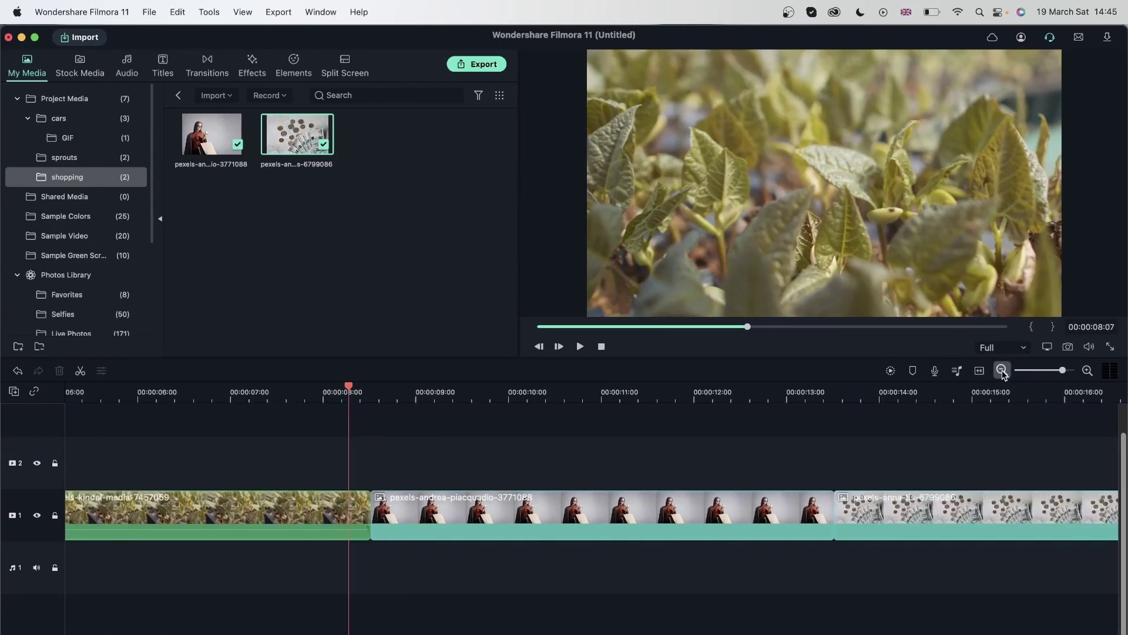
{"action": "left_click", "coordinate": [1002, 371]}
{"action": "left_click", "coordinate": [1002, 371]}
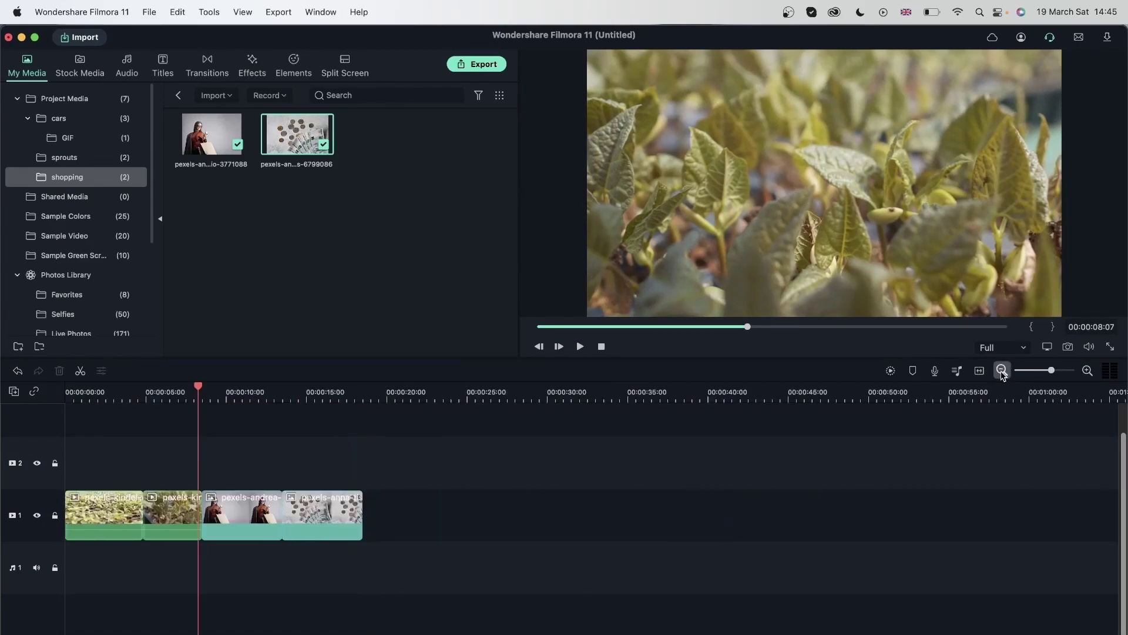
{"action": "left_click", "coordinate": [1088, 370]}
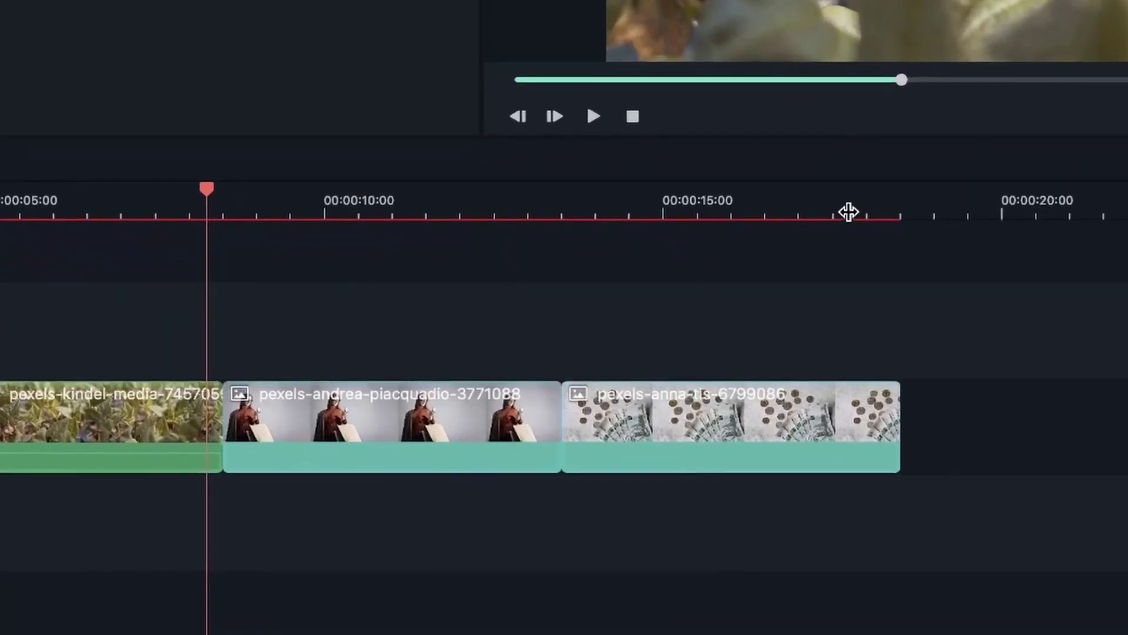
{"action": "left_click", "coordinate": [718, 395]}
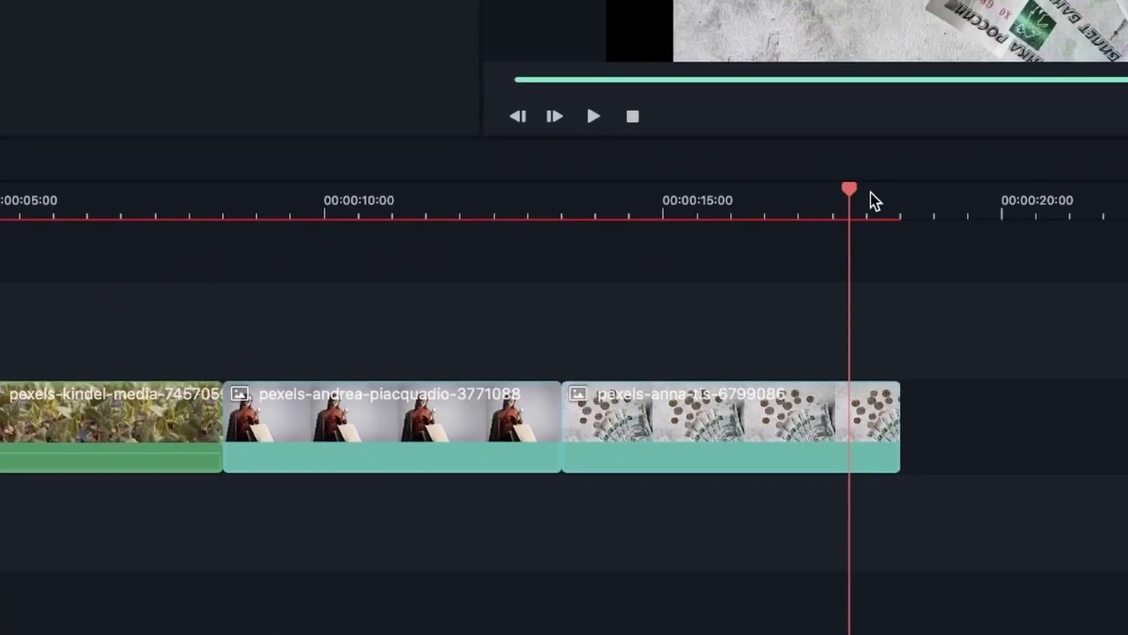
{"action": "left_click_drag", "start_coordinate": [850, 188], "coordinate": [892, 188]}
{"action": "left_click_drag", "start_coordinate": [897, 429], "coordinate": [1067, 461]}
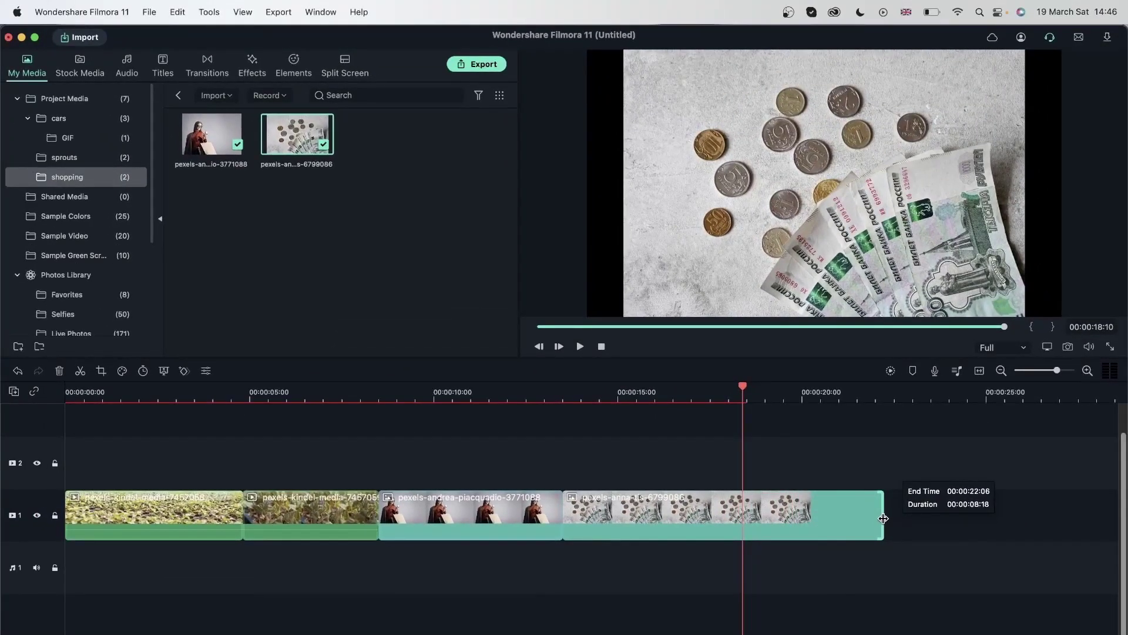
{"action": "left_click_drag", "start_coordinate": [883, 518], "coordinate": [742, 514]}
{"action": "left_click", "coordinate": [304, 503]}
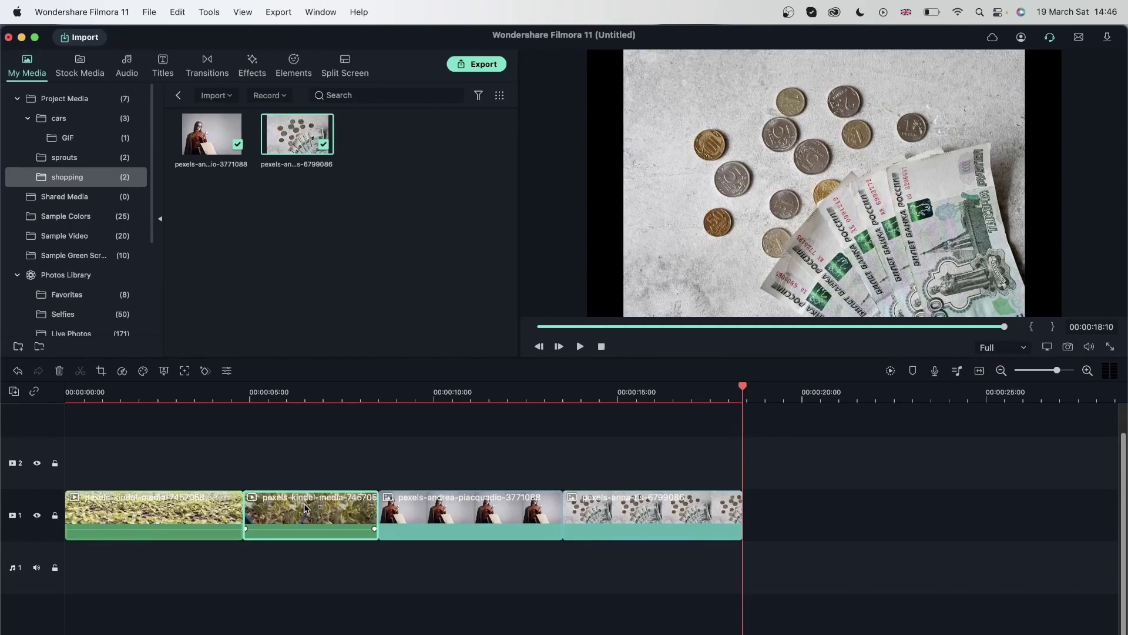
{"action": "left_click", "coordinate": [303, 390]}
{"action": "left_click_drag", "start_coordinate": [304, 385], "coordinate": [324, 402]}
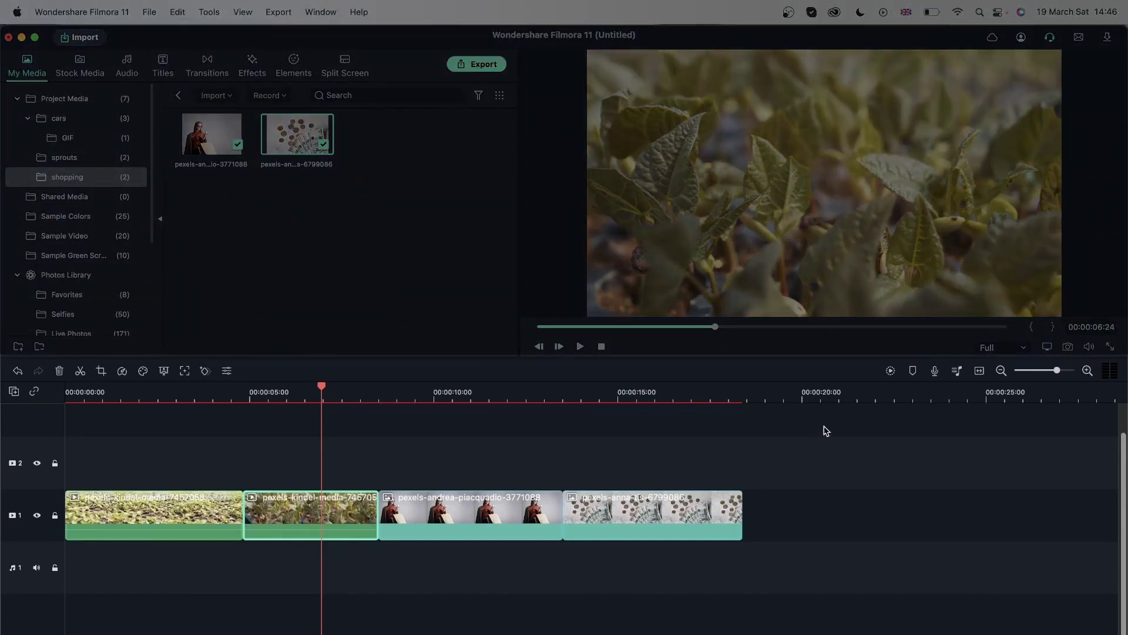
{"action": "left_click", "coordinate": [794, 393]}
{"action": "key", "text": "super+v"}
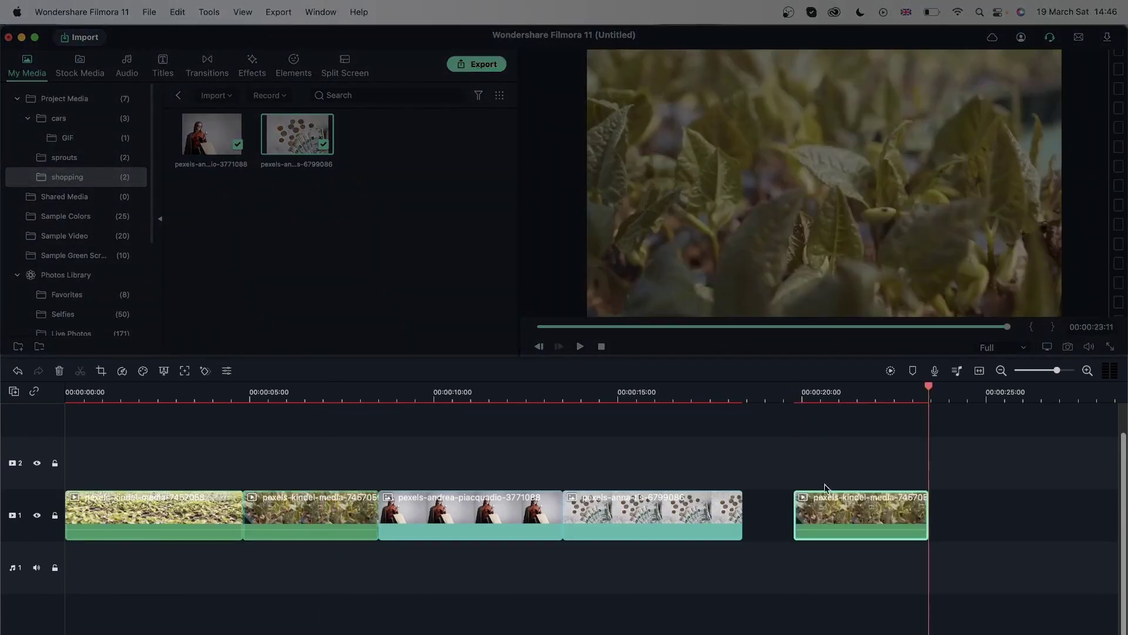
{"action": "left_click_drag", "start_coordinate": [927, 507], "coordinate": [1124, 501]}
{"action": "scroll", "coordinate": [673, 607], "scroll_direction": "right", "scroll_amount": 8}
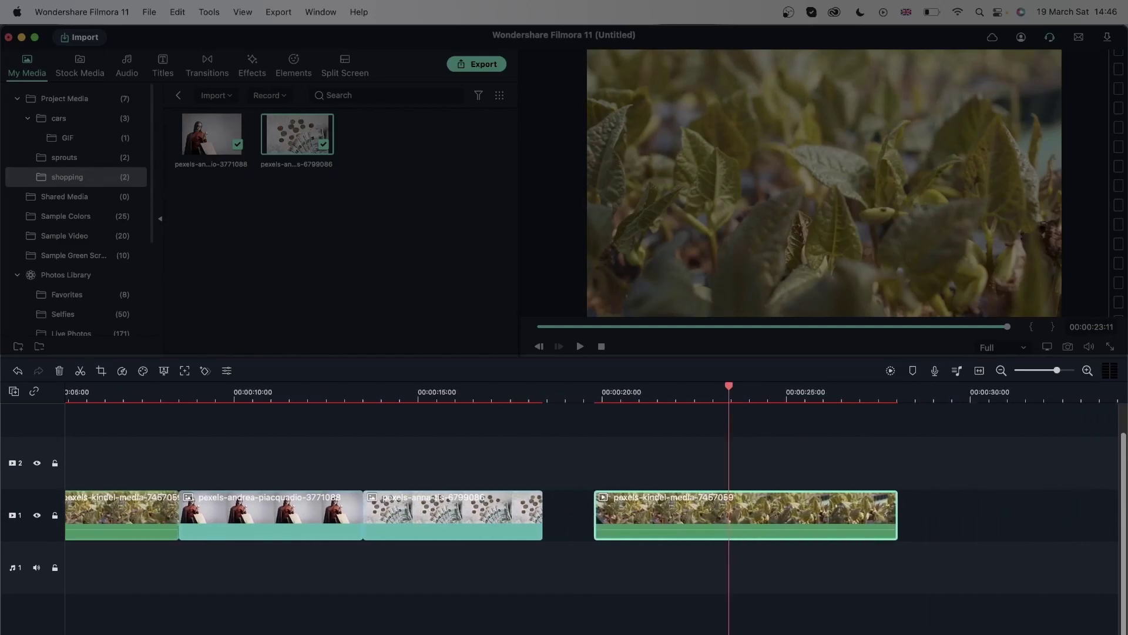
{"action": "left_click_drag", "start_coordinate": [637, 511], "coordinate": [794, 520]}
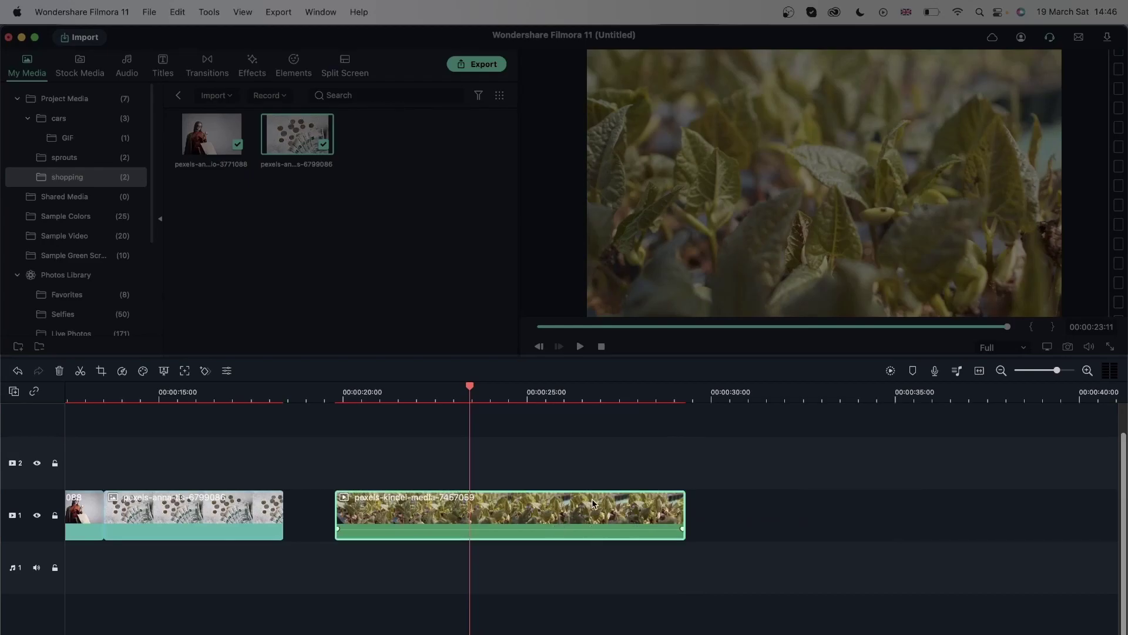
{"action": "key", "text": "Delete"}
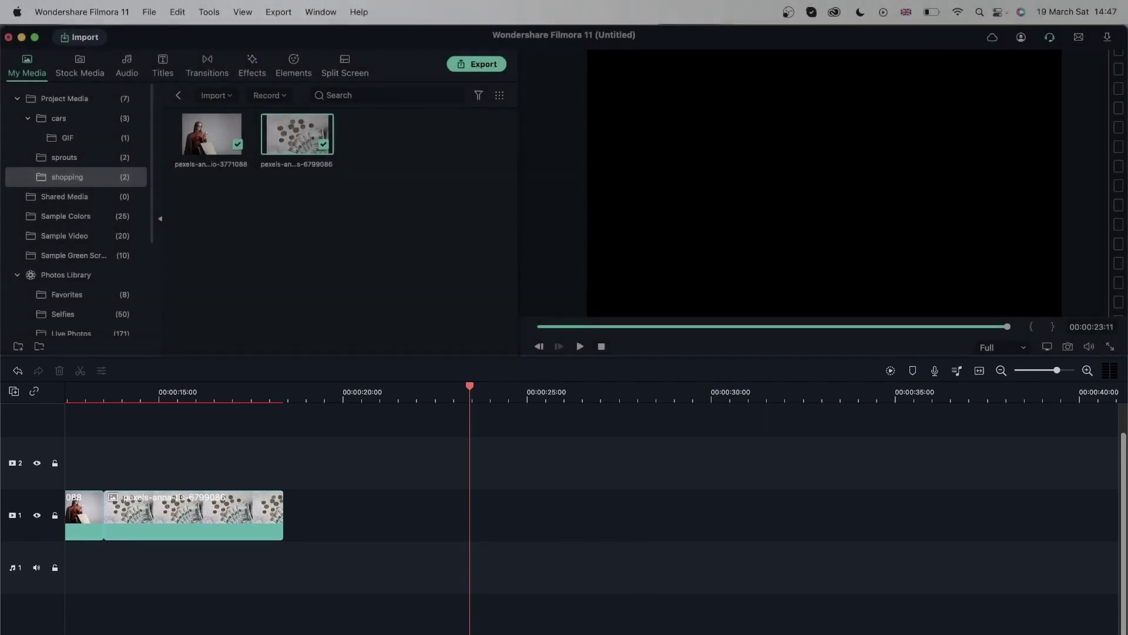
{"action": "scroll", "coordinate": [502, 519], "scroll_direction": "left", "scroll_amount": 5}
{"action": "left_click", "coordinate": [325, 392]}
{"action": "key", "text": "space"}
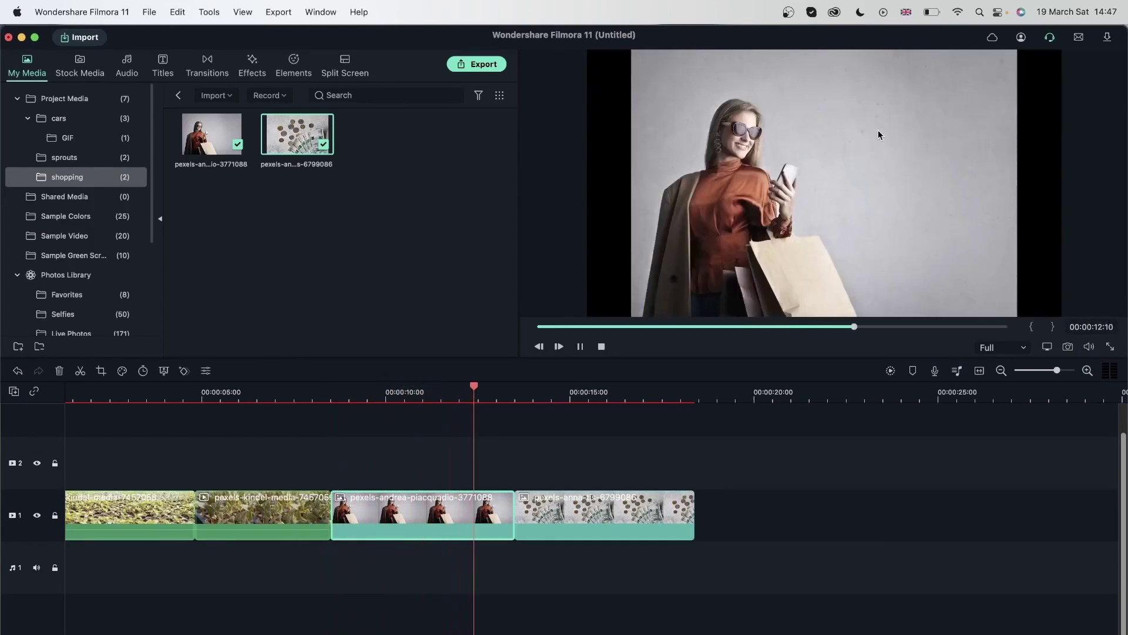
Shorten the coins image to about 3 seconds so track 1 ends near 00:00:16
{"action": "key", "text": "space"}
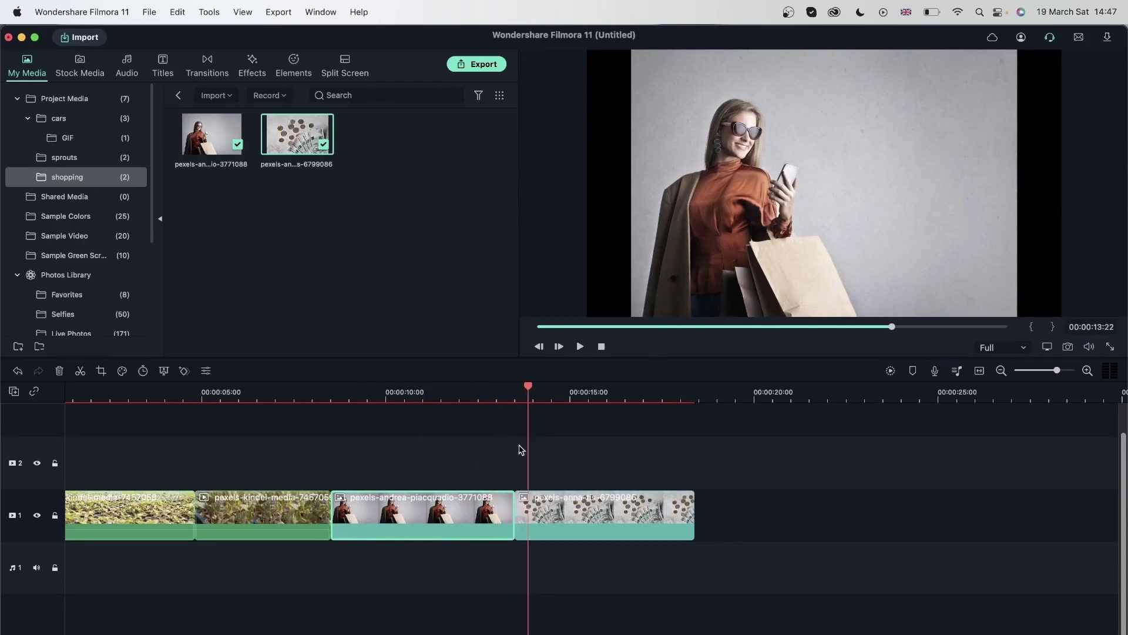
{"action": "left_click_drag", "start_coordinate": [617, 584], "coordinate": [443, 509]}
{"action": "left_click", "coordinate": [410, 572]}
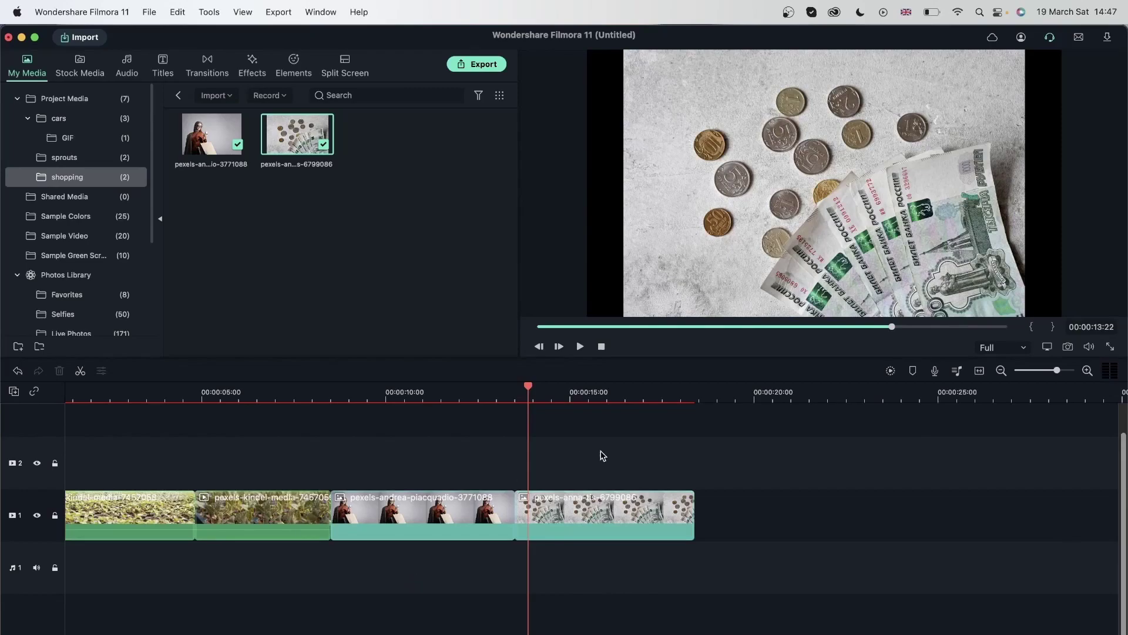
{"action": "left_click", "coordinate": [608, 507]}
{"action": "left_click_drag", "start_coordinate": [693, 514], "coordinate": [626, 517]}
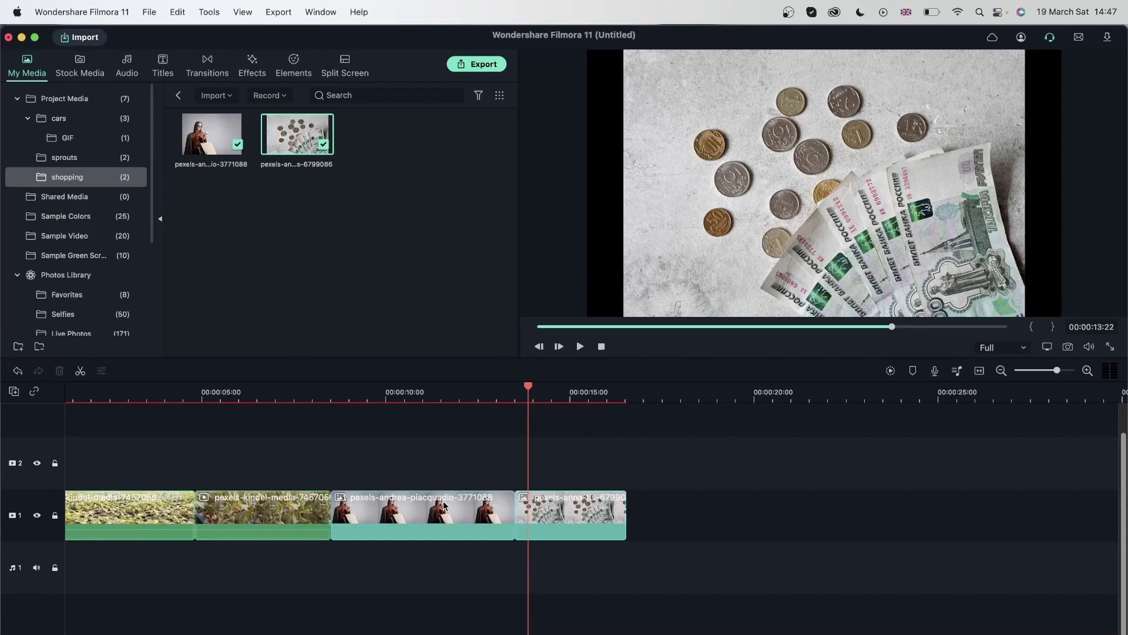
{"action": "left_click", "coordinate": [422, 517]}
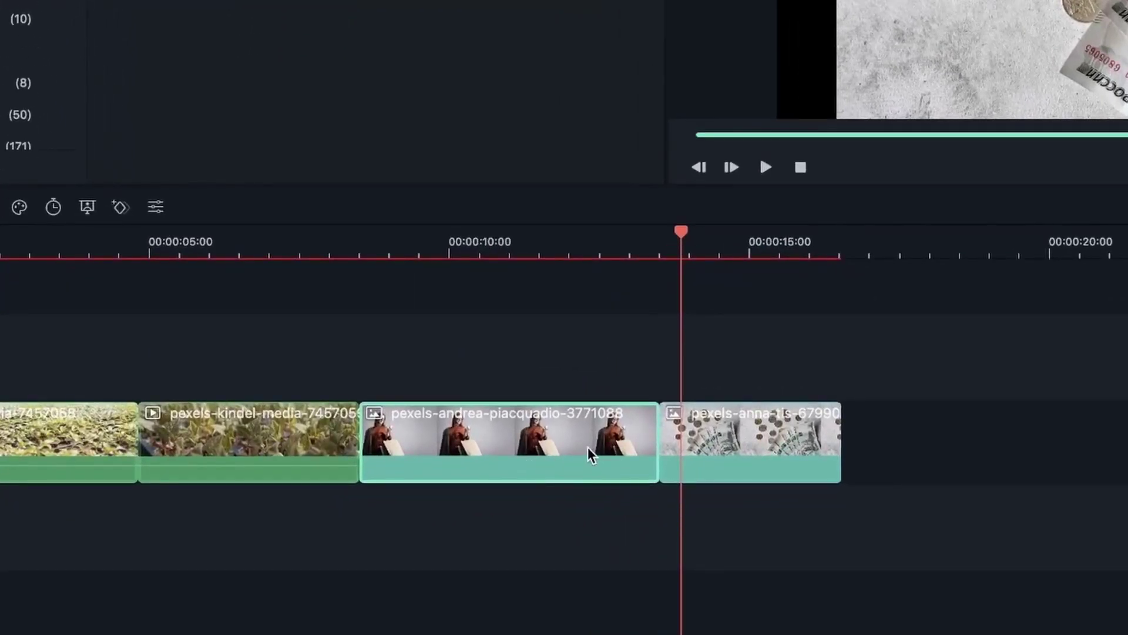
Set the shopping-woman clip's duration to 2 seconds, then undo the change
{"action": "left_click", "coordinate": [54, 208]}
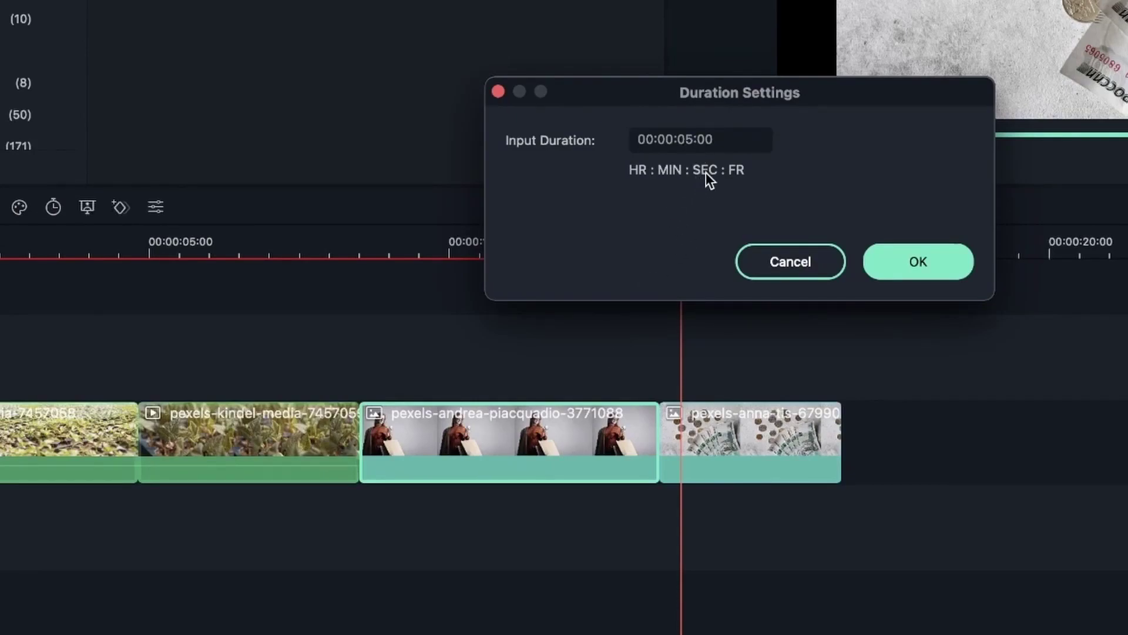
{"action": "left_click", "coordinate": [692, 139]}
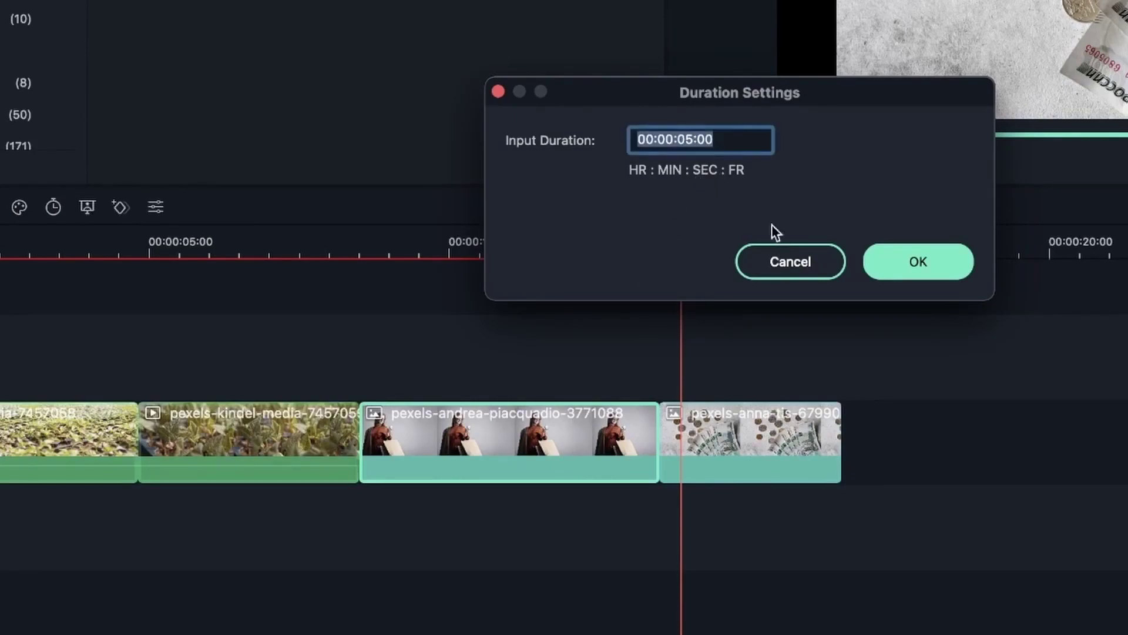
{"action": "left_click", "coordinate": [750, 139]}
{"action": "left_click", "coordinate": [695, 139]}
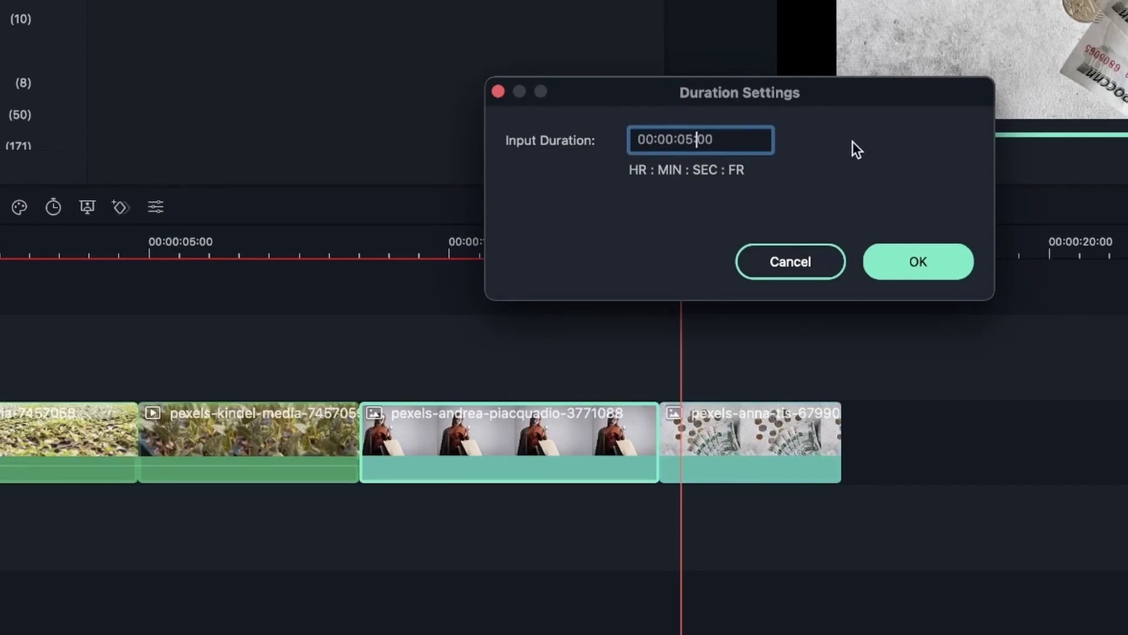
{"action": "key", "text": "BackSpace"}
{"action": "type", "text": "2"}
{"action": "left_click", "coordinate": [938, 261]}
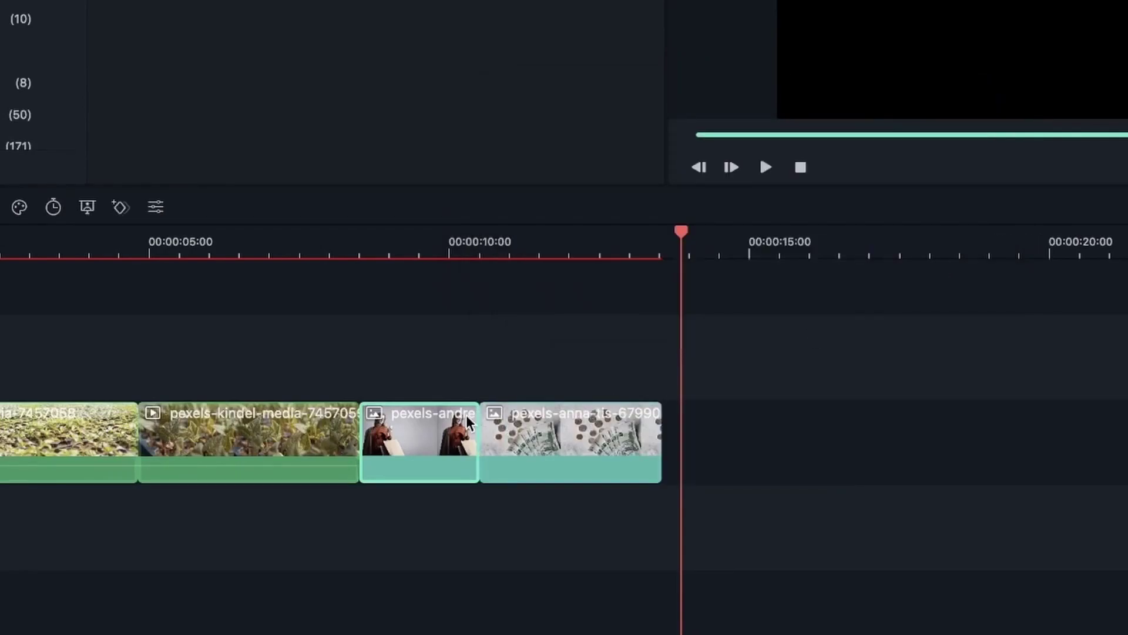
{"action": "key", "text": "ctrl+z"}
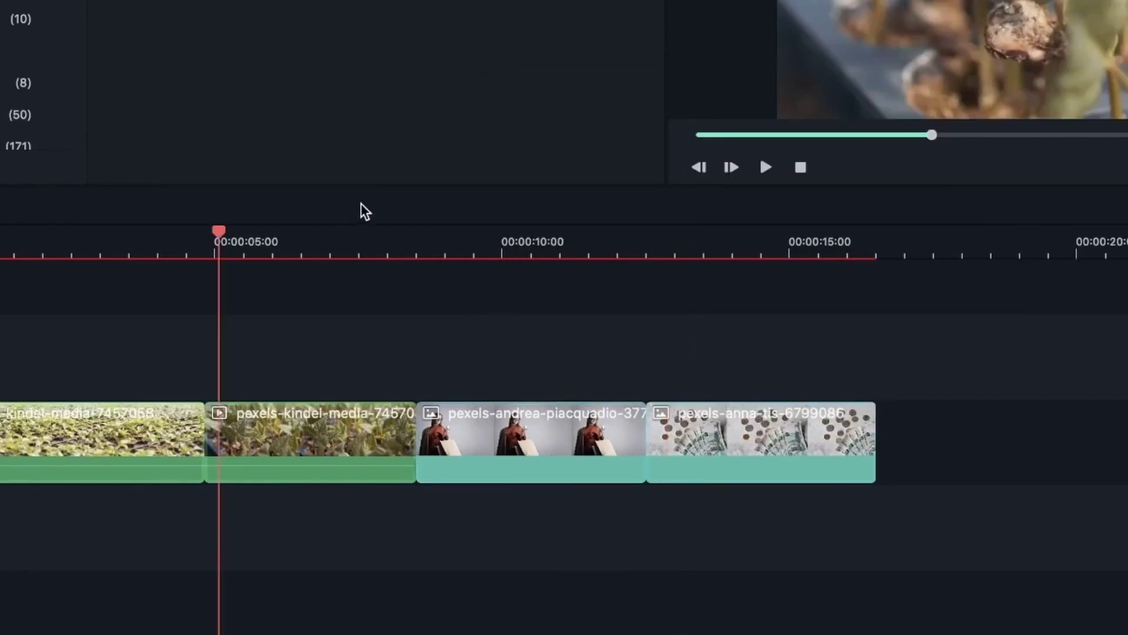
{"action": "left_click", "coordinate": [375, 235]}
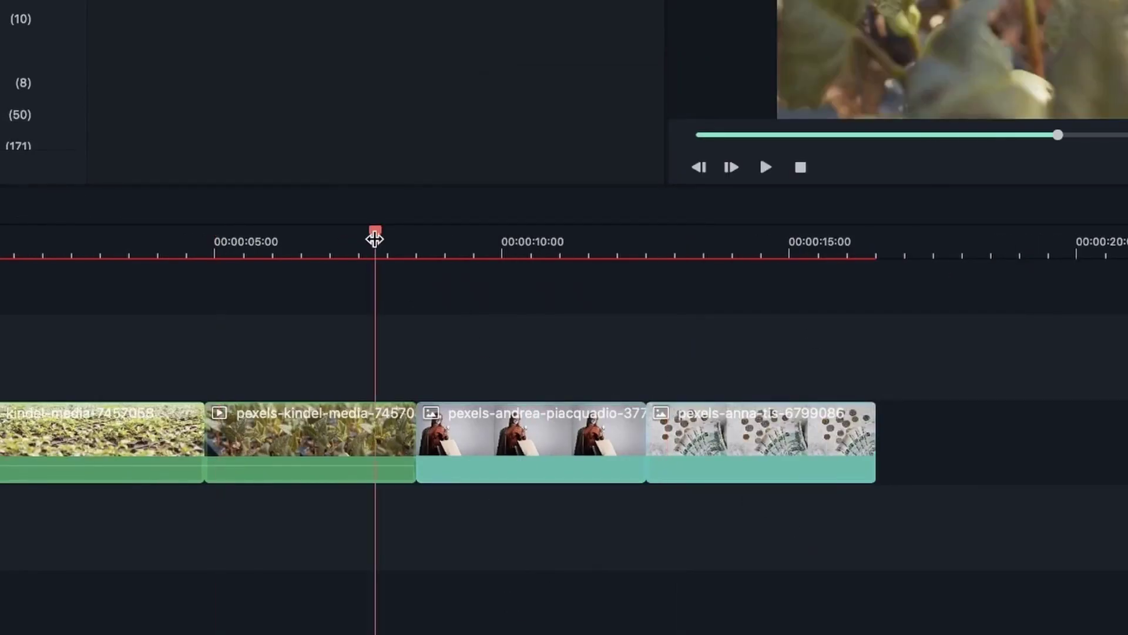
{"action": "left_click_drag", "start_coordinate": [379, 239], "coordinate": [641, 302]}
Set both the shopping-bag and coins image clips to a 00:00:02:00 duration
{"action": "left_click_drag", "start_coordinate": [1117, 570], "coordinate": [584, 346]}
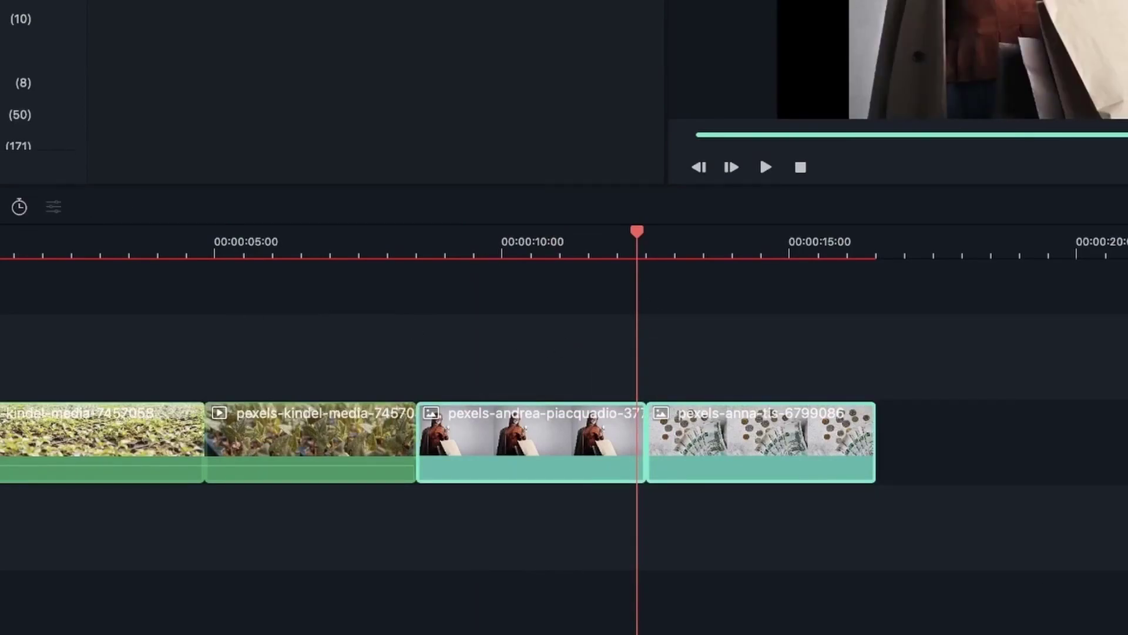
{"action": "left_click", "coordinate": [21, 206]}
{"action": "left_click", "coordinate": [691, 131]}
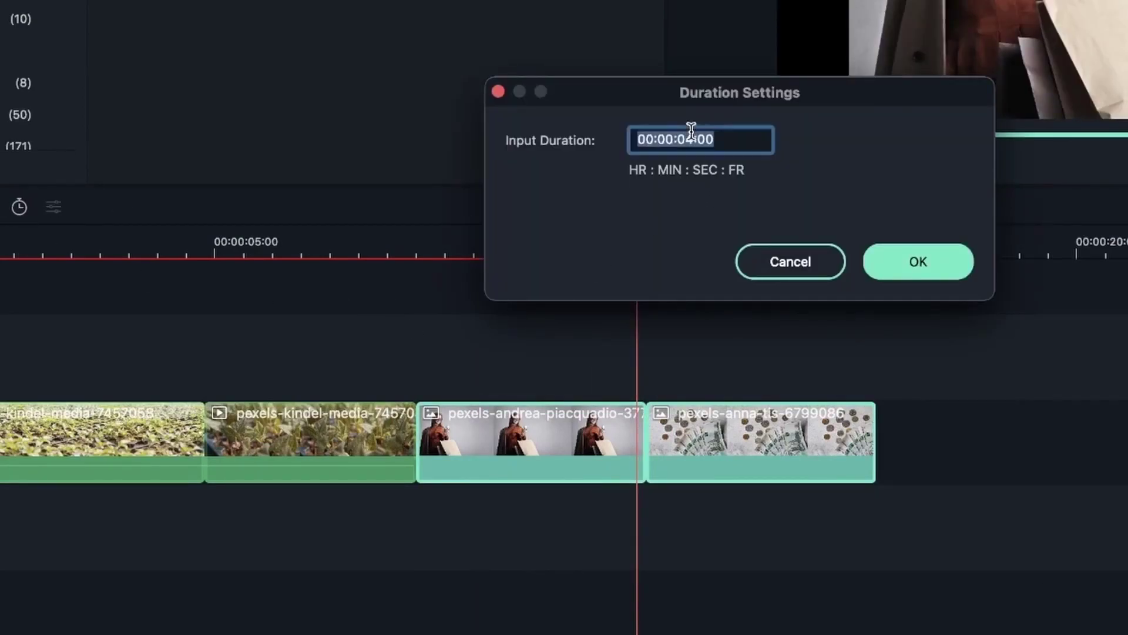
{"action": "left_click", "coordinate": [686, 139]}
{"action": "key", "text": "BackSpace"}
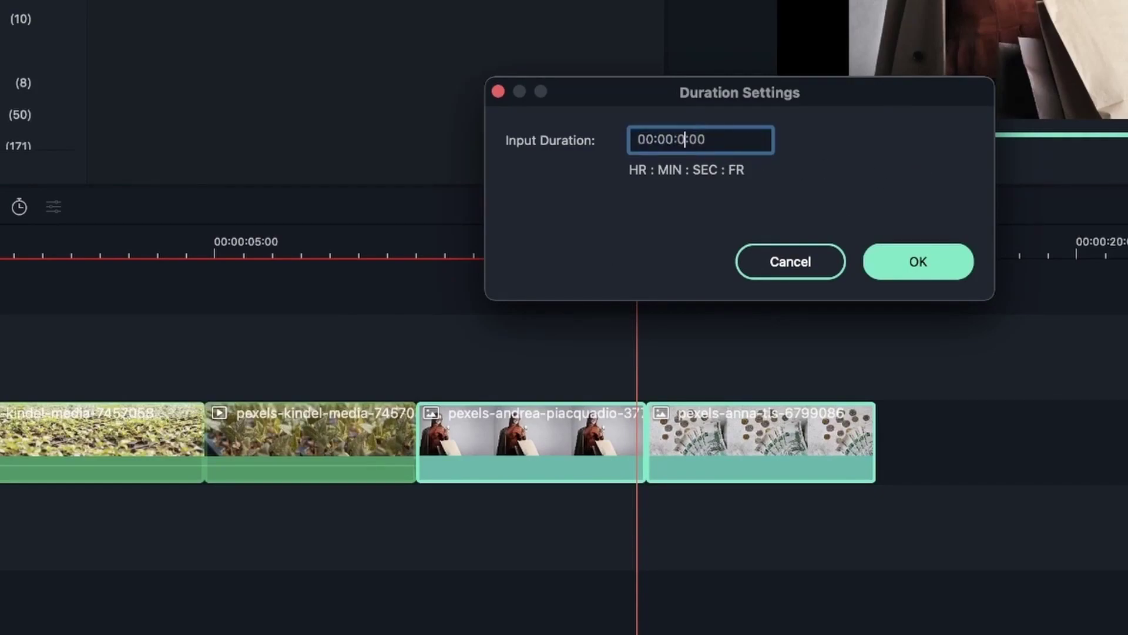
{"action": "type", "text": "2"}
{"action": "left_click", "coordinate": [945, 262]}
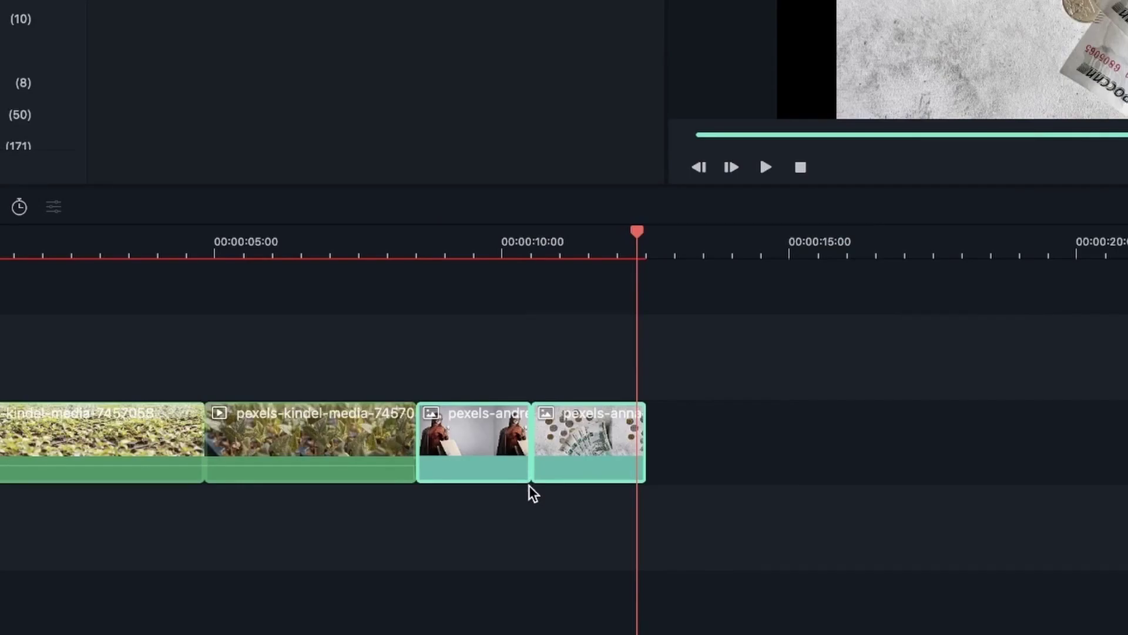
{"action": "left_click", "coordinate": [461, 509]}
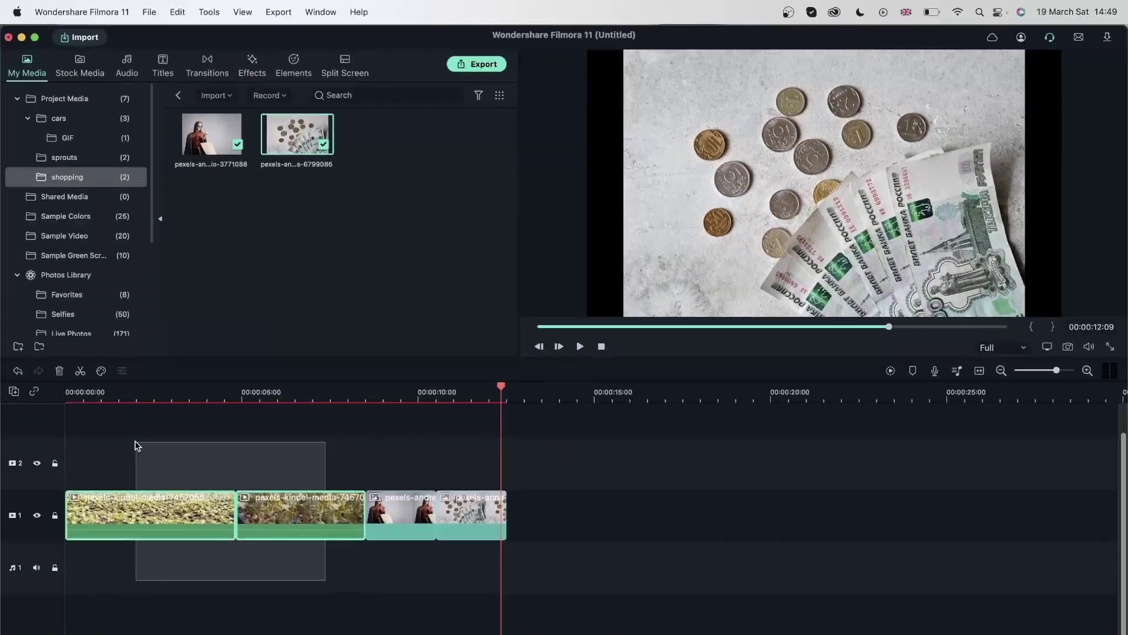
Trim the end of the first sprouts clip on track 1 slightly shorter
{"action": "left_click", "coordinate": [227, 577]}
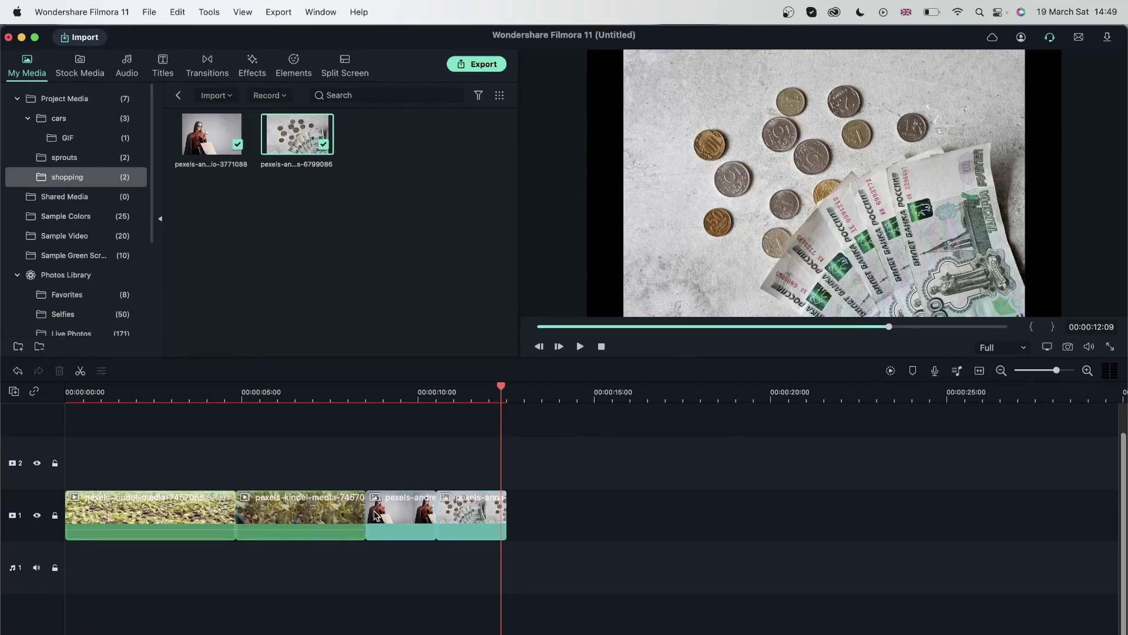
{"action": "left_click", "coordinate": [482, 389]}
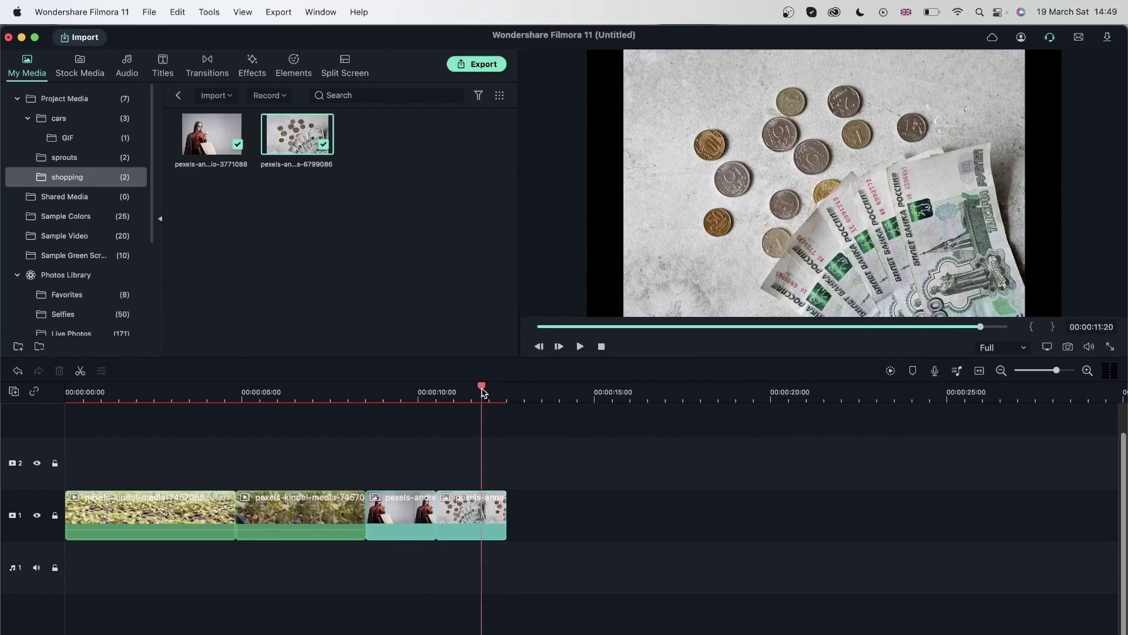
{"action": "left_click", "coordinate": [481, 525]}
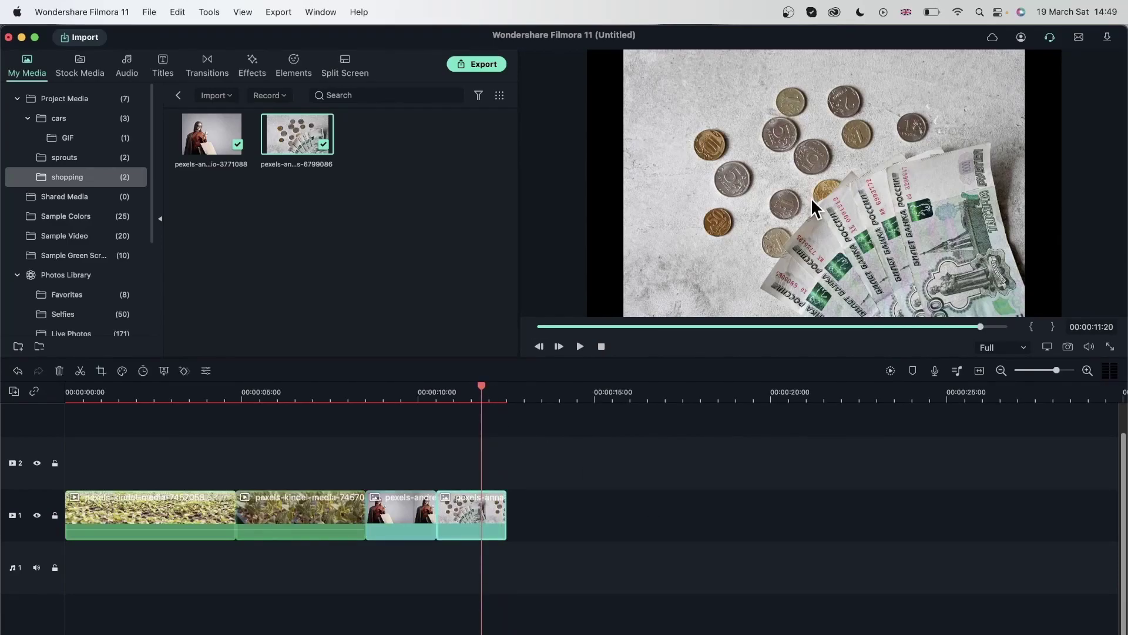
{"action": "left_click", "coordinate": [288, 408]}
{"action": "left_click_drag", "start_coordinate": [292, 388], "coordinate": [372, 400]}
{"action": "left_click_drag", "start_coordinate": [323, 410], "coordinate": [281, 419]}
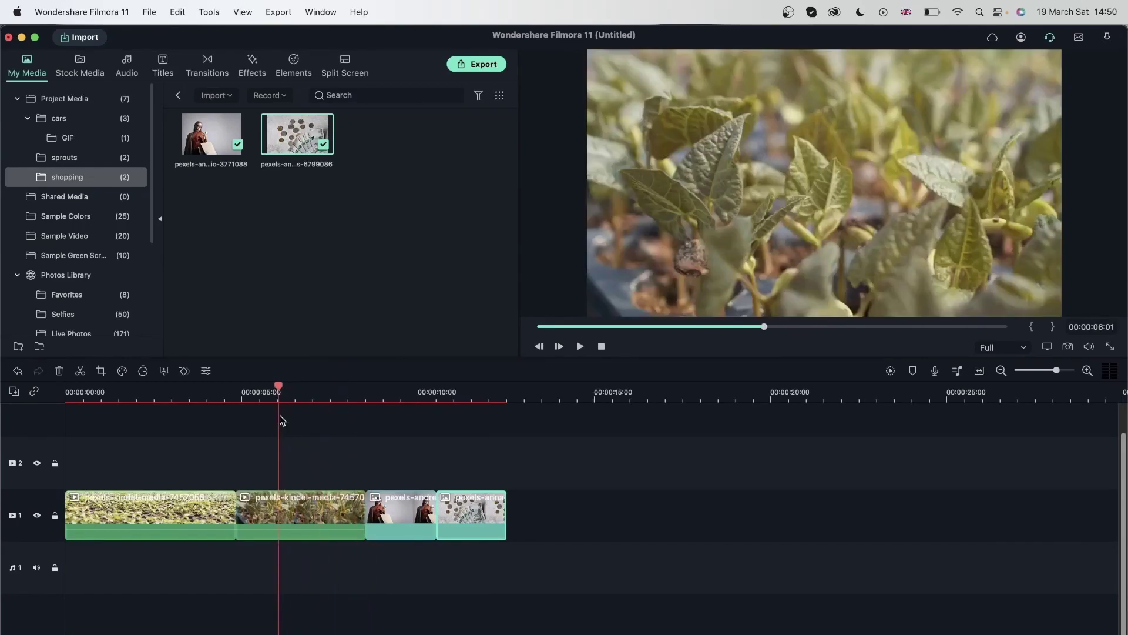
{"action": "left_click", "coordinate": [233, 510]}
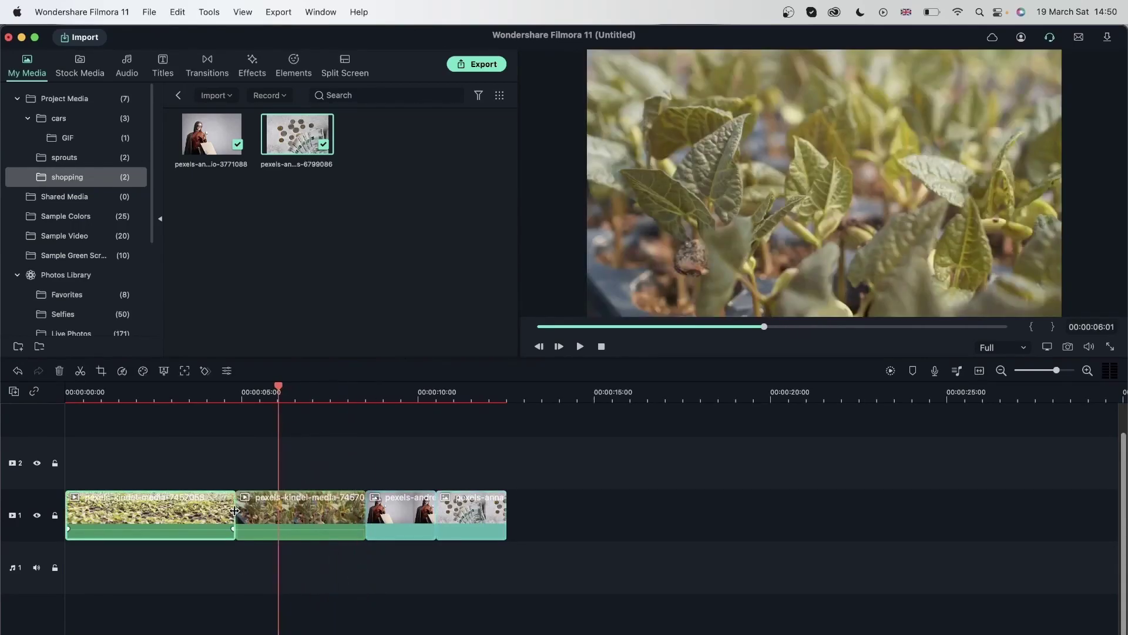
{"action": "mouse_move", "coordinate": [234, 510]}
{"action": "left_mouse_down"}
{"action": "mouse_move", "coordinate": [101, 510]}
{"action": "mouse_move", "coordinate": [279, 511]}
{"action": "mouse_move", "coordinate": [127, 509]}
{"action": "mouse_move", "coordinate": [220, 509]}
{"action": "left_mouse_up"}
{"action": "left_click", "coordinate": [152, 559]}
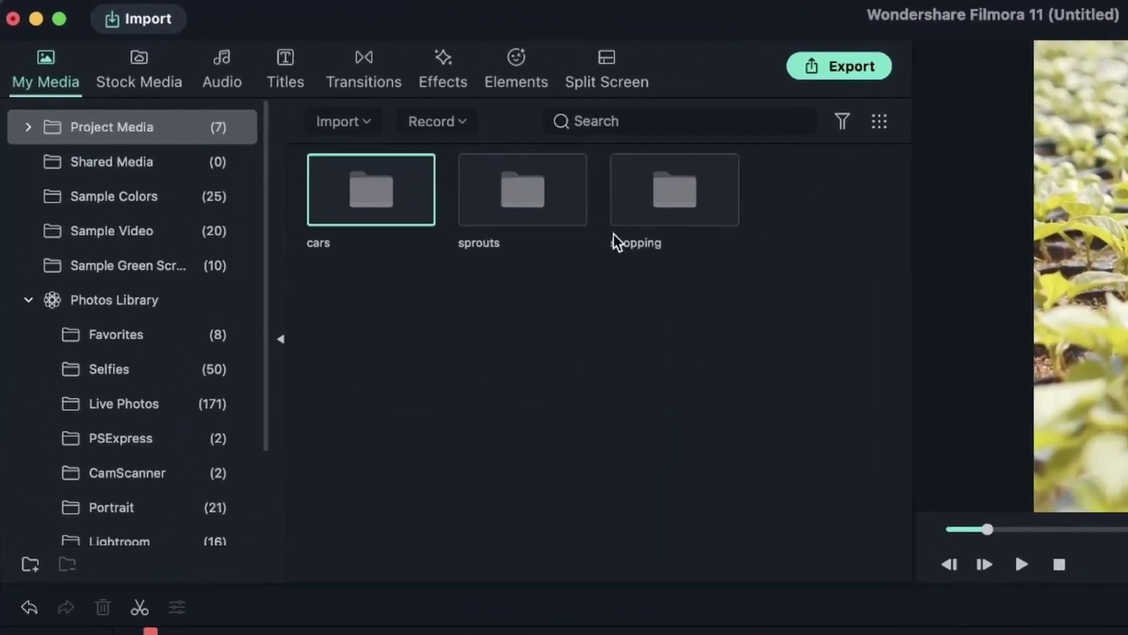
Place the christmas GIF from Project Media > cars > GIF at the end of track 1
{"action": "left_click", "coordinate": [31, 126]}
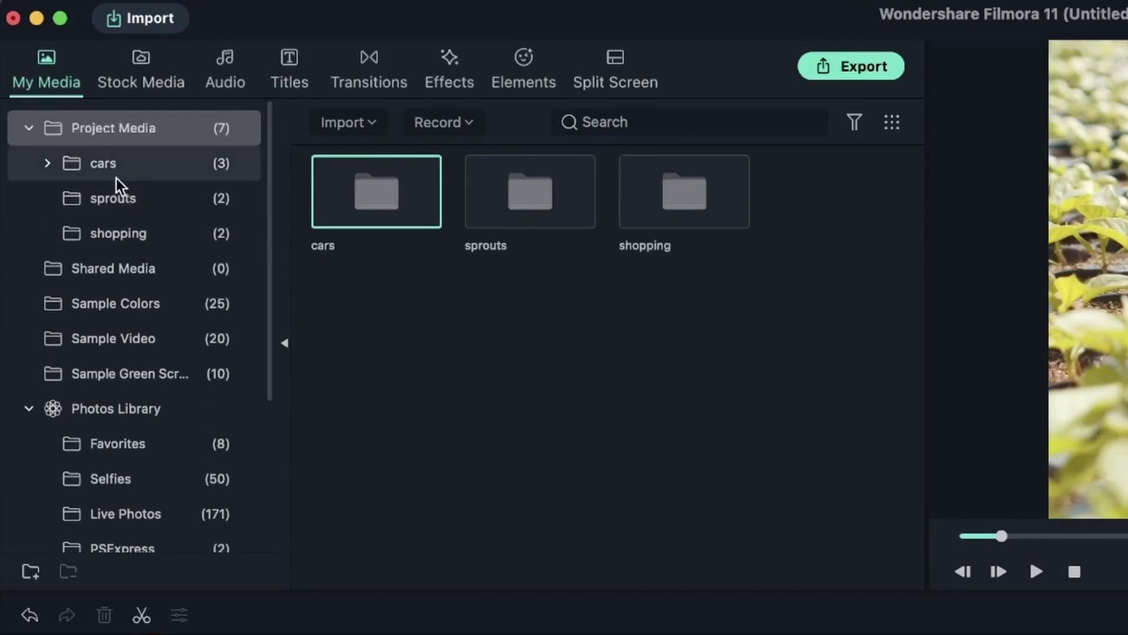
{"action": "left_click", "coordinate": [109, 183]}
{"action": "left_click", "coordinate": [35, 164]}
{"action": "double_click", "coordinate": [409, 213]}
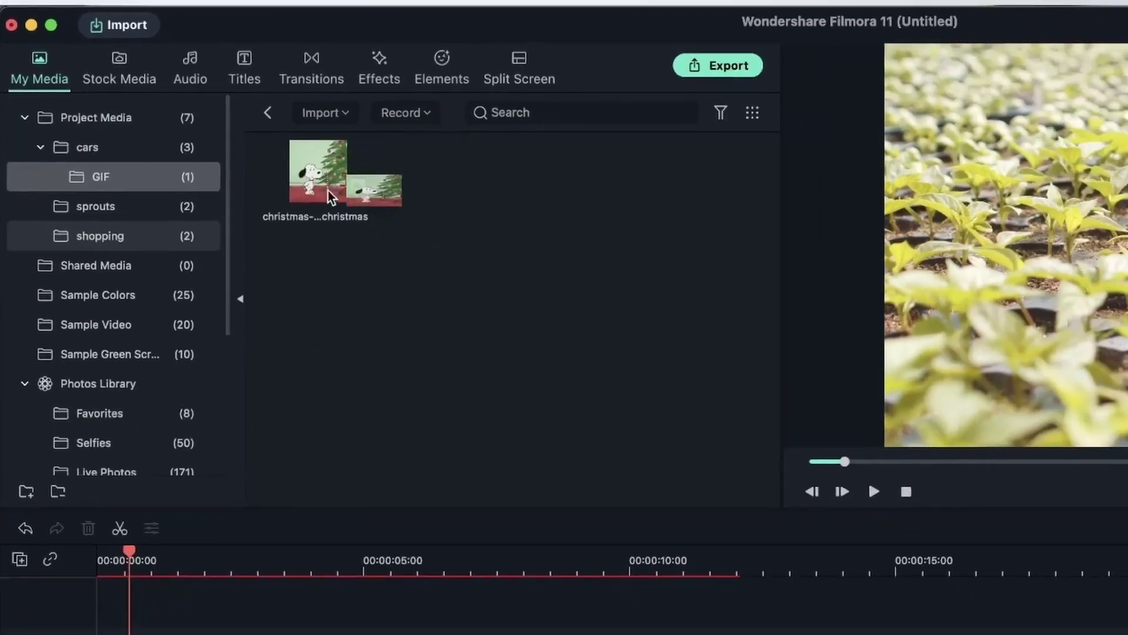
{"action": "left_click_drag", "start_coordinate": [328, 190], "coordinate": [784, 634]}
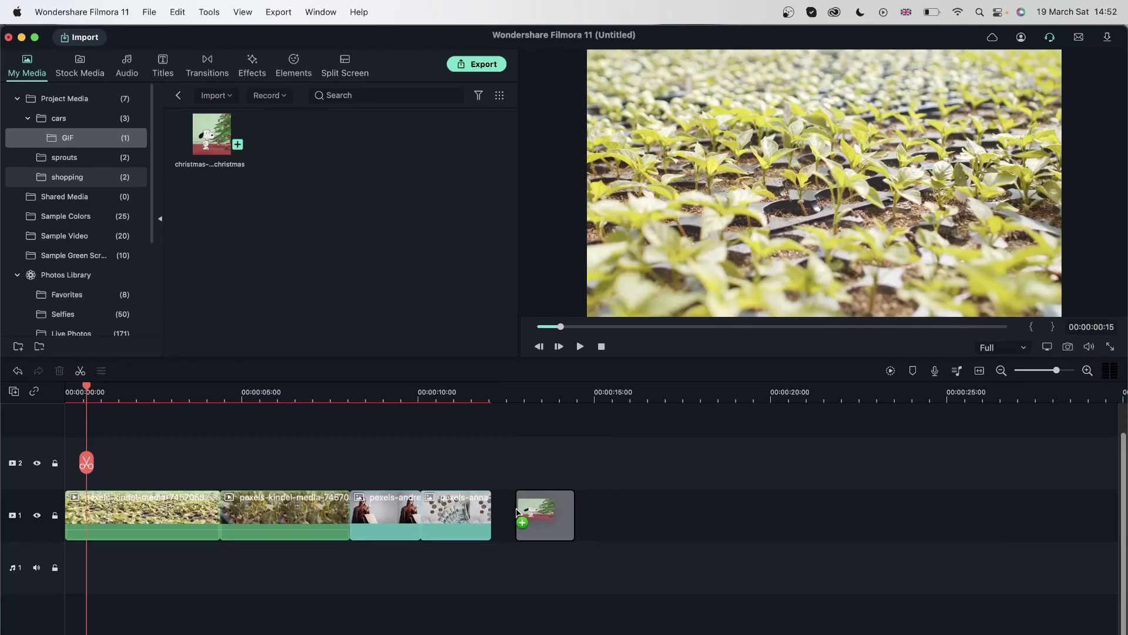
{"action": "left_click_drag", "start_coordinate": [510, 513], "coordinate": [510, 513]}
Trim the christmas GIF to end near 00:00:13:12 and play it back
{"action": "left_click", "coordinate": [509, 389]}
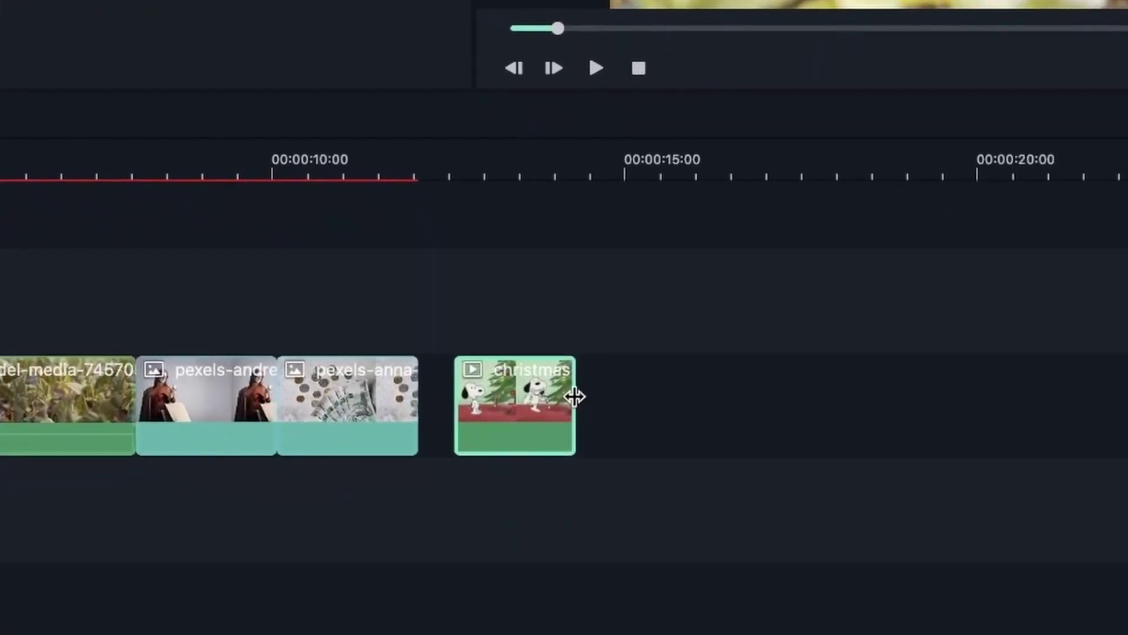
{"action": "left_click_drag", "start_coordinate": [575, 397], "coordinate": [515, 396]}
{"action": "left_click", "coordinate": [451, 172]}
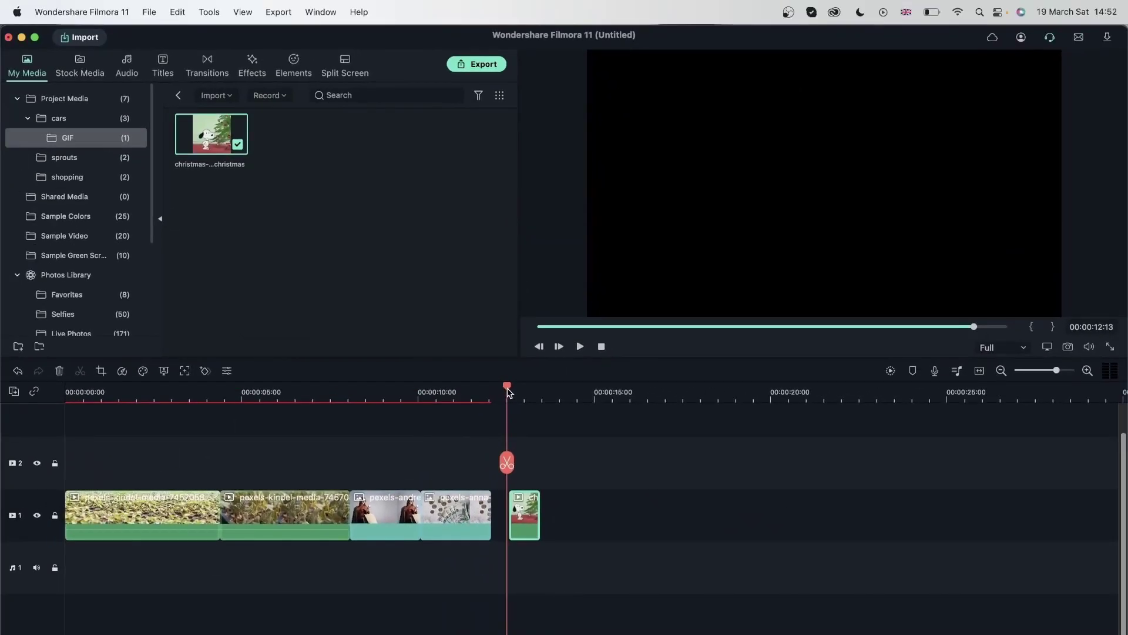
{"action": "key", "text": "space"}
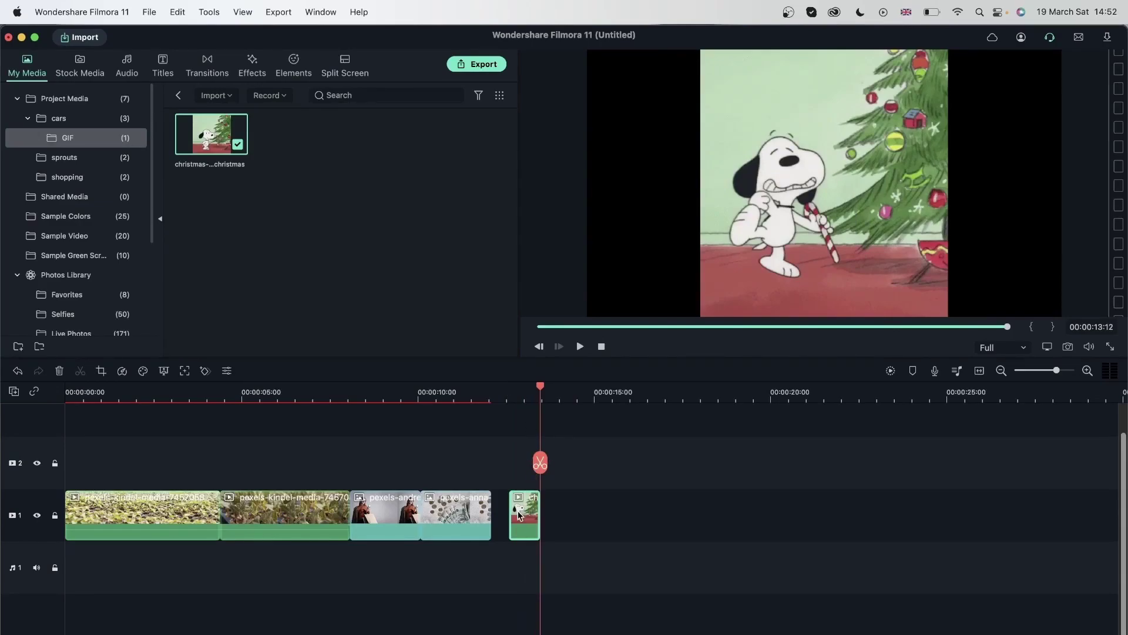
Extend the christmas GIF clip's end as far as it will go
{"action": "left_click_drag", "start_coordinate": [535, 509], "coordinate": [569, 509]}
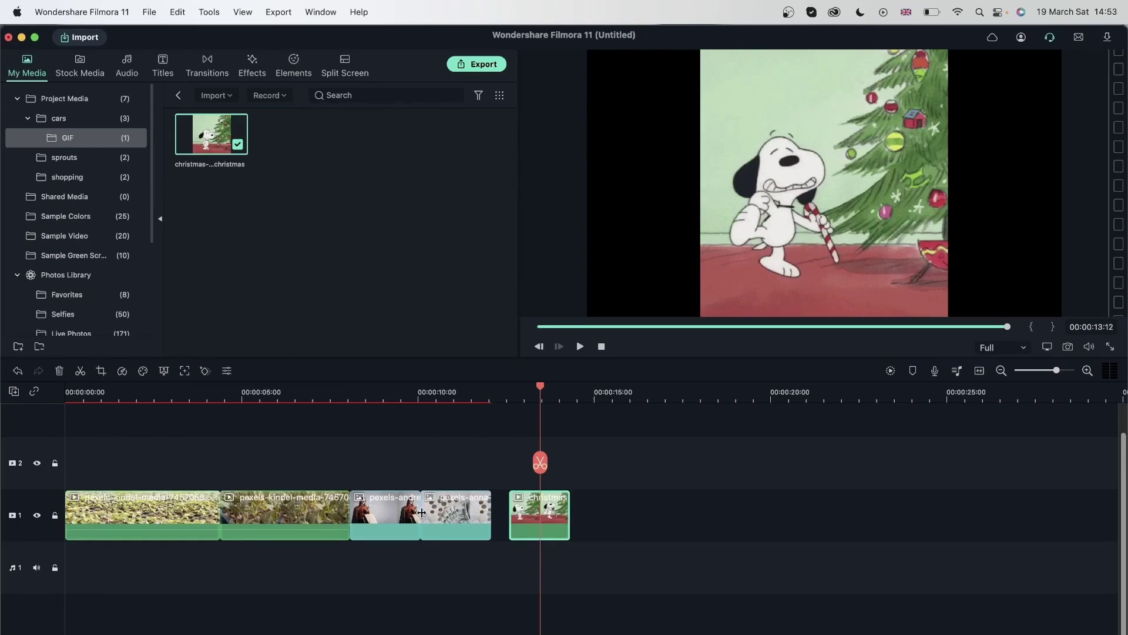
{"action": "left_click_drag", "start_coordinate": [568, 510], "coordinate": [693, 509]}
{"action": "mouse_move", "coordinate": [570, 520]}
{"action": "left_mouse_down"}
{"action": "mouse_move", "coordinate": [753, 506]}
{"action": "mouse_move", "coordinate": [567, 523]}
{"action": "mouse_move", "coordinate": [595, 514]}
{"action": "mouse_move", "coordinate": [599, 534]}
{"action": "mouse_move", "coordinate": [526, 520]}
{"action": "mouse_move", "coordinate": [573, 512]}
{"action": "left_mouse_up"}
Close the gap so the christmas GIF directly follows the coins image
{"action": "left_click", "coordinate": [694, 542]}
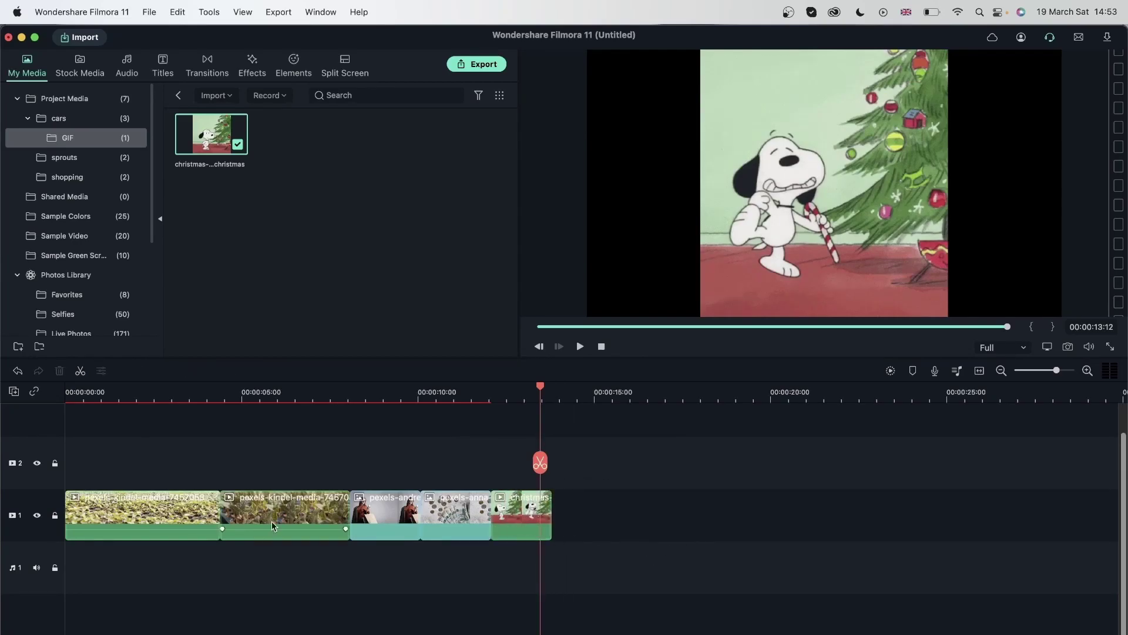
{"action": "left_click", "coordinate": [47, 480]}
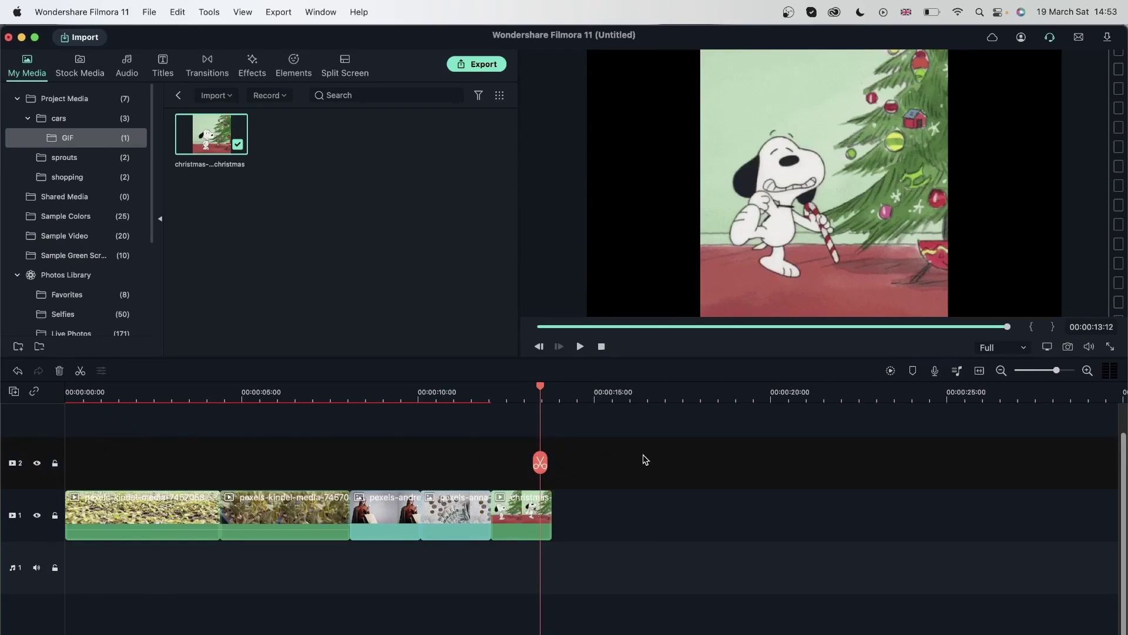
{"action": "left_click", "coordinate": [337, 391]}
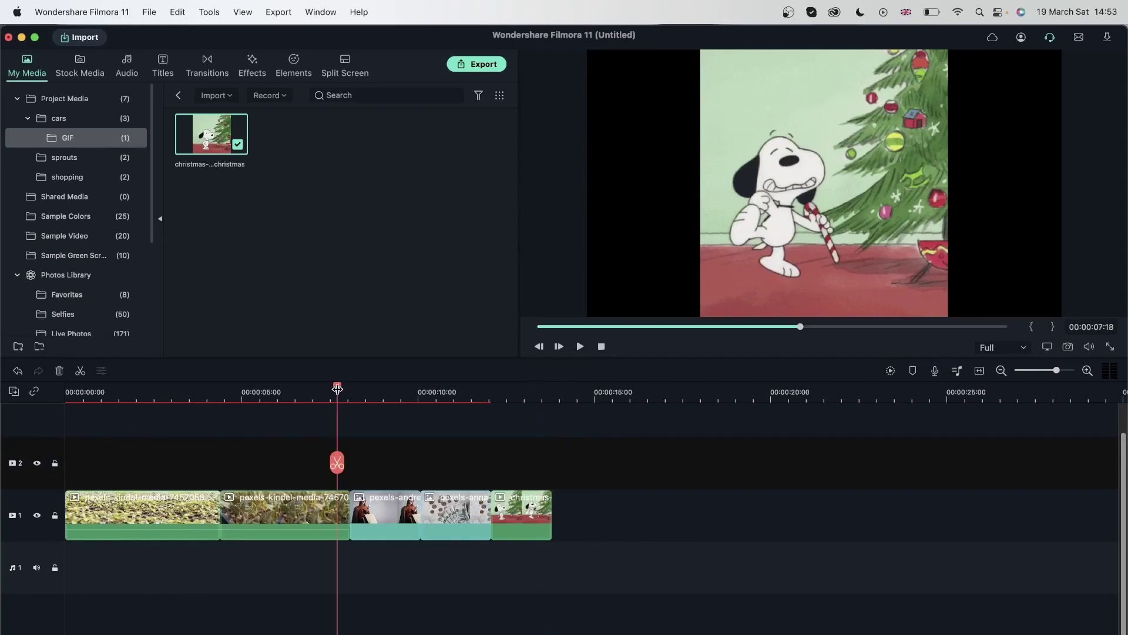
{"action": "left_click_drag", "start_coordinate": [337, 391], "coordinate": [120, 485]}
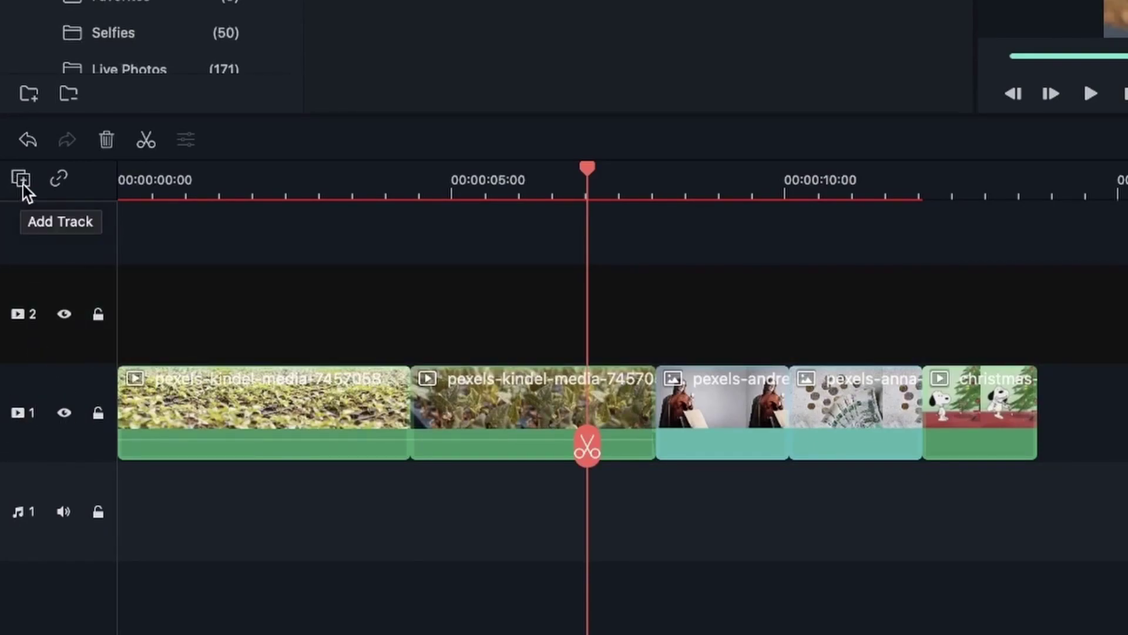
Add a new video track, set the playhead near the timeline start, and browse the Giphy GIF library
{"action": "left_click", "coordinate": [23, 183]}
{"action": "left_click", "coordinate": [155, 185]}
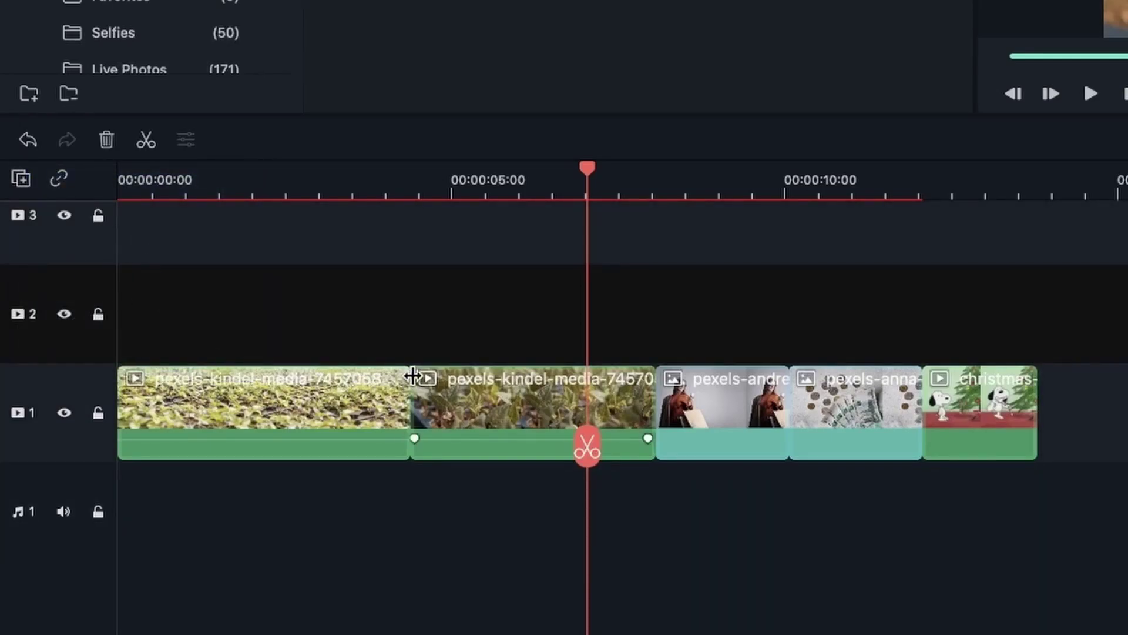
{"action": "scroll", "coordinate": [411, 372], "scroll_direction": "up", "scroll_amount": 5}
{"action": "scroll", "coordinate": [249, 396], "scroll_direction": "down", "scroll_amount": 3}
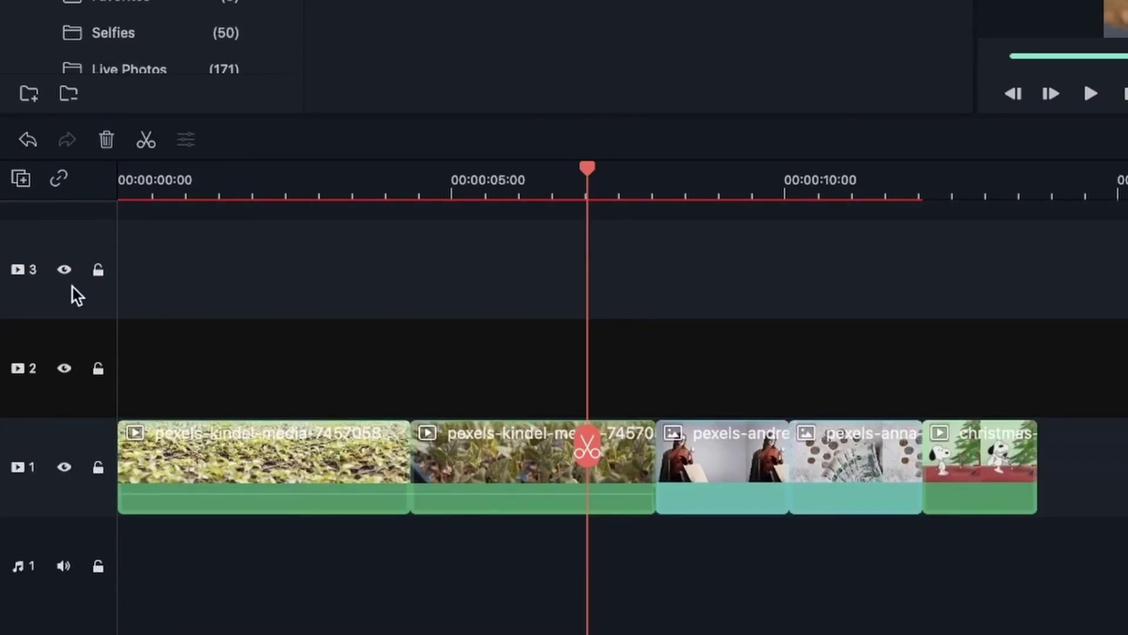
{"action": "left_click_drag", "start_coordinate": [201, 176], "coordinate": [209, 259]}
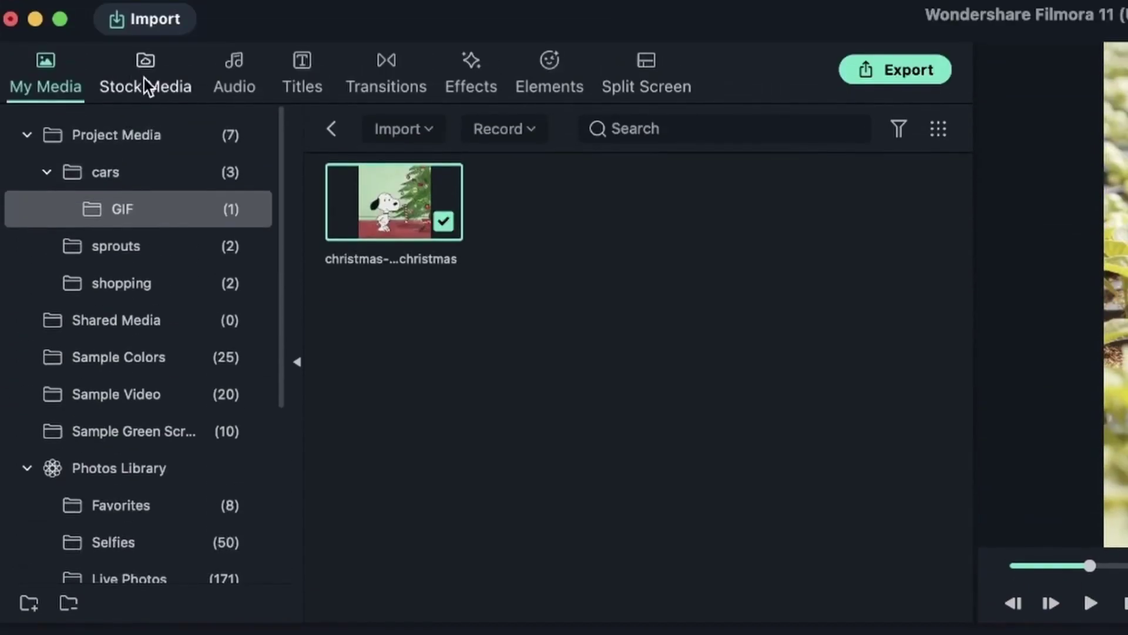
{"action": "left_click", "coordinate": [145, 82]}
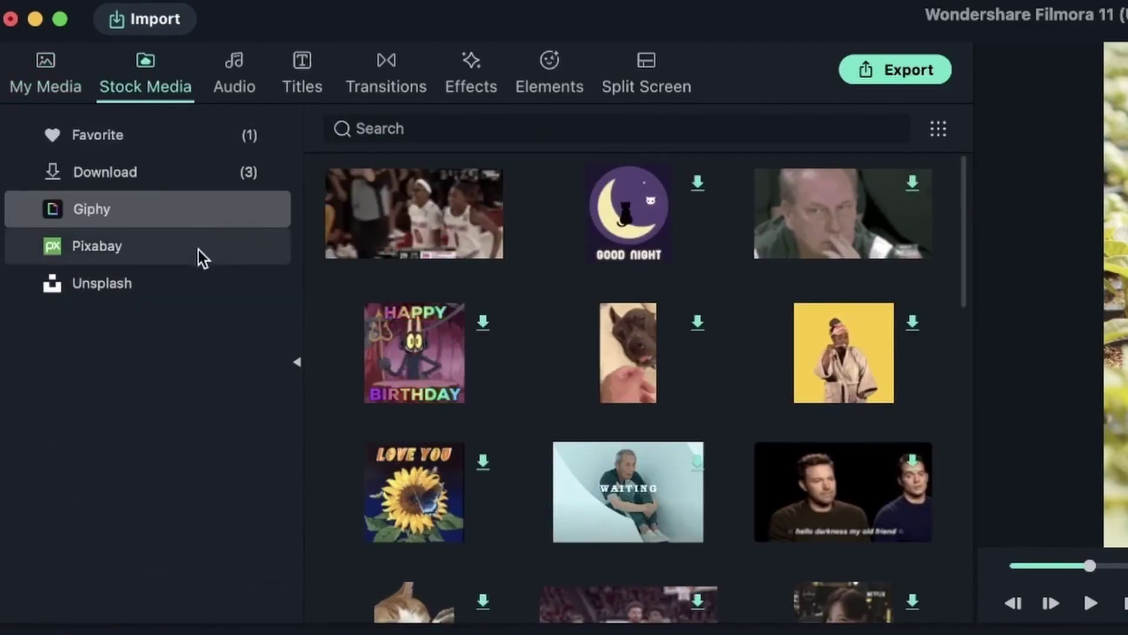
Search the Giphy GIFs for 'sprout' and download the potted-sprout GIF
{"action": "scroll", "coordinate": [617, 300], "scroll_direction": "down", "scroll_amount": 10}
{"action": "left_click", "coordinate": [491, 131]}
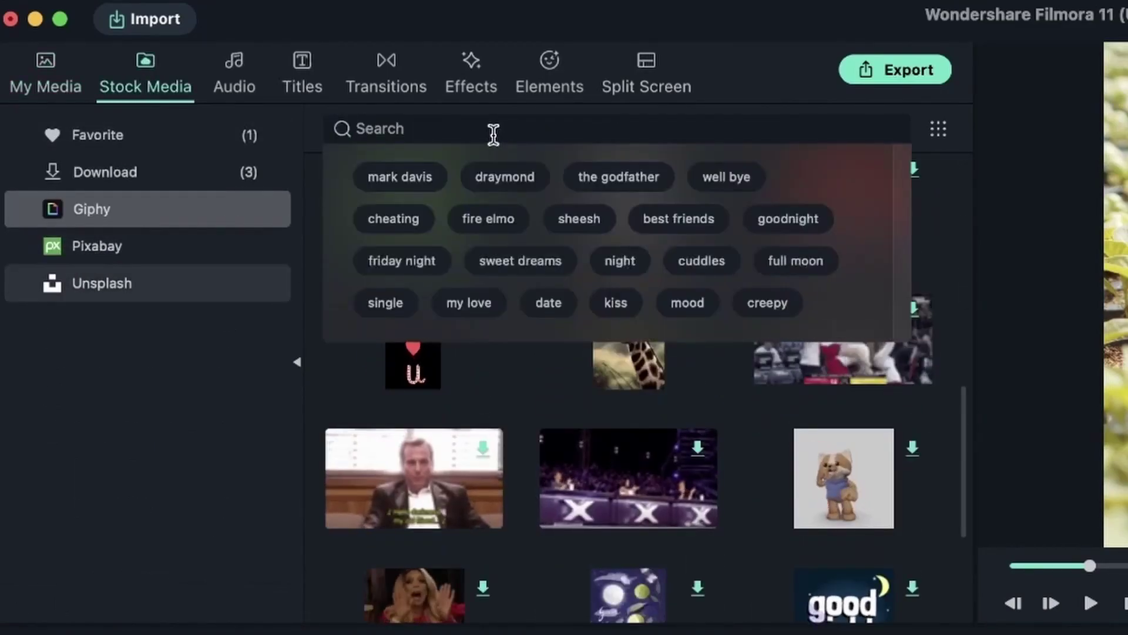
{"action": "type", "text": "sprout"}
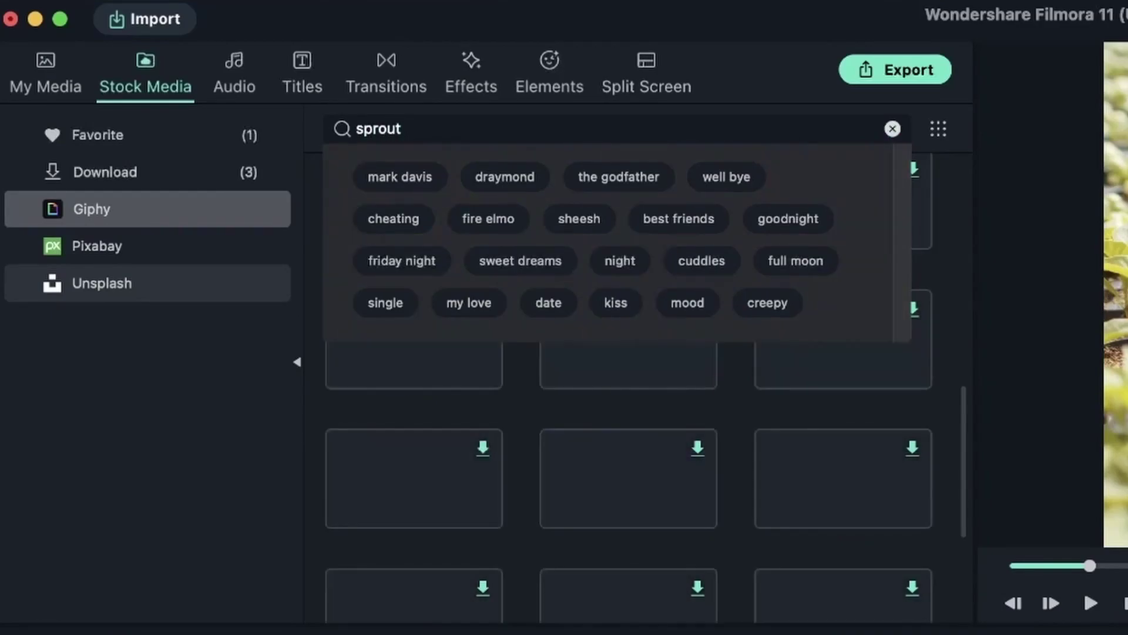
{"action": "key", "text": "Return"}
{"action": "scroll", "coordinate": [770, 512], "scroll_direction": "up", "scroll_amount": 10}
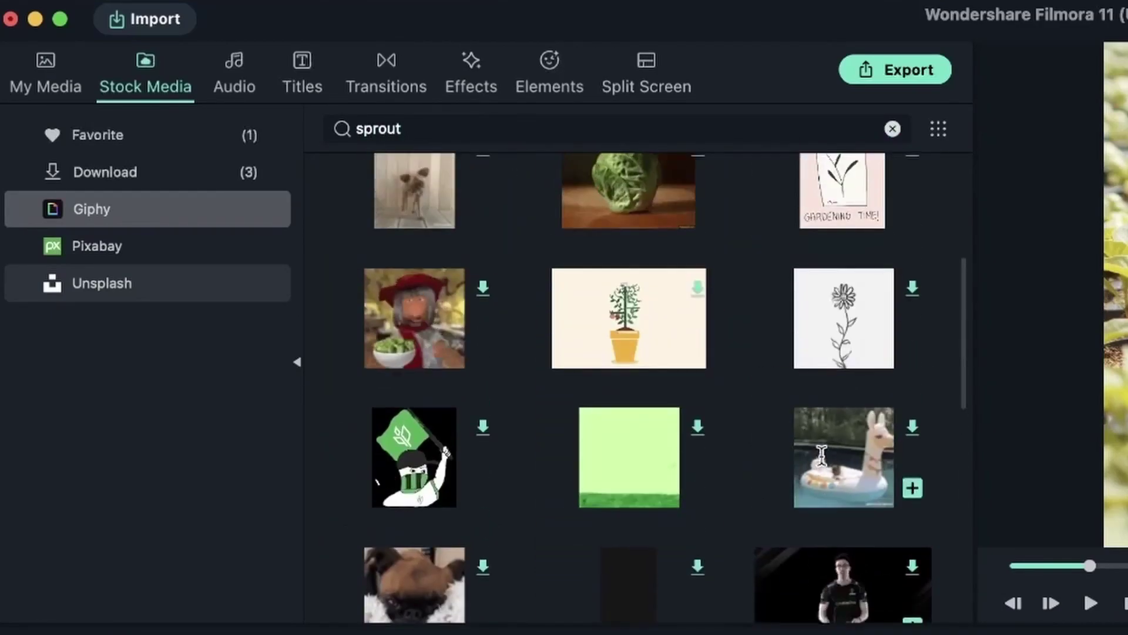
{"action": "left_click", "coordinate": [480, 323]}
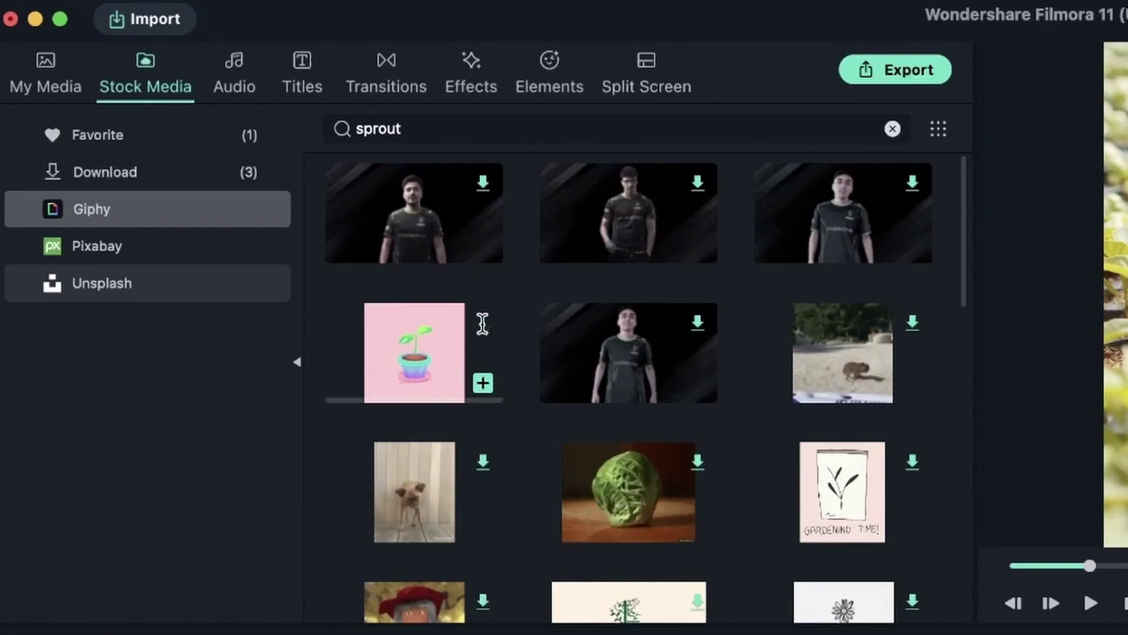
Place the 'plant grow' GIF at the start of track 2 and open its settings
{"action": "left_click_drag", "start_coordinate": [417, 356], "coordinate": [131, 634]}
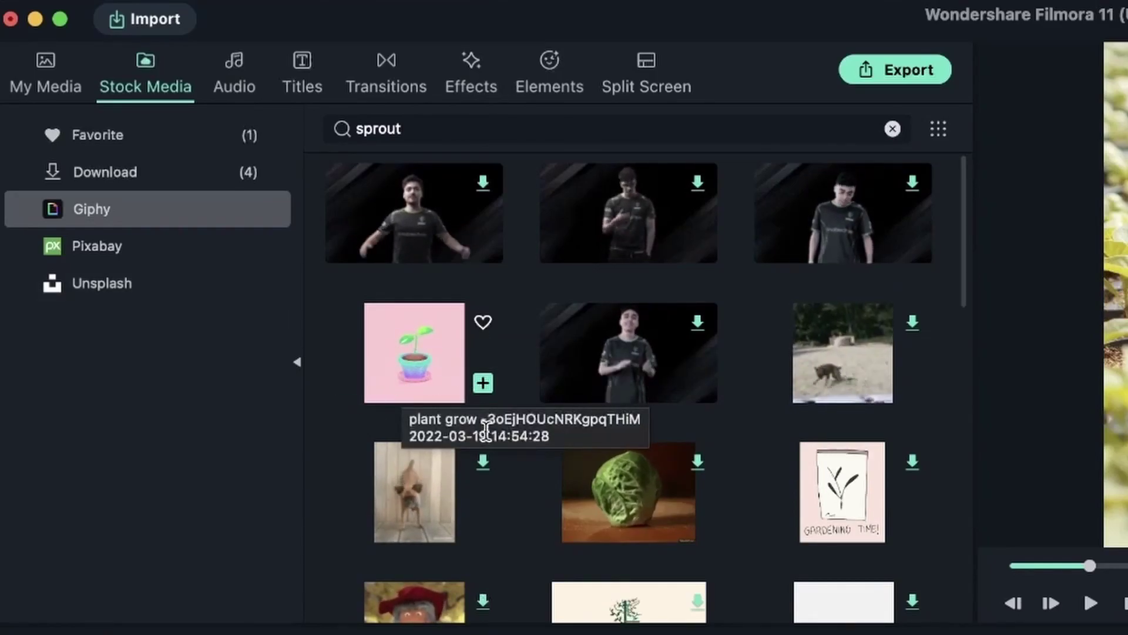
{"action": "left_click_drag", "start_coordinate": [73, 485], "coordinate": [71, 487]}
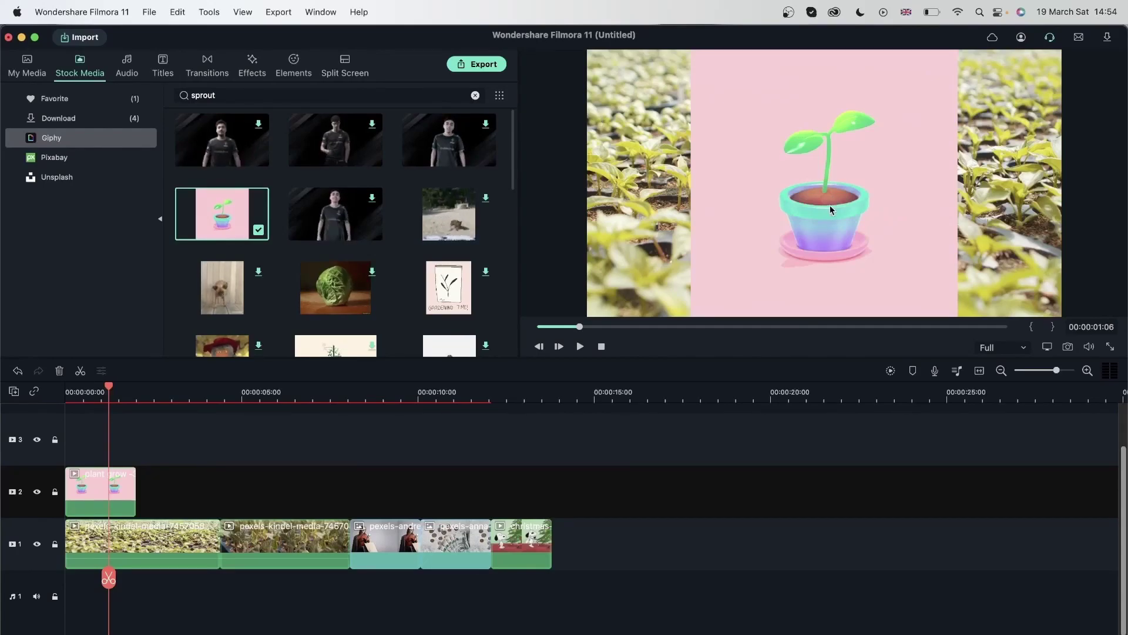
{"action": "double_click", "coordinate": [815, 173]}
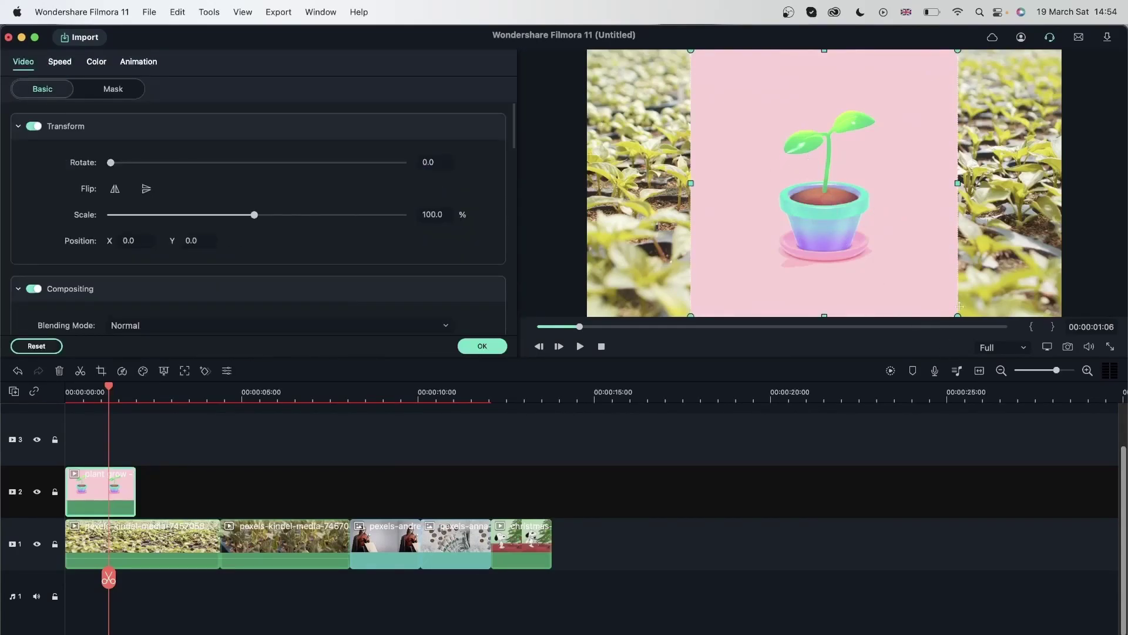
Shrink the sprout overlay to about 25.8% and move it to the frame's top-right
{"action": "left_click_drag", "start_coordinate": [958, 316], "coordinate": [760, 118]}
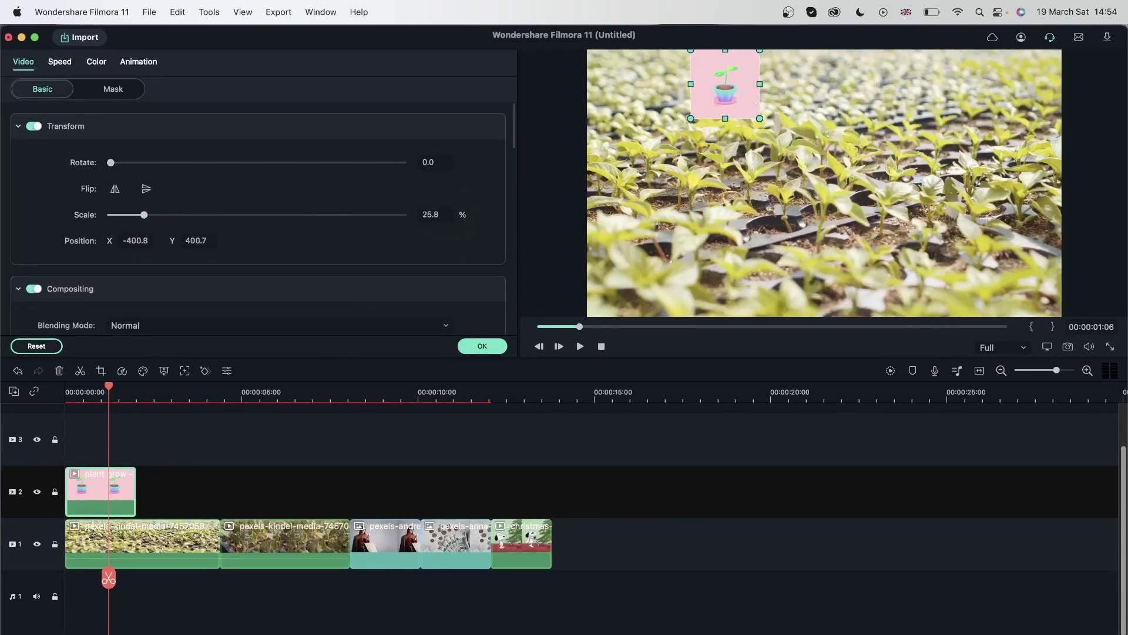
{"action": "left_click_drag", "start_coordinate": [723, 85], "coordinate": [991, 101]}
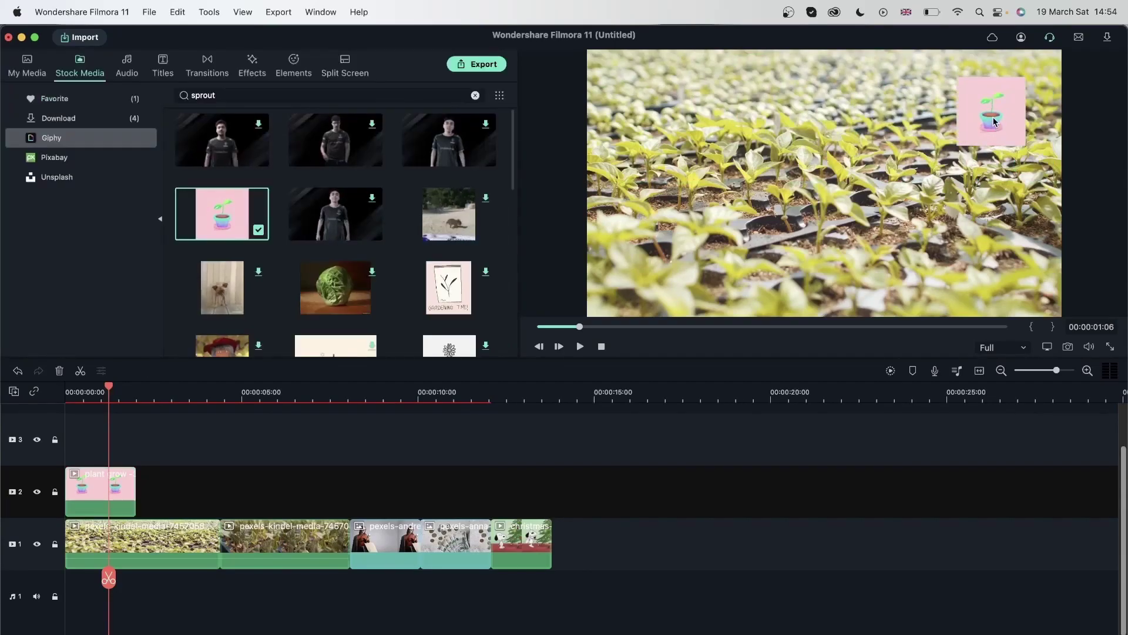
{"action": "double_click", "coordinate": [993, 120]}
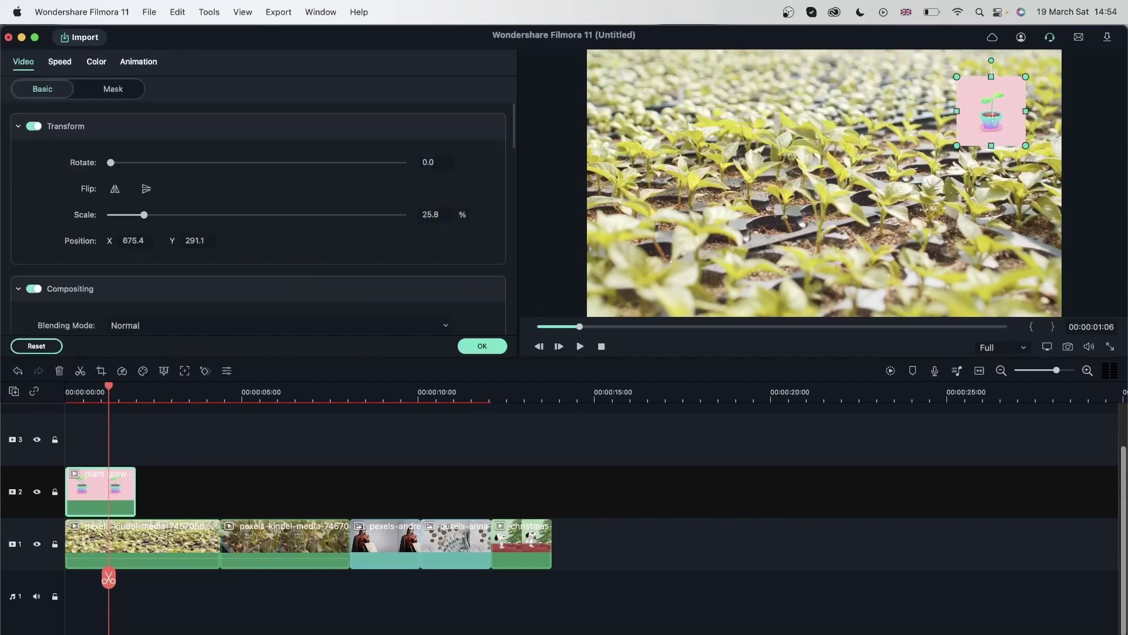
{"action": "left_click", "coordinate": [483, 346]}
Trim the plant grow overlay to a two-second duration, checking it in playback
{"action": "key", "text": "space"}
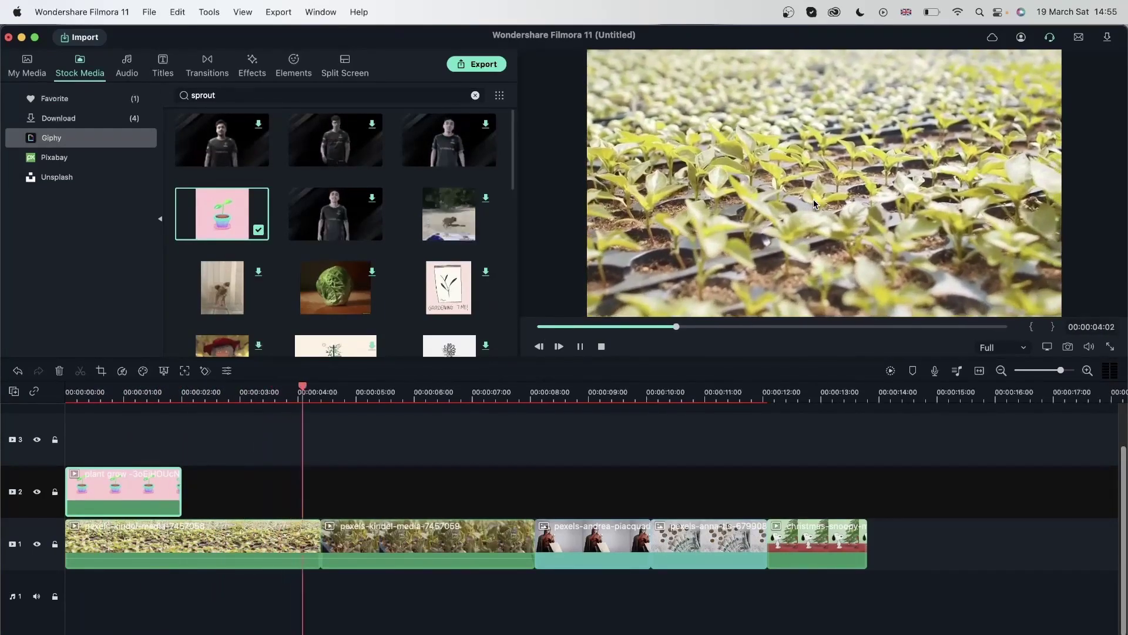
{"action": "key", "text": "space"}
{"action": "left_click", "coordinate": [158, 424]}
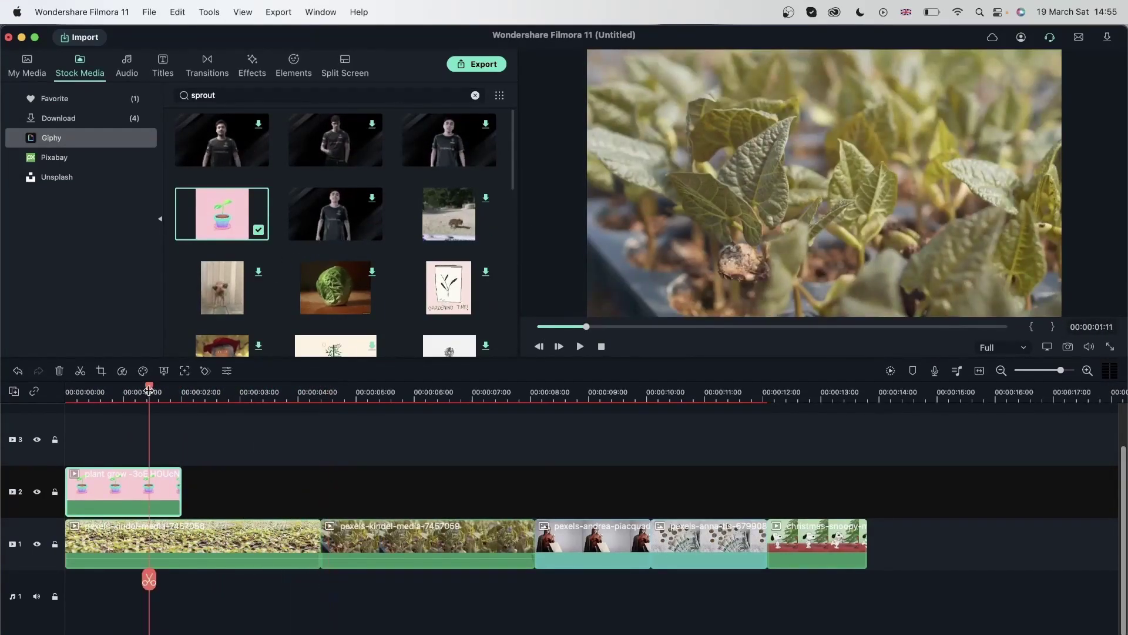
{"action": "key", "text": "space"}
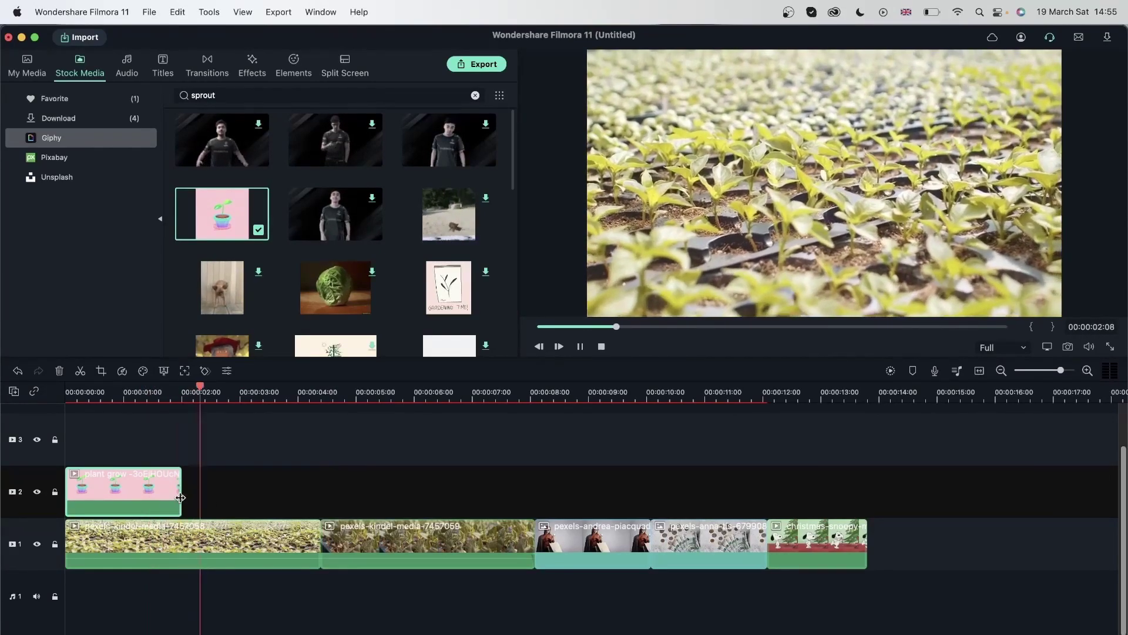
{"action": "left_click_drag", "start_coordinate": [176, 491], "coordinate": [218, 482]}
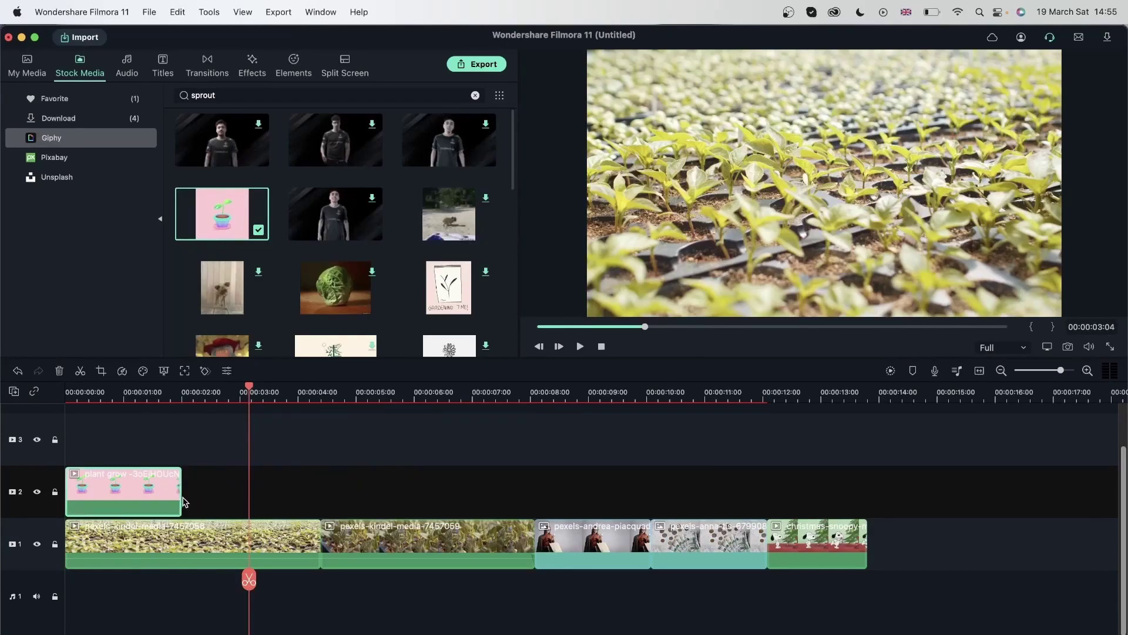
{"action": "left_click", "coordinate": [158, 392]}
{"action": "left_click", "coordinate": [372, 271]}
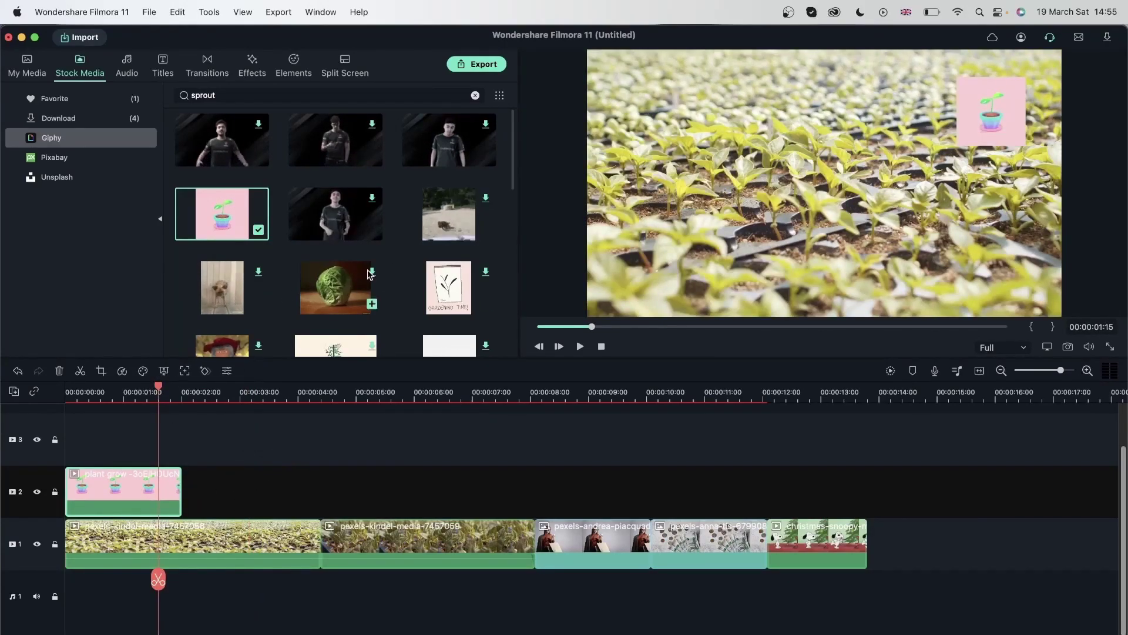
Add the cabbage and potted-plant stock clips to track 2 after the sprout overlay
{"action": "left_click_drag", "start_coordinate": [323, 298], "coordinate": [188, 493]}
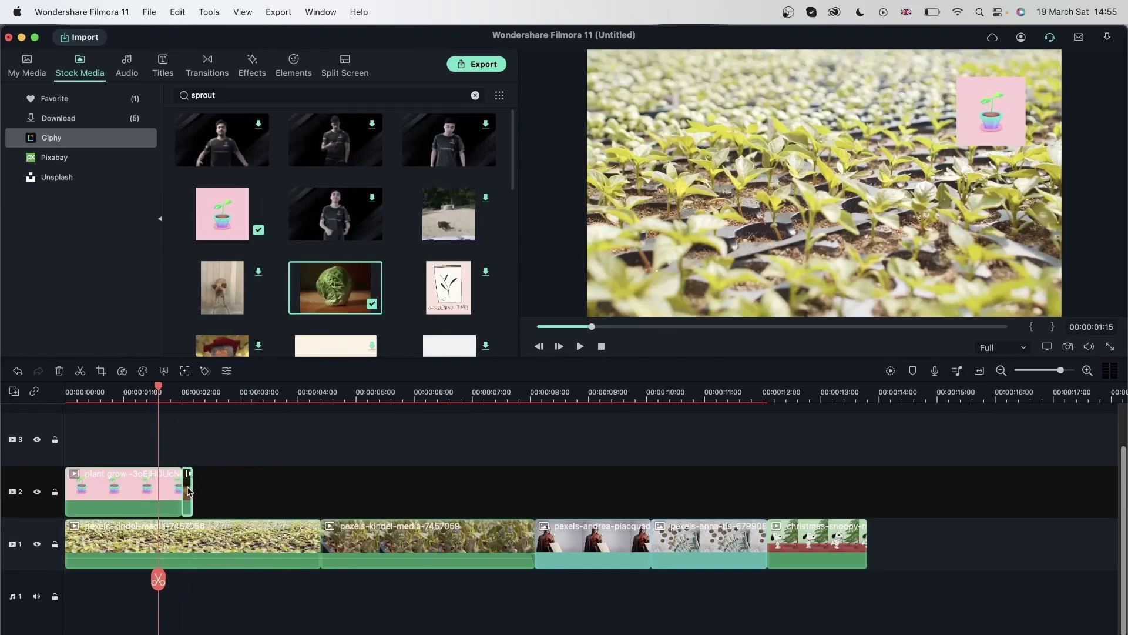
{"action": "left_click", "coordinate": [90, 481]}
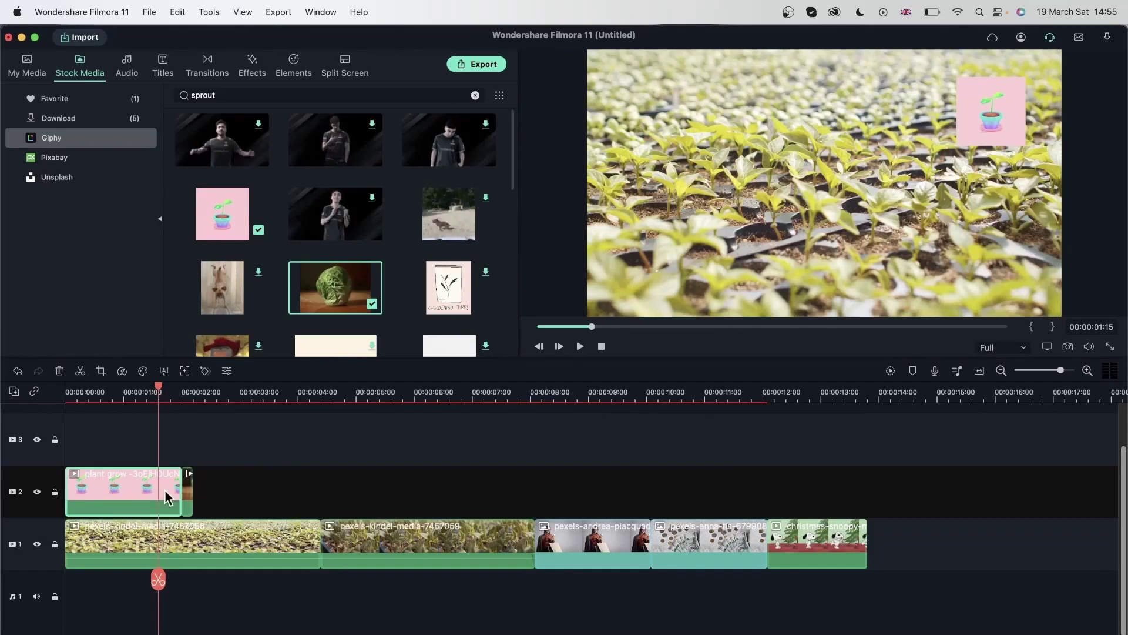
{"action": "scroll", "coordinate": [385, 265], "scroll_direction": "down", "scroll_amount": 1}
{"action": "scroll", "coordinate": [386, 270], "scroll_direction": "down", "scroll_amount": 2}
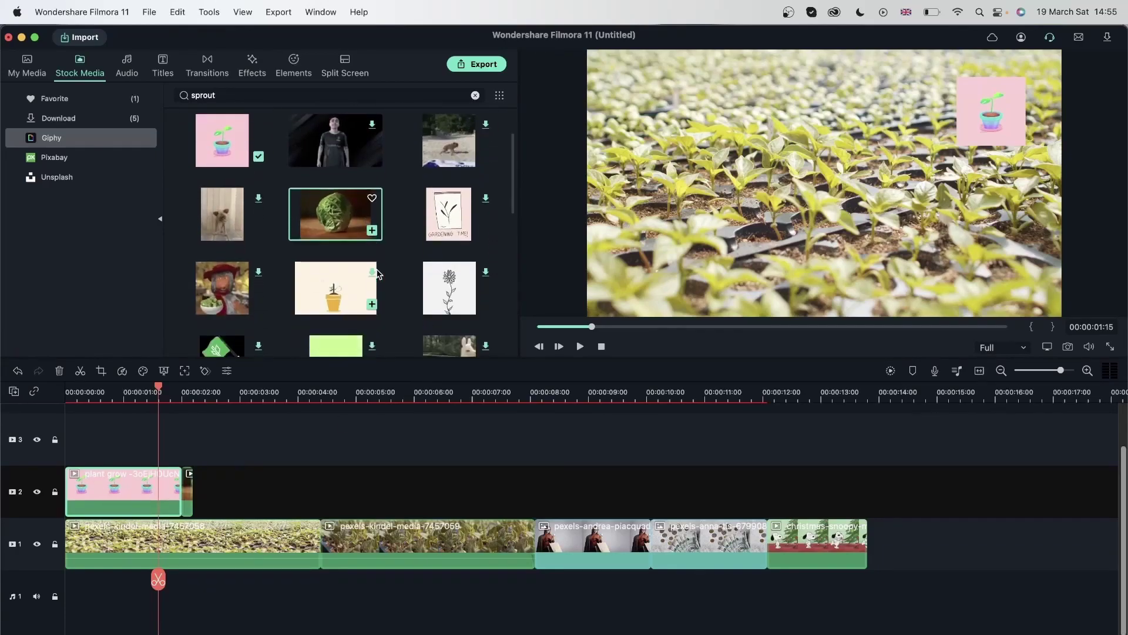
{"action": "left_click_drag", "start_coordinate": [326, 283], "coordinate": [194, 494]}
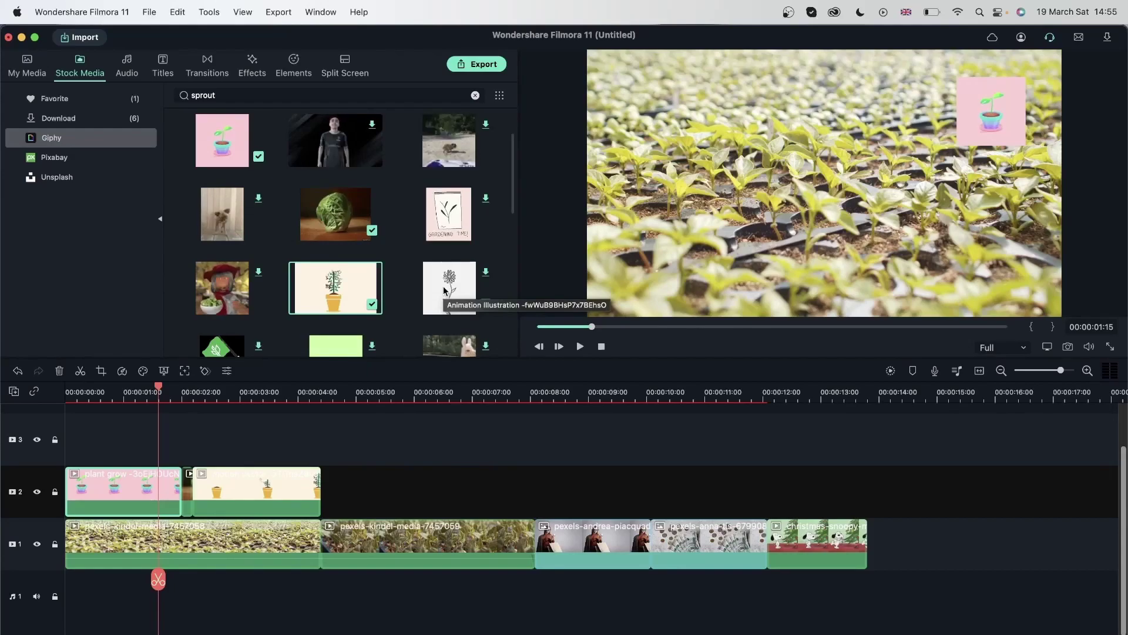
Shrink the potted-plant overlay to about a third and move it to the upper left
{"action": "key", "text": "space"}
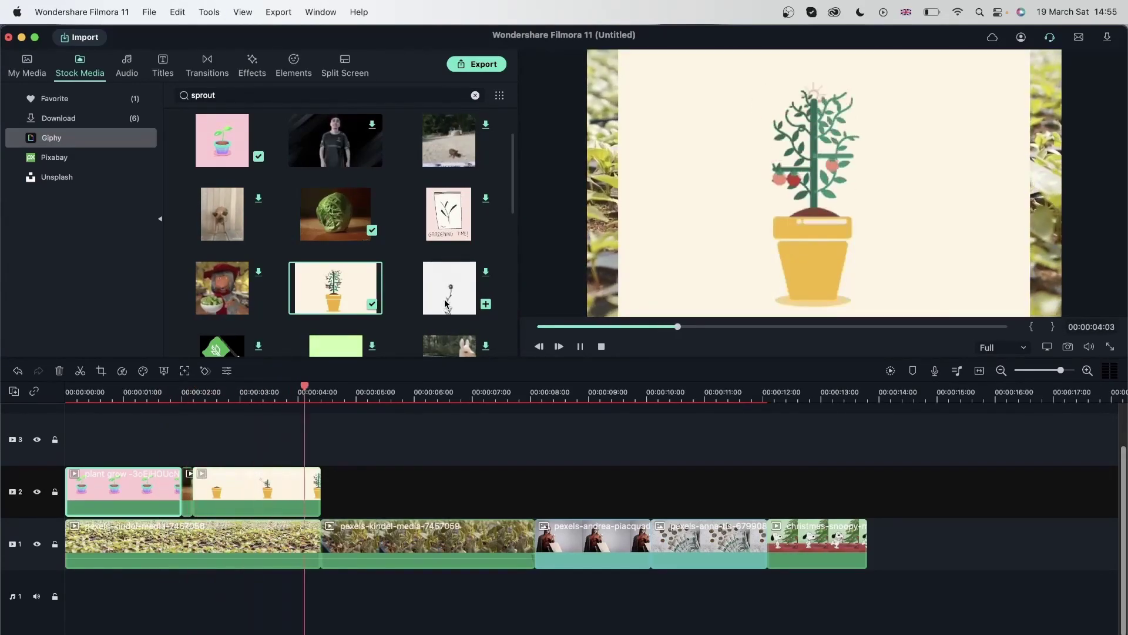
{"action": "key", "text": "space"}
{"action": "left_click", "coordinate": [265, 485]}
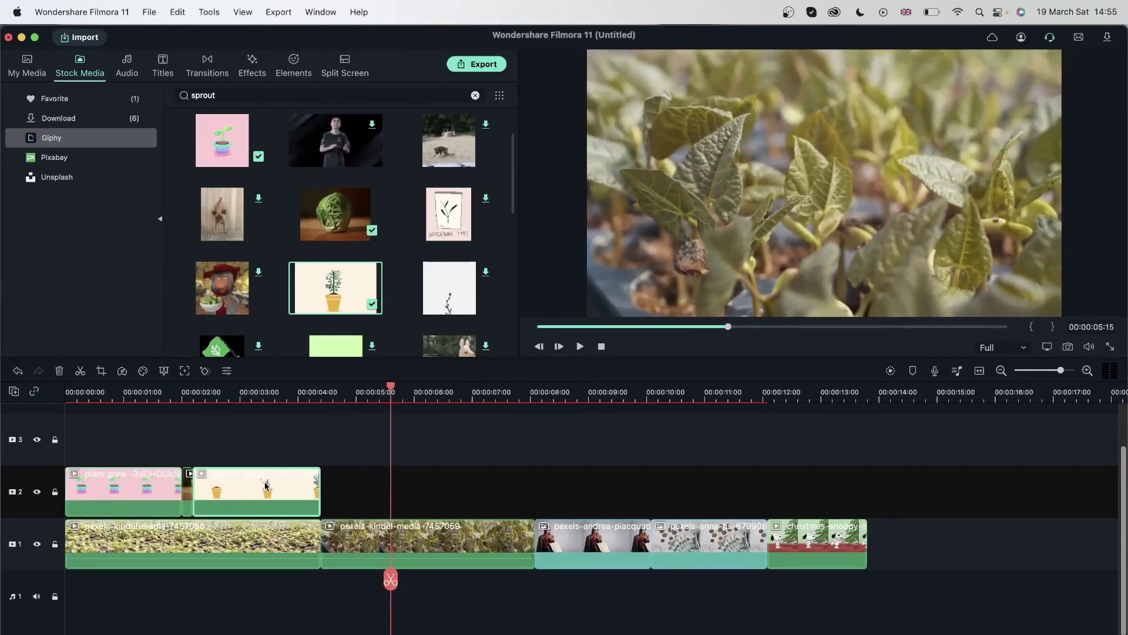
{"action": "left_click", "coordinate": [263, 392]}
{"action": "double_click", "coordinate": [811, 197]}
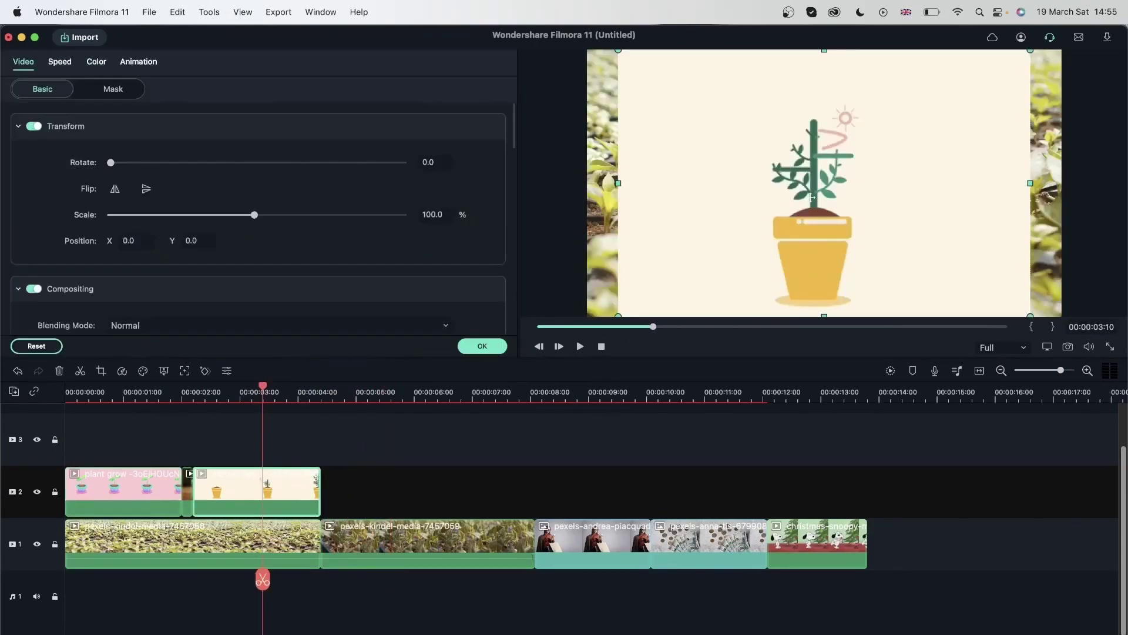
{"action": "left_click_drag", "start_coordinate": [1030, 316], "coordinate": [768, 144]}
{"action": "left_click_drag", "start_coordinate": [788, 82], "coordinate": [721, 97]}
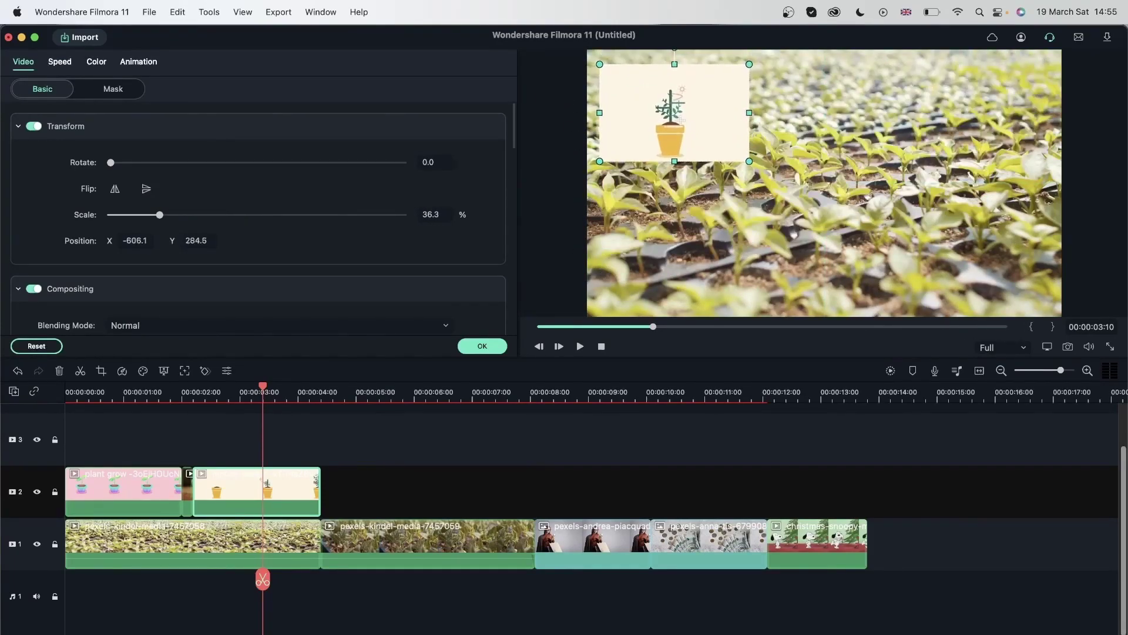
Select all three track-2 clips and delete them
{"action": "left_click", "coordinate": [511, 442]}
{"action": "left_click_drag", "start_coordinate": [404, 482], "coordinate": [85, 465]}
{"action": "key", "text": "Delete"}
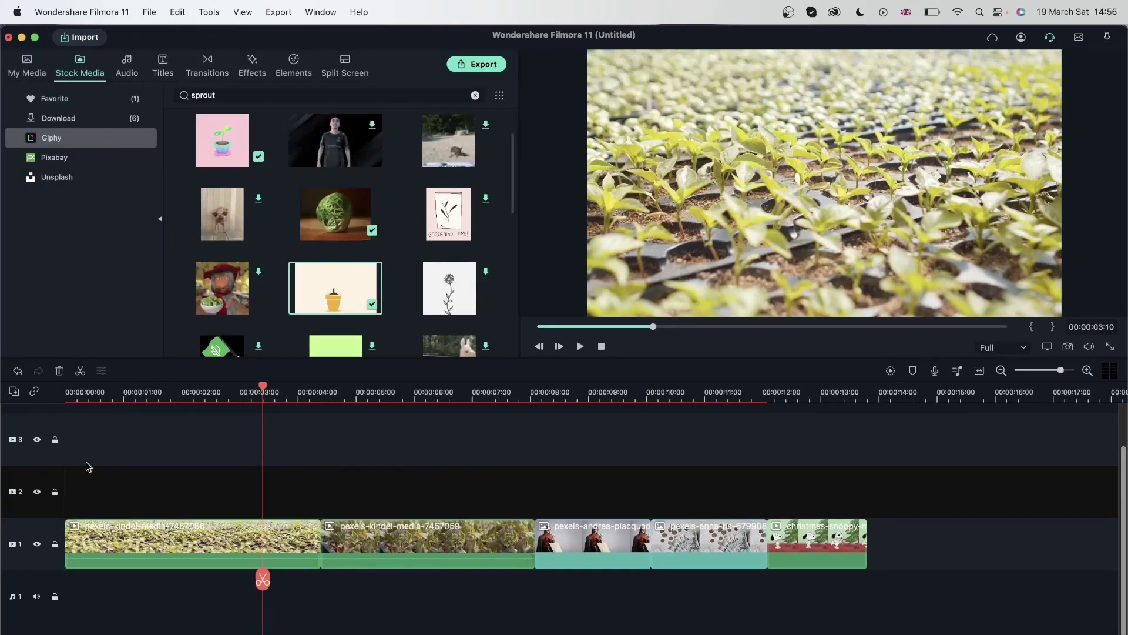
Move the kindel-media clip to the start of track 2, scaled to 47.9% at the left edge
{"action": "left_click", "coordinate": [429, 536]}
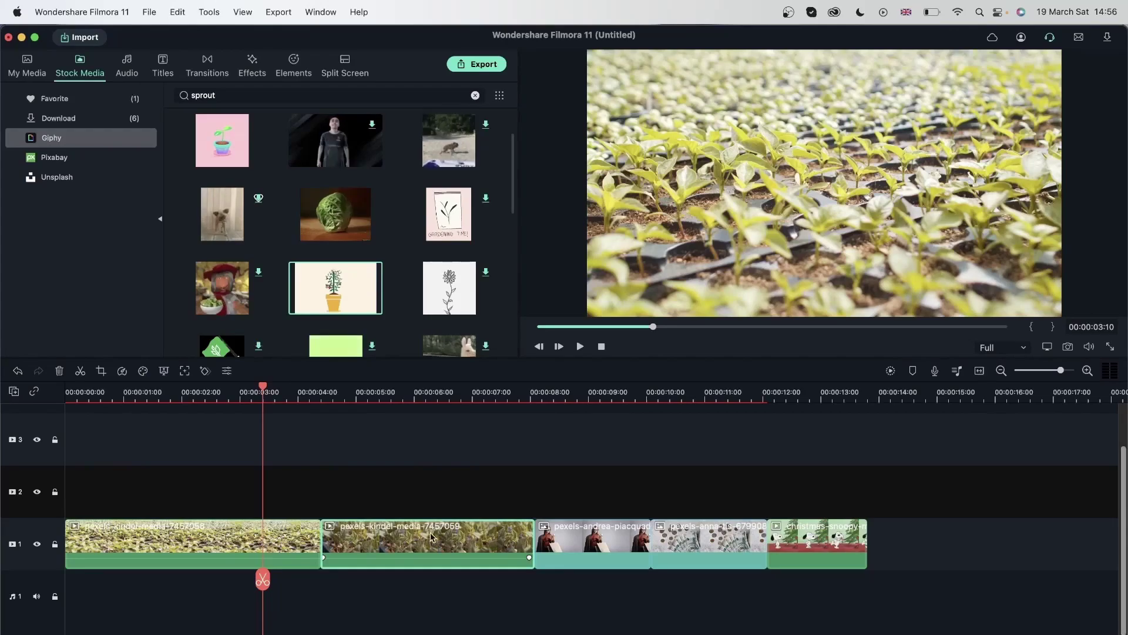
{"action": "left_click", "coordinate": [409, 393]}
{"action": "left_click_drag", "start_coordinate": [461, 541], "coordinate": [205, 489]}
{"action": "left_click", "coordinate": [146, 393]}
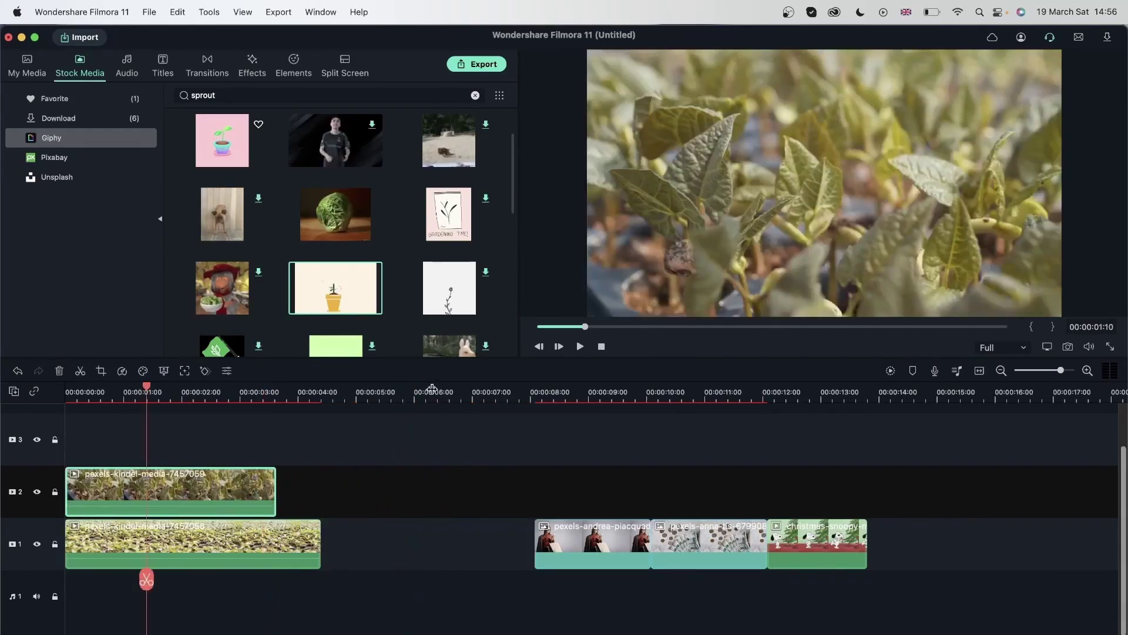
{"action": "double_click", "coordinate": [710, 205]}
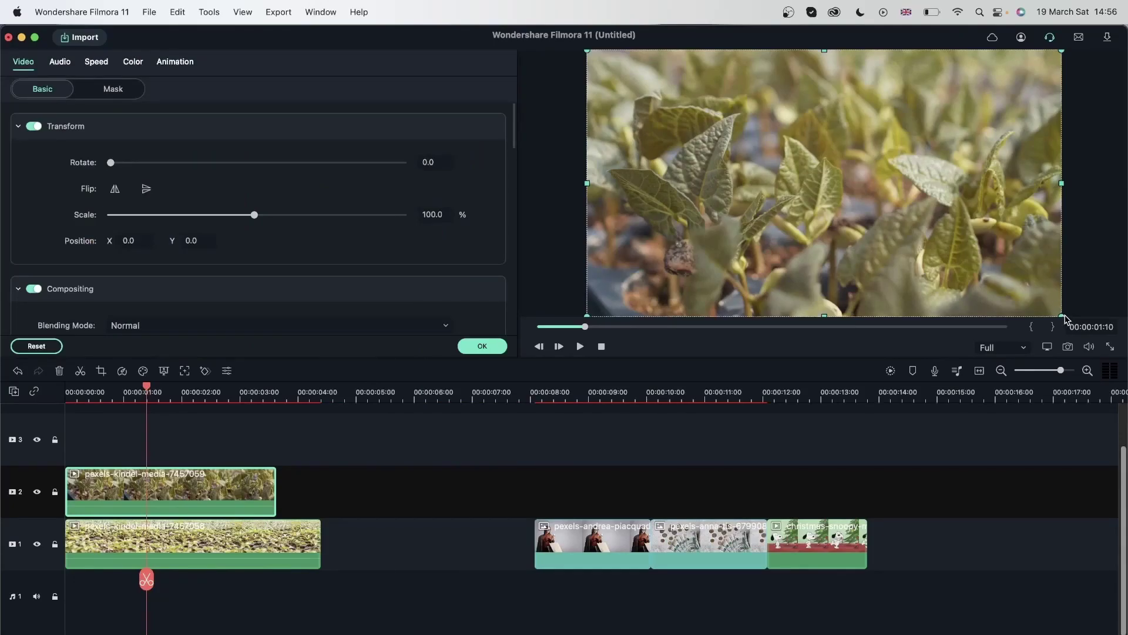
{"action": "left_click_drag", "start_coordinate": [1061, 316], "coordinate": [814, 177]}
{"action": "left_click_drag", "start_coordinate": [717, 123], "coordinate": [716, 194]}
Preview the picture-in-picture from the start, then move the coins clip up to track 3
{"action": "left_click_drag", "start_coordinate": [92, 395], "coordinate": [44, 390]}
{"action": "key", "text": "space"}
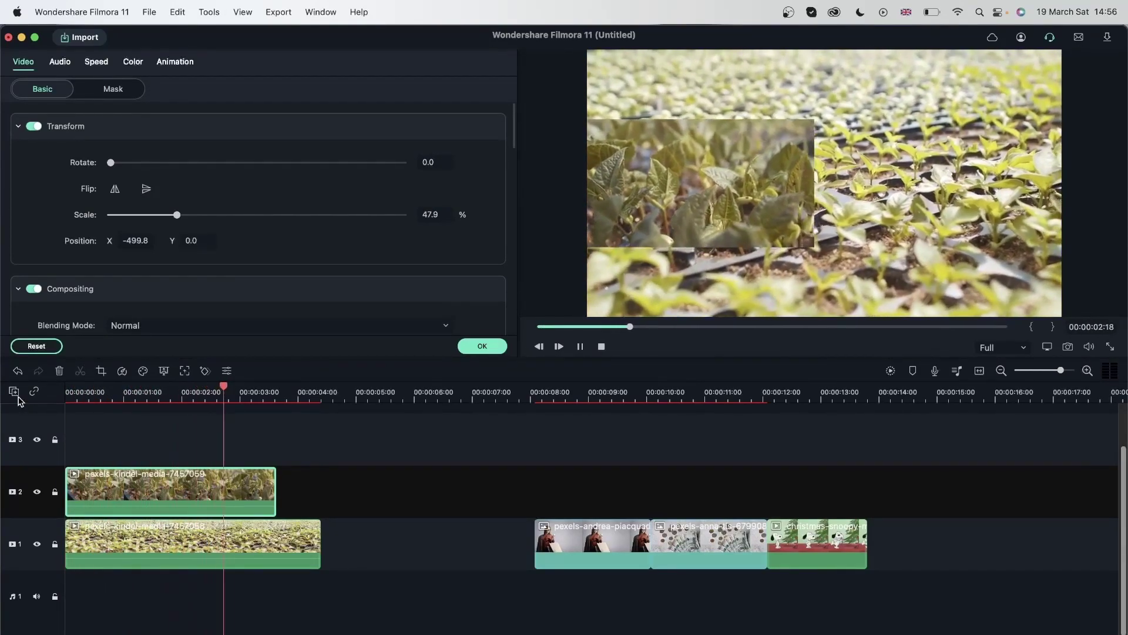
{"action": "key", "text": "space"}
{"action": "left_click_drag", "start_coordinate": [679, 537], "coordinate": [279, 451]}
{"action": "left_click", "coordinate": [204, 393]}
Shrink the coins overlay to 46.2% and place it in the upper-right corner
{"action": "left_click", "coordinate": [273, 439]}
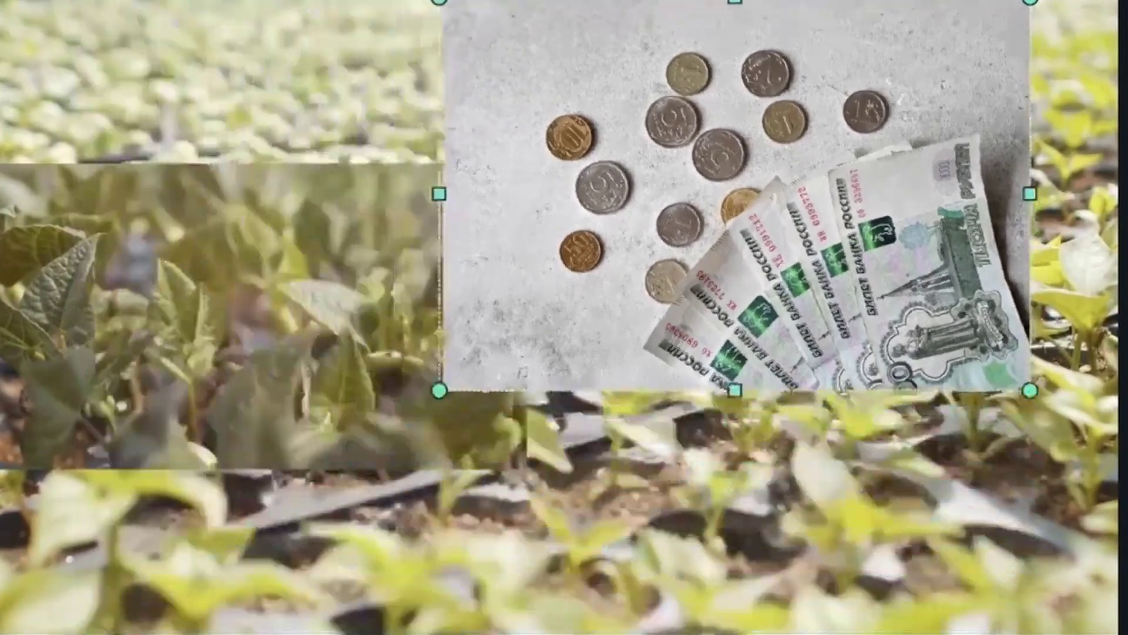
{"action": "left_click_drag", "start_coordinate": [440, 390], "coordinate": [628, 315]}
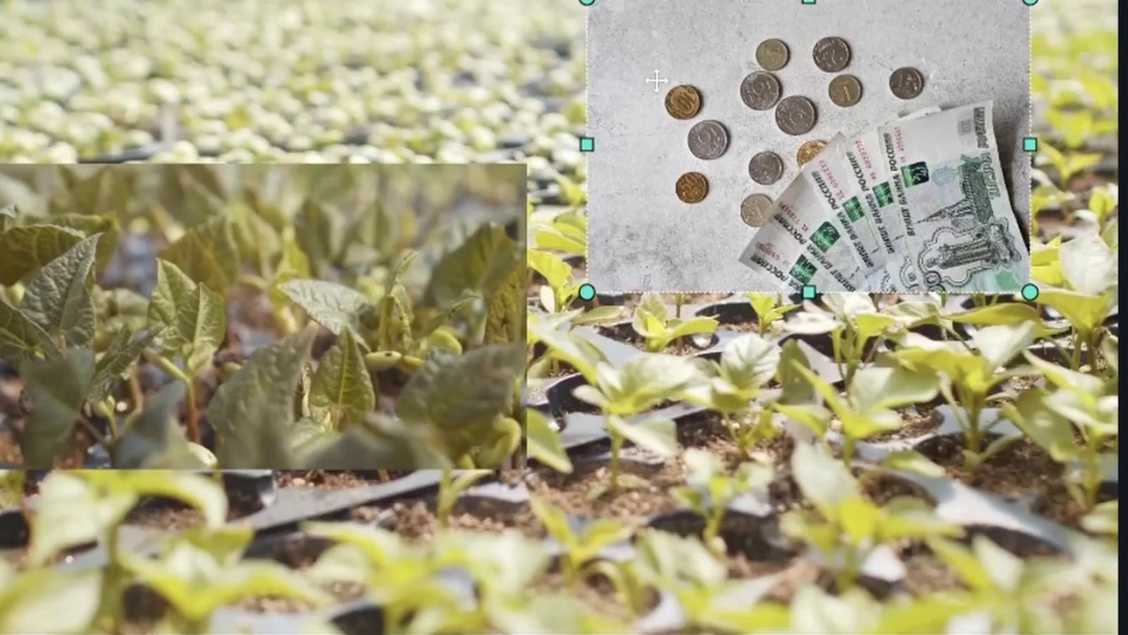
{"action": "left_click_drag", "start_coordinate": [727, 83], "coordinate": [815, 81]}
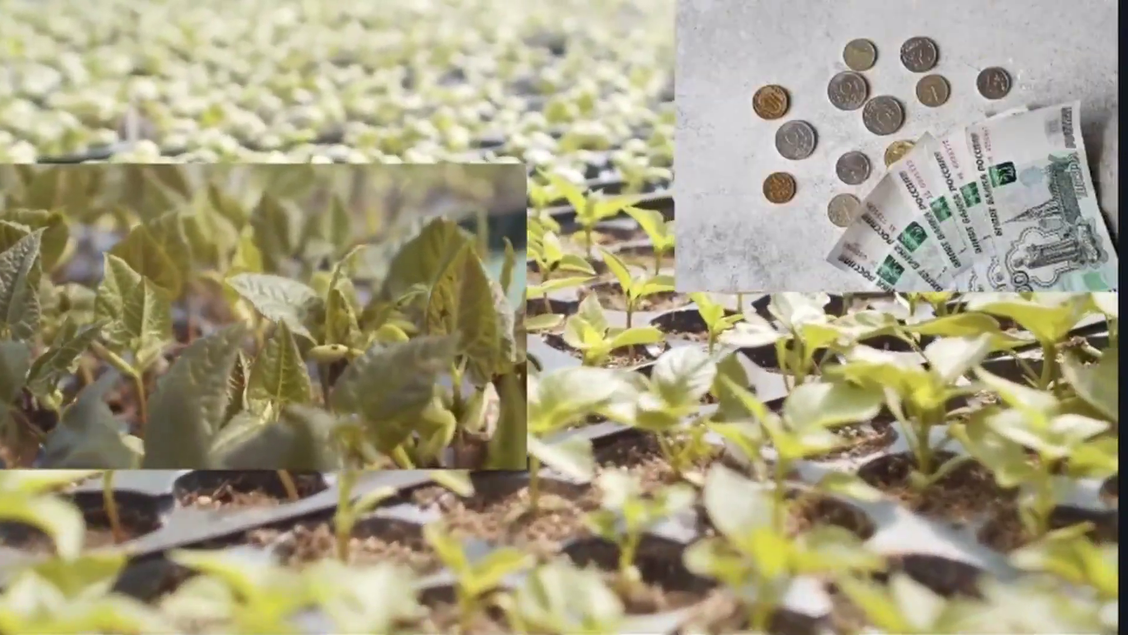
{"action": "key", "text": "Escape"}
{"action": "key", "text": "space"}
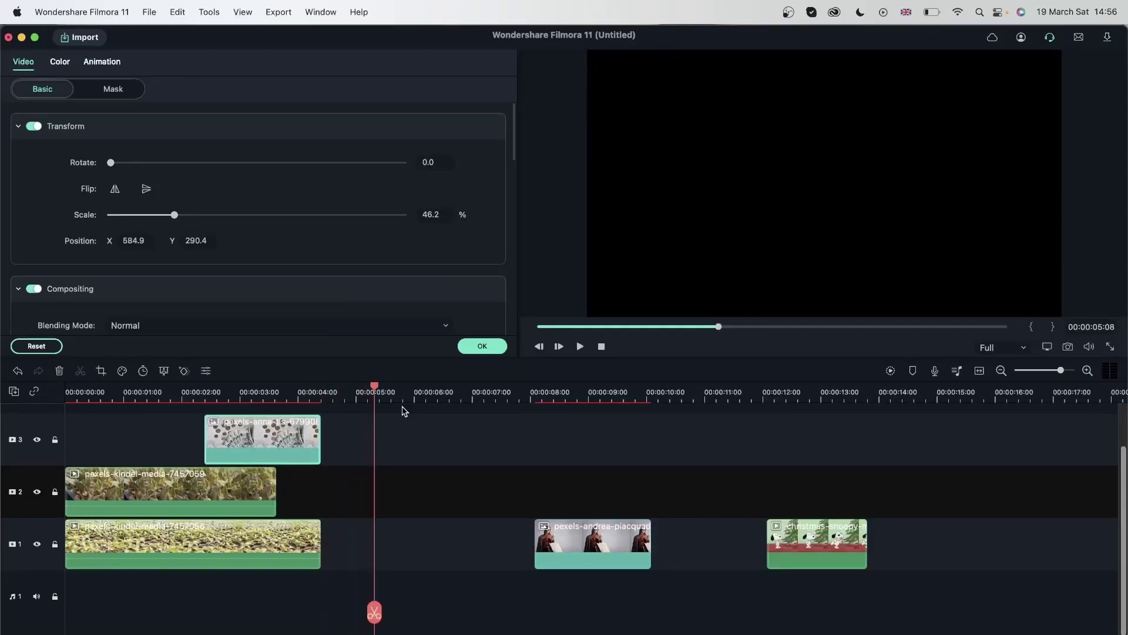
Delete the two empty gaps on track 1 and replay the composite full screen from the start
{"action": "left_click", "coordinate": [424, 565]}
{"action": "key", "text": "Delete"}
{"action": "left_click", "coordinate": [464, 552]}
{"action": "key", "text": "Delete"}
{"action": "left_click", "coordinate": [249, 391]}
{"action": "left_click_drag", "start_coordinate": [249, 388], "coordinate": [66, 391]}
{"action": "key", "text": "super+shift+f"}
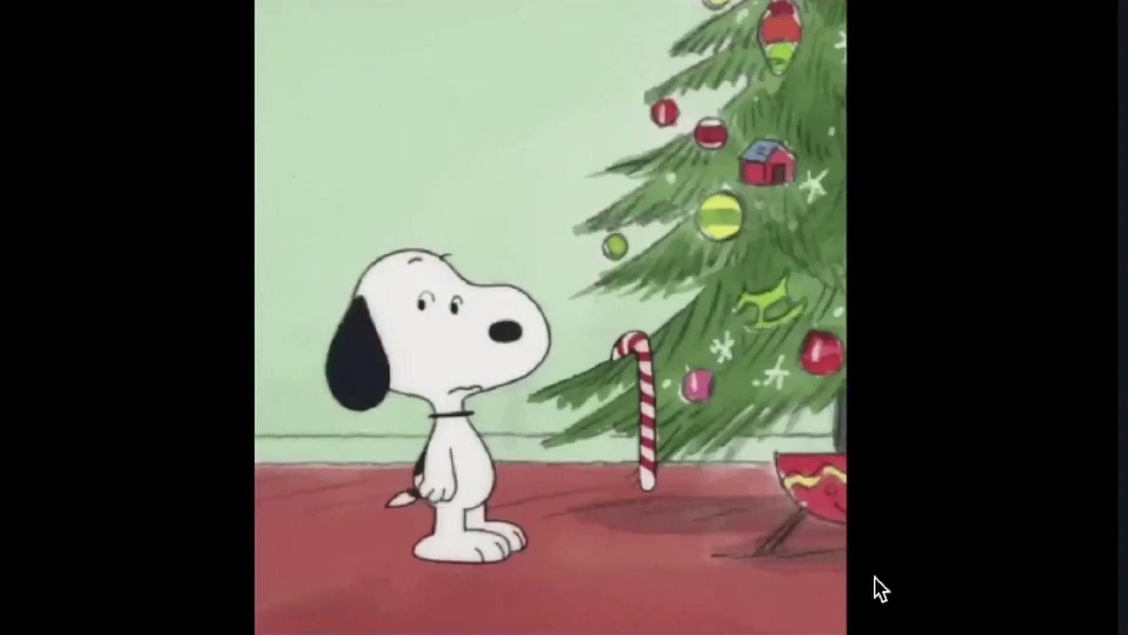
Exit full-screen preview and open the Record Audio window for a voiceover
{"action": "key", "text": "Escape"}
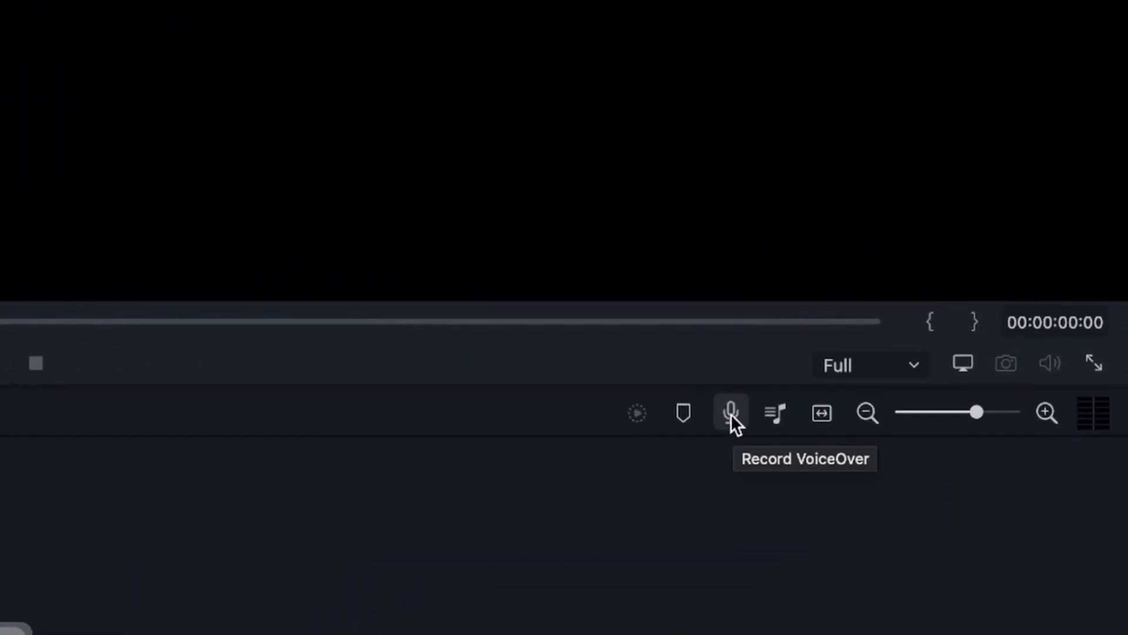
{"action": "left_click", "coordinate": [731, 414]}
{"action": "left_click", "coordinate": [717, 170]}
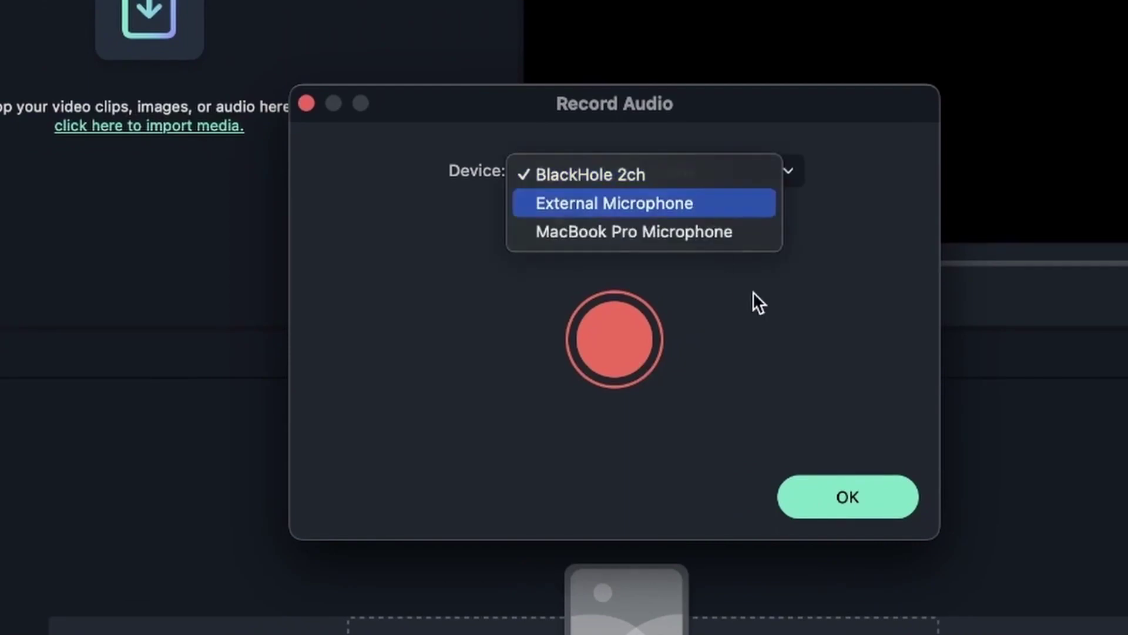
{"action": "key", "text": "Return"}
{"action": "left_click", "coordinate": [606, 345]}
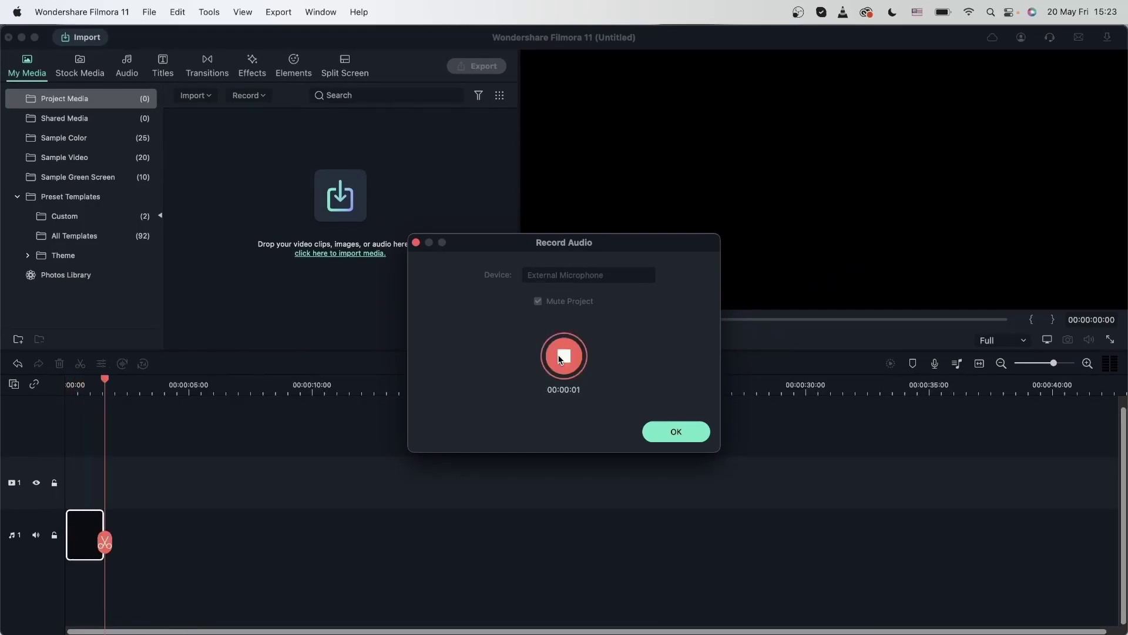
{"action": "left_click", "coordinate": [562, 357]}
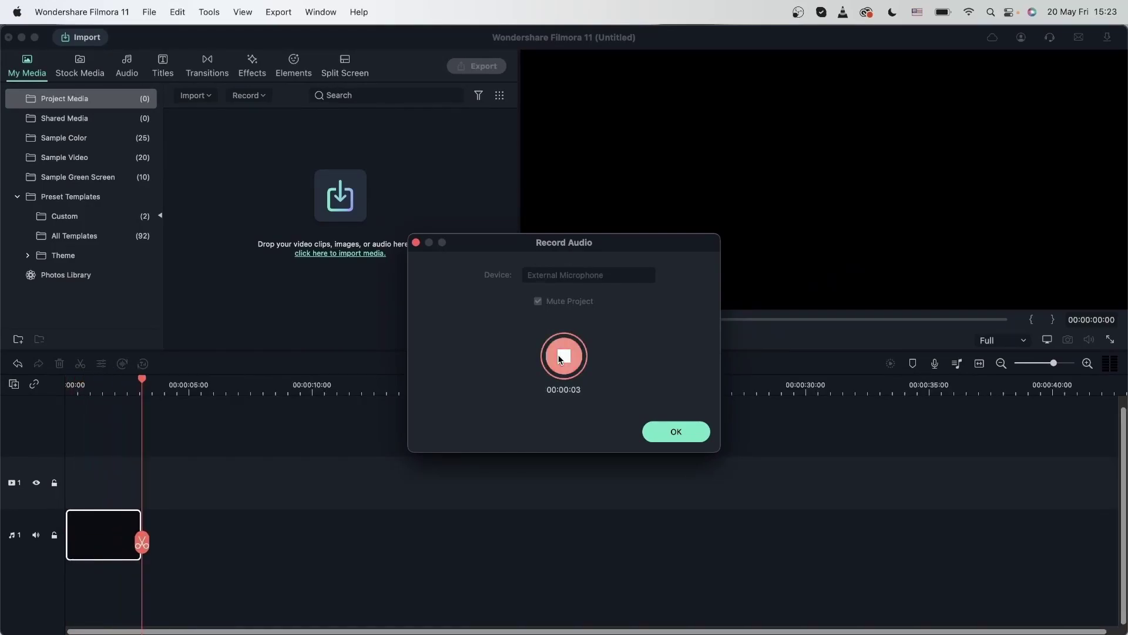
{"action": "left_click", "coordinate": [670, 432]}
{"action": "key", "text": "space"}
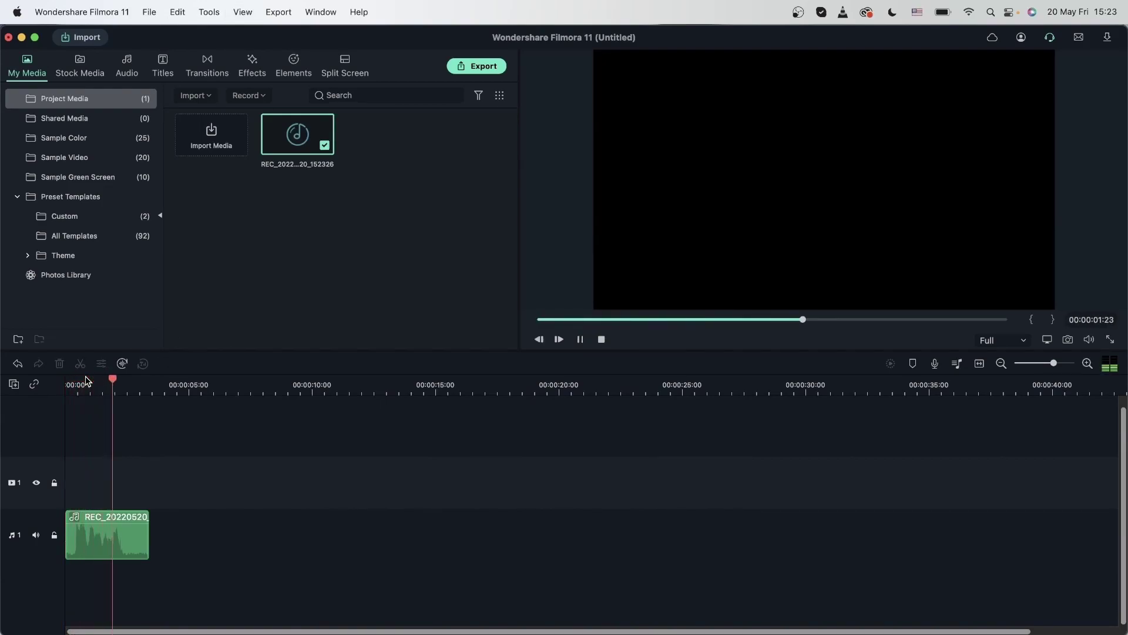
{"action": "key", "text": "space"}
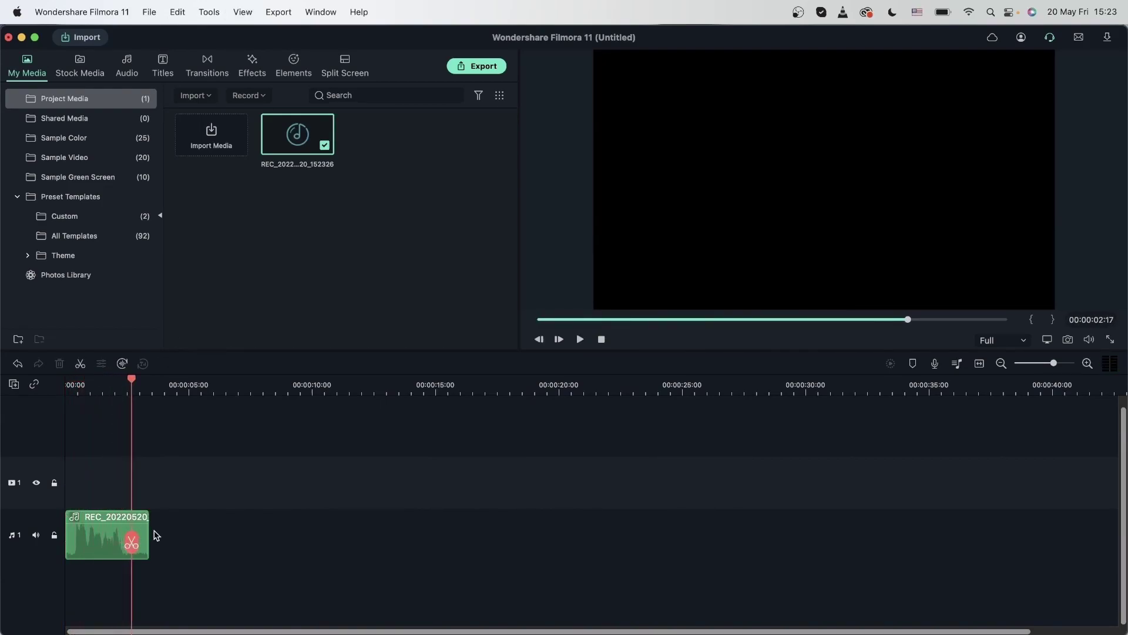
Run Speech-to-Text on the selected voice clip in English (US) with clip selection
{"action": "left_click", "coordinate": [101, 536]}
{"action": "left_click", "coordinate": [208, 12]}
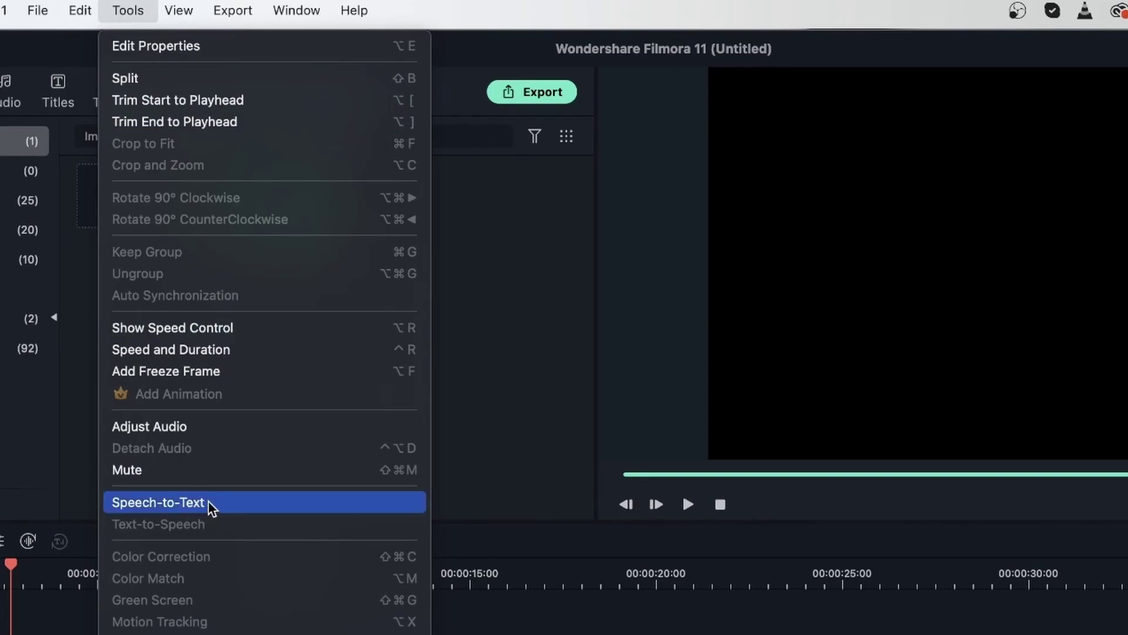
{"action": "left_click", "coordinate": [193, 504]}
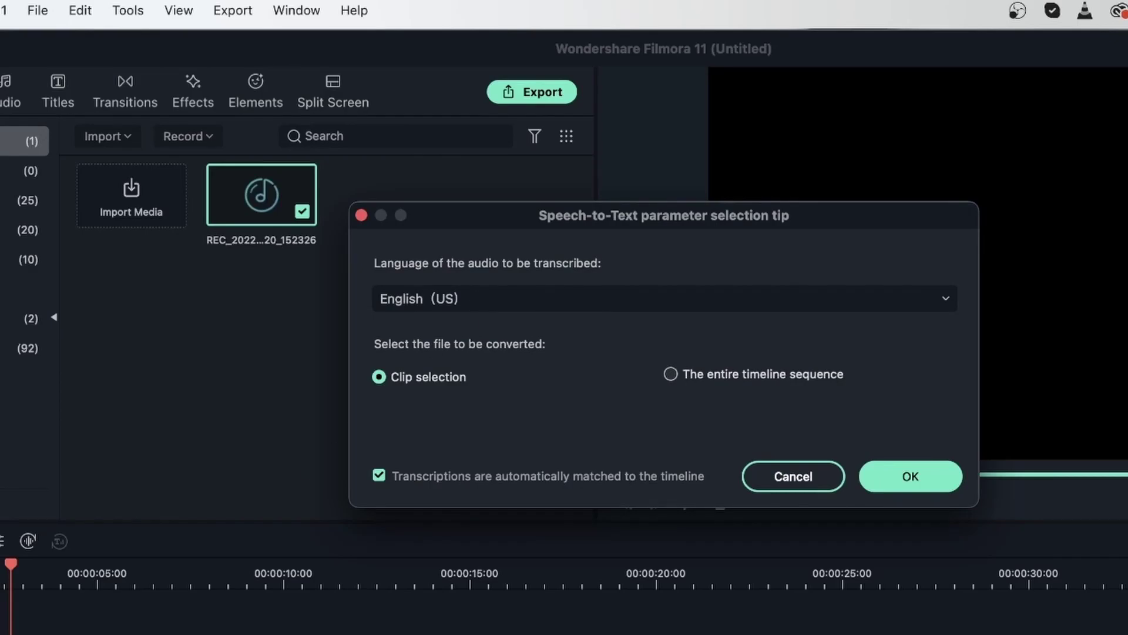
{"action": "left_click", "coordinate": [543, 298]}
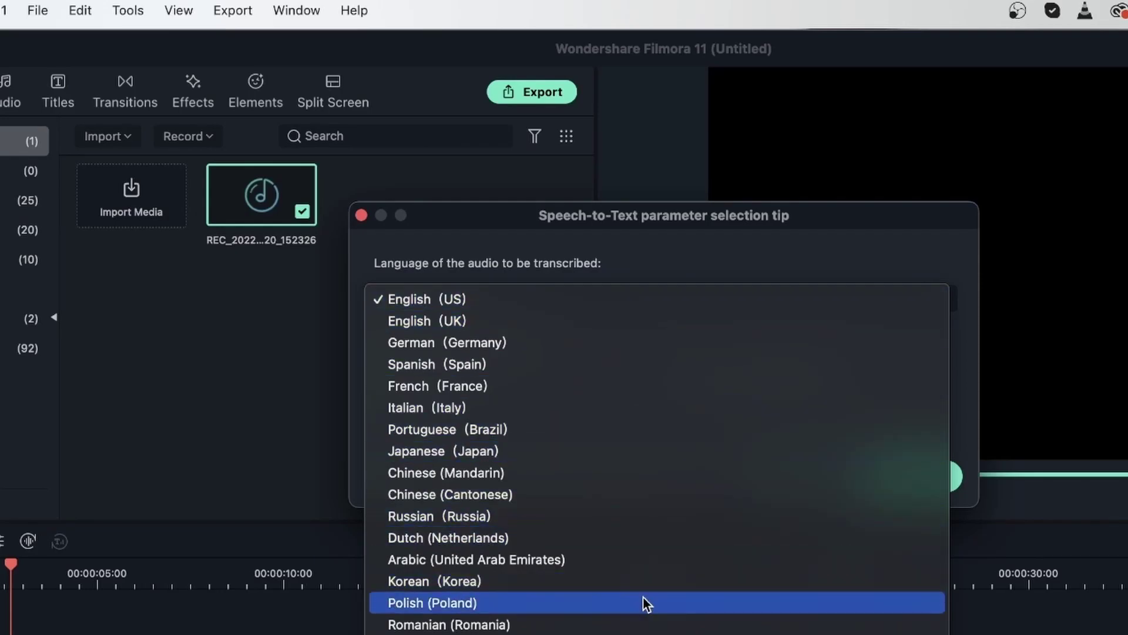
{"action": "left_click", "coordinate": [700, 251]}
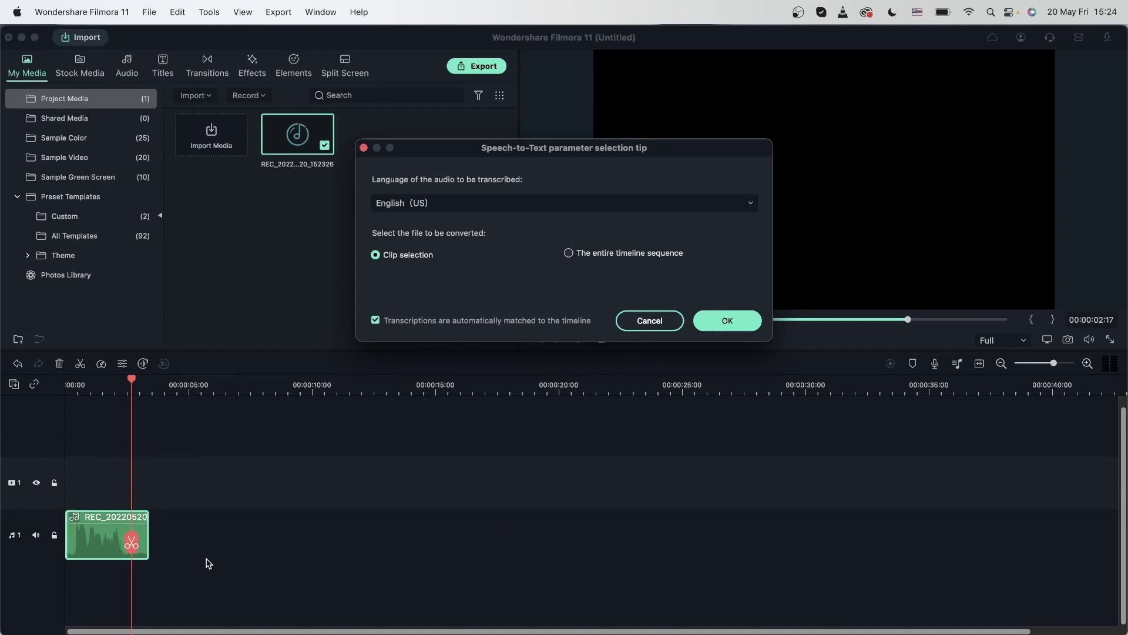
{"action": "left_click", "coordinate": [729, 320]}
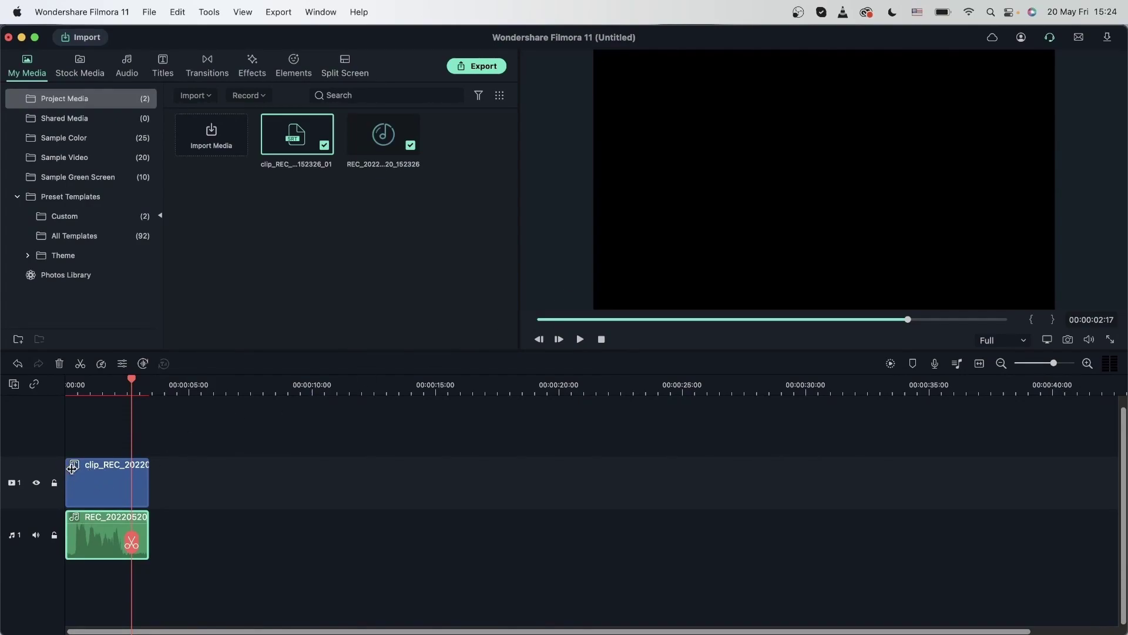
{"action": "left_click_drag", "start_coordinate": [132, 381], "coordinate": [103, 381]}
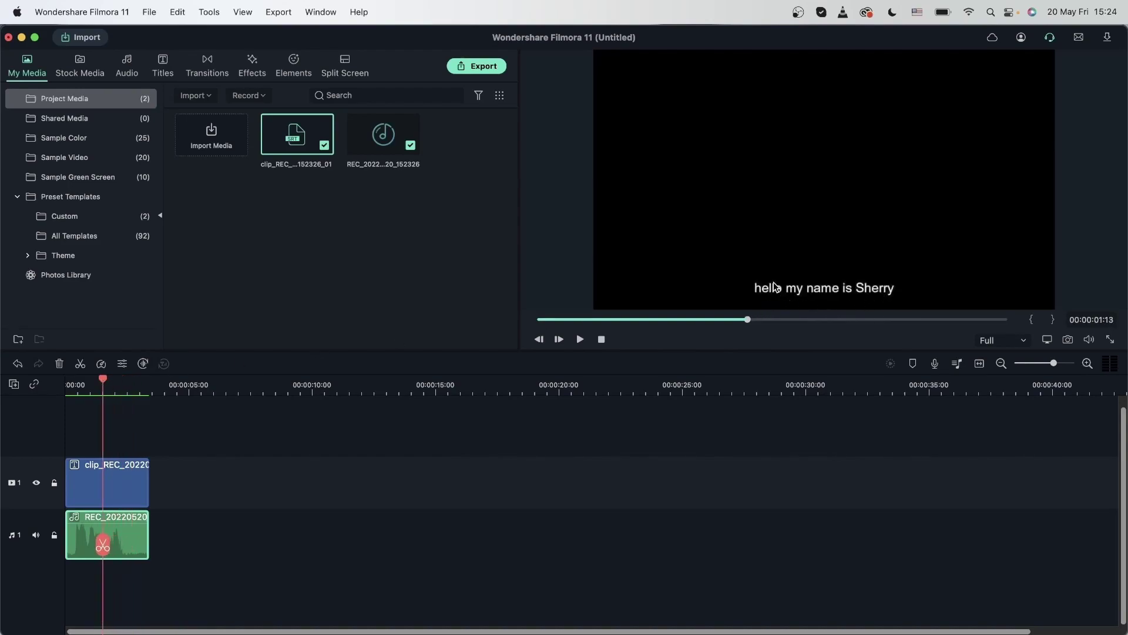
{"action": "left_click", "coordinate": [104, 382]}
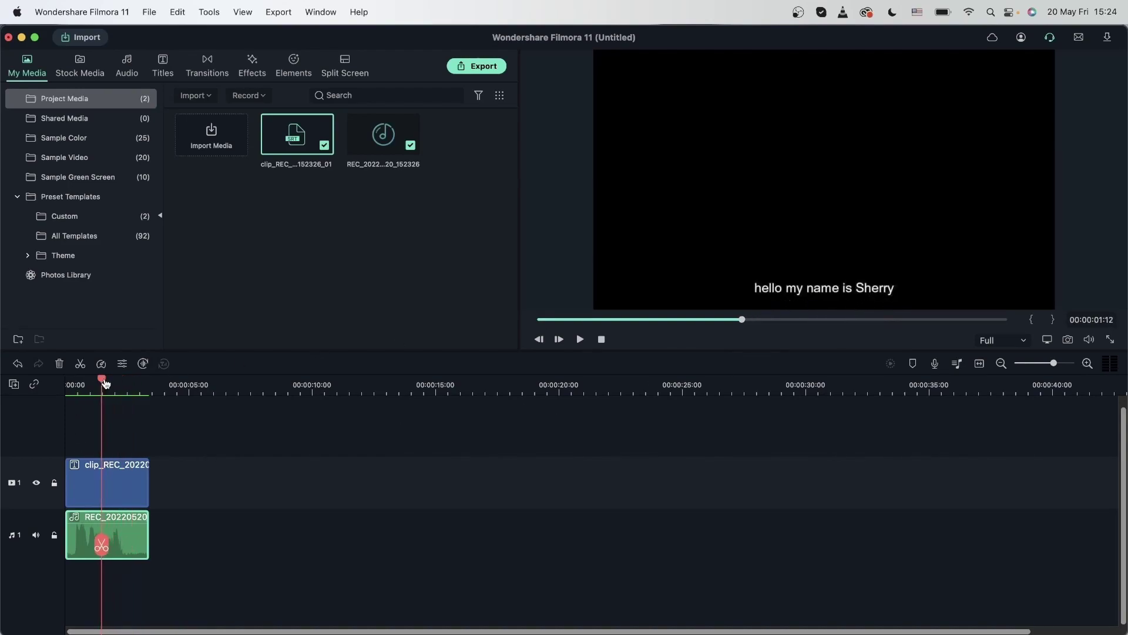
{"action": "left_click_drag", "start_coordinate": [104, 382], "coordinate": [68, 382]}
{"action": "key", "text": "space"}
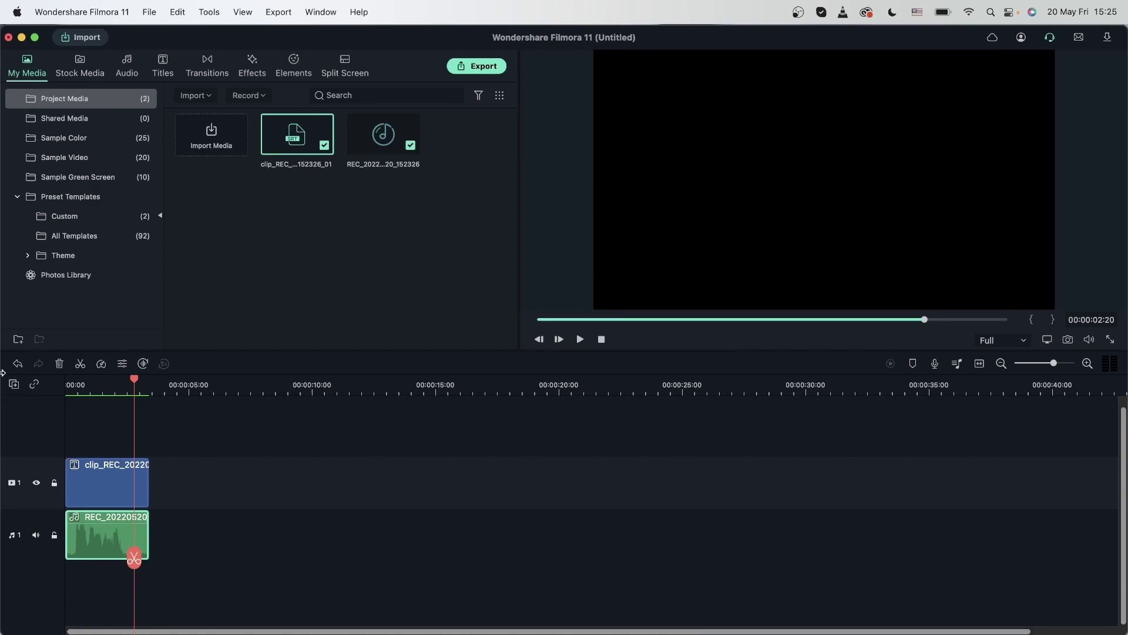
Open the subtitle clip in Edit Subtitle File and inspect its three timed entries
{"action": "double_click", "coordinate": [110, 477]}
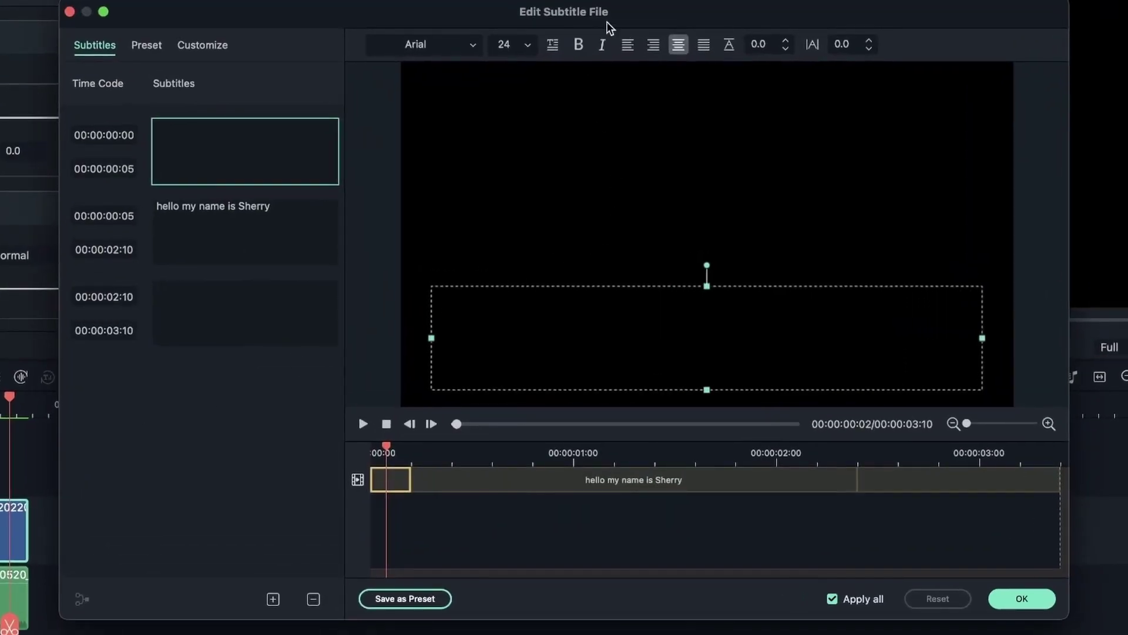
{"action": "left_click_drag", "start_coordinate": [387, 452], "coordinate": [662, 458]}
{"action": "left_click", "coordinate": [713, 381]}
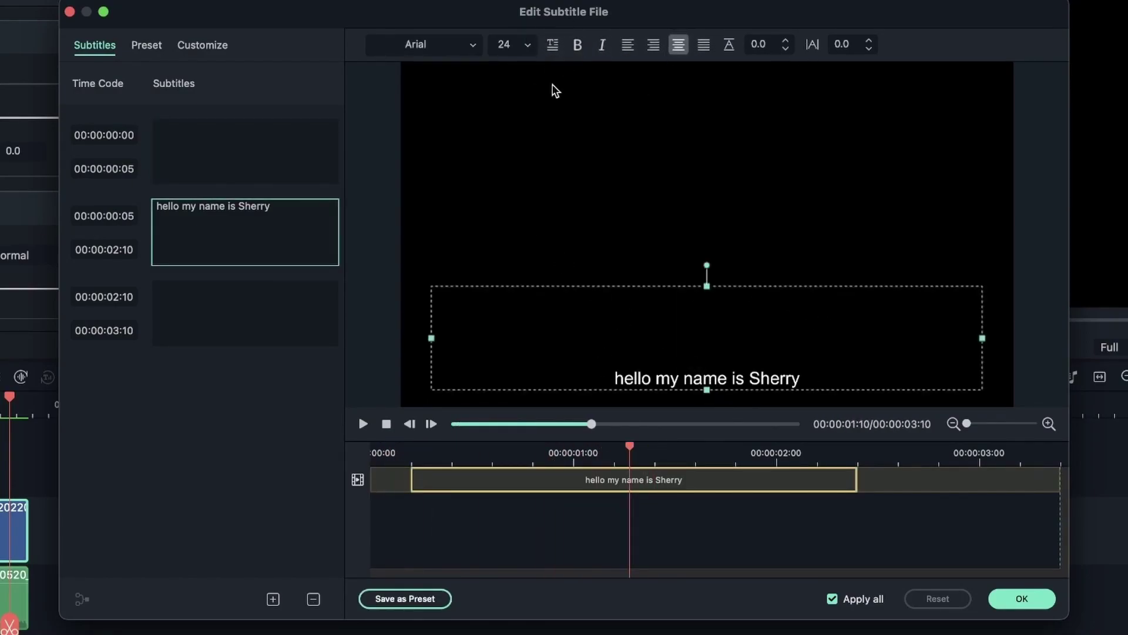
{"action": "left_click", "coordinate": [253, 164]}
{"action": "left_click", "coordinate": [229, 280]}
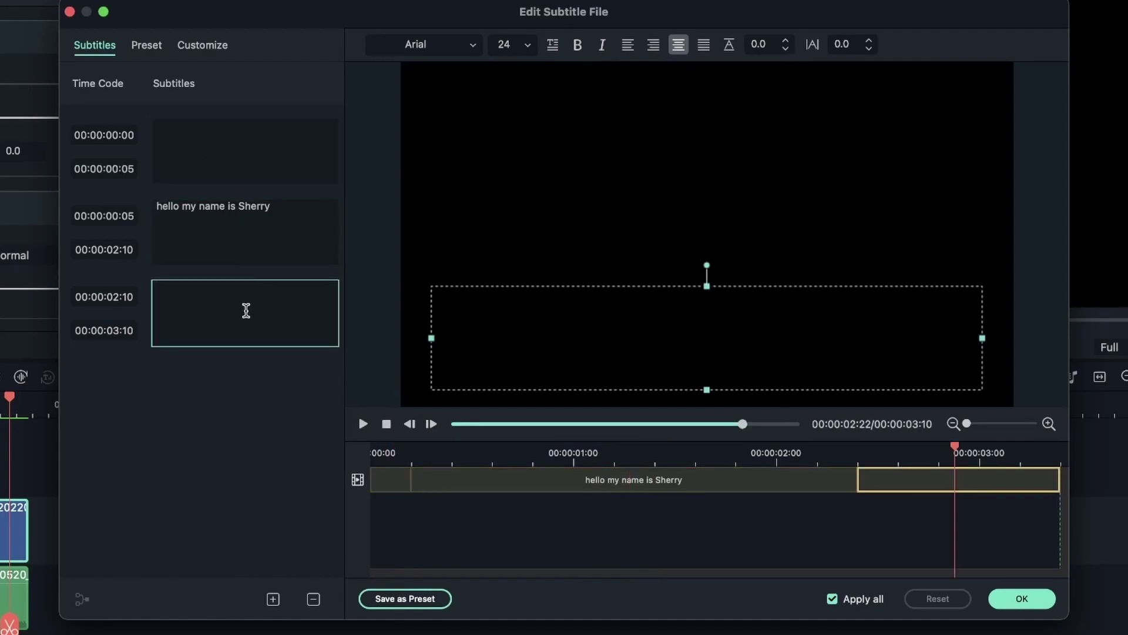
Type 'hello' into the first subtitle and play the subtitles back
{"action": "left_click", "coordinate": [208, 149]}
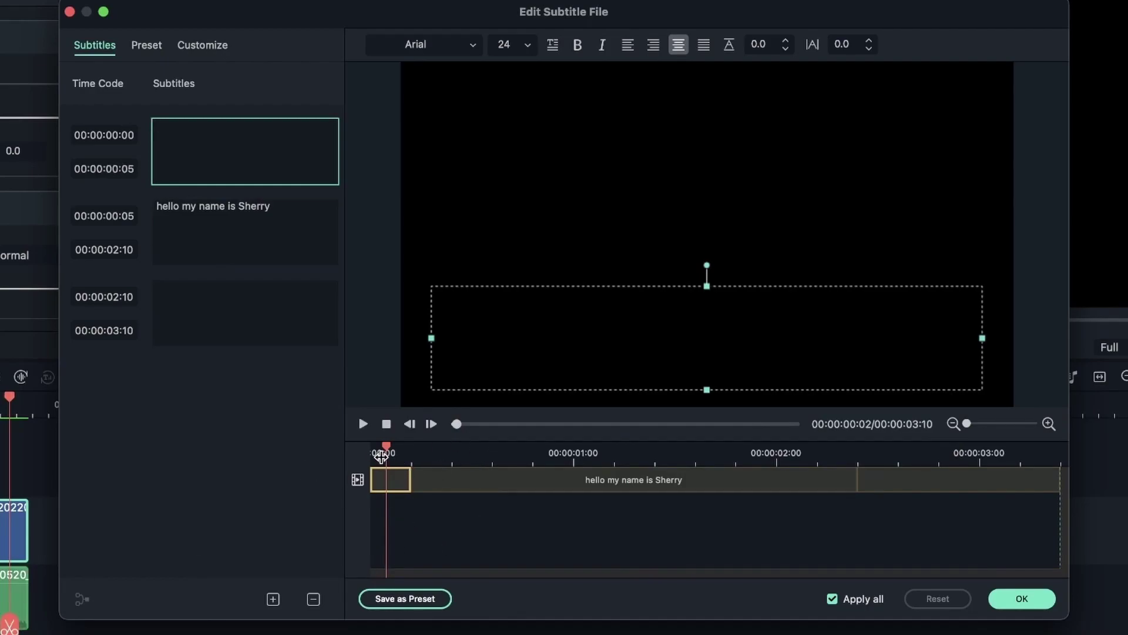
{"action": "type", "text": "hello"}
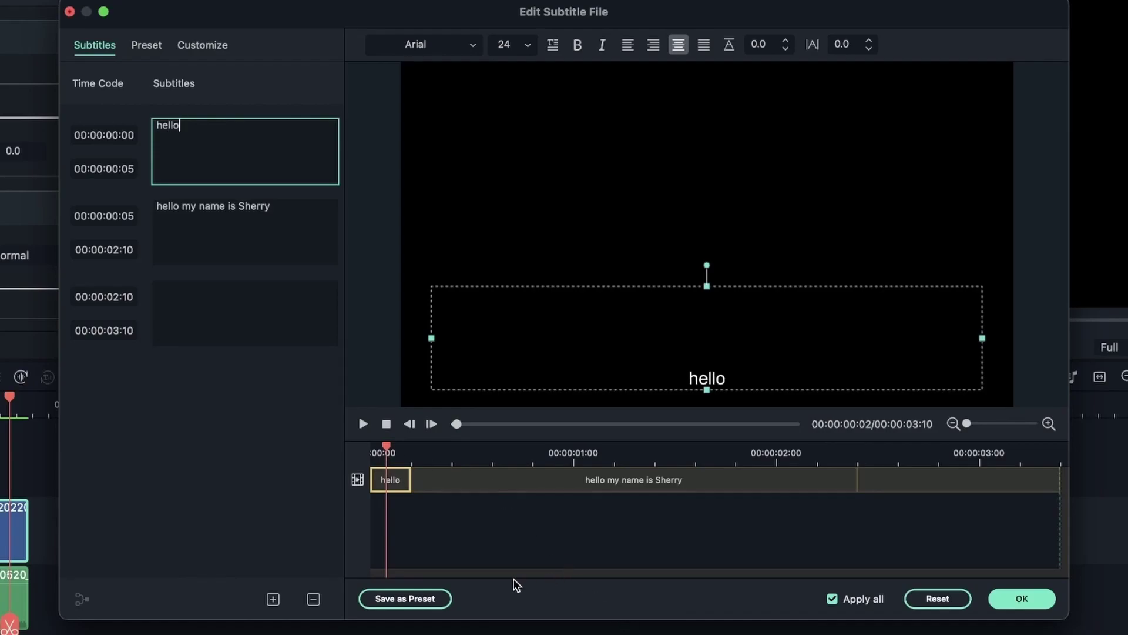
{"action": "left_click_drag", "start_coordinate": [387, 452], "coordinate": [370, 451]}
{"action": "left_click", "coordinate": [365, 423]}
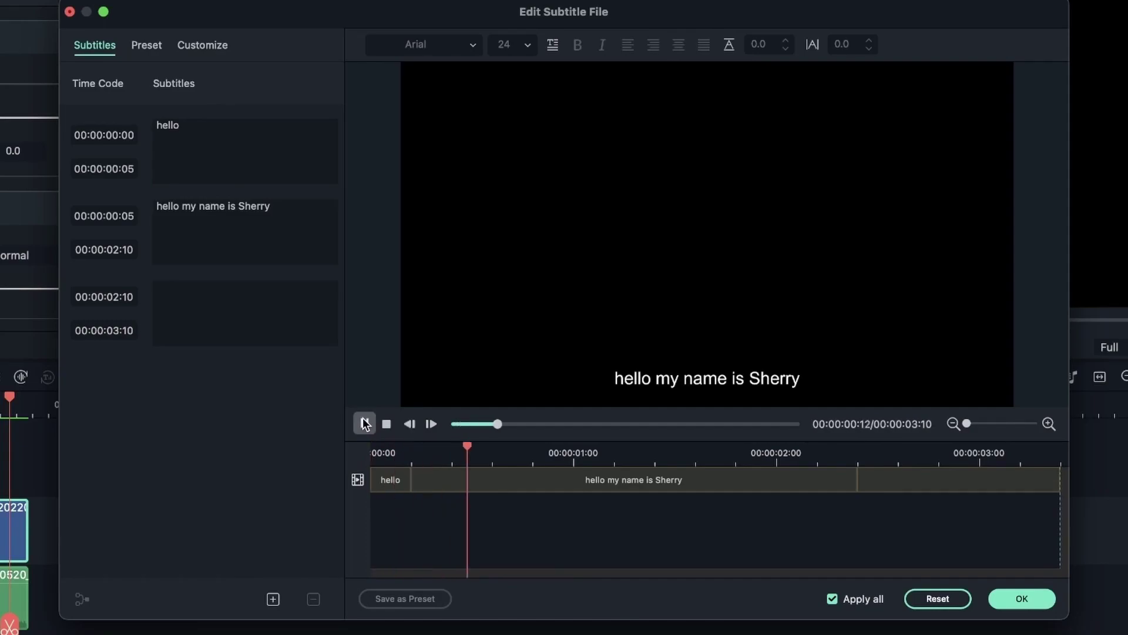
{"action": "left_click", "coordinate": [364, 423]}
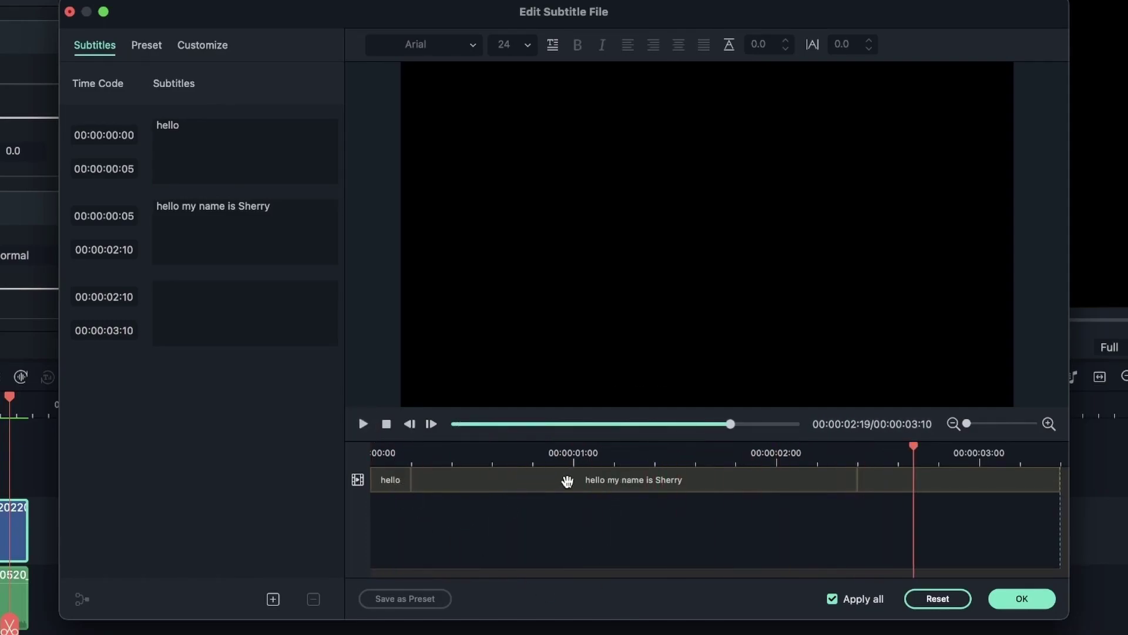
Delete 'hello' so the first subtitle is blank again
{"action": "left_click", "coordinate": [955, 482]}
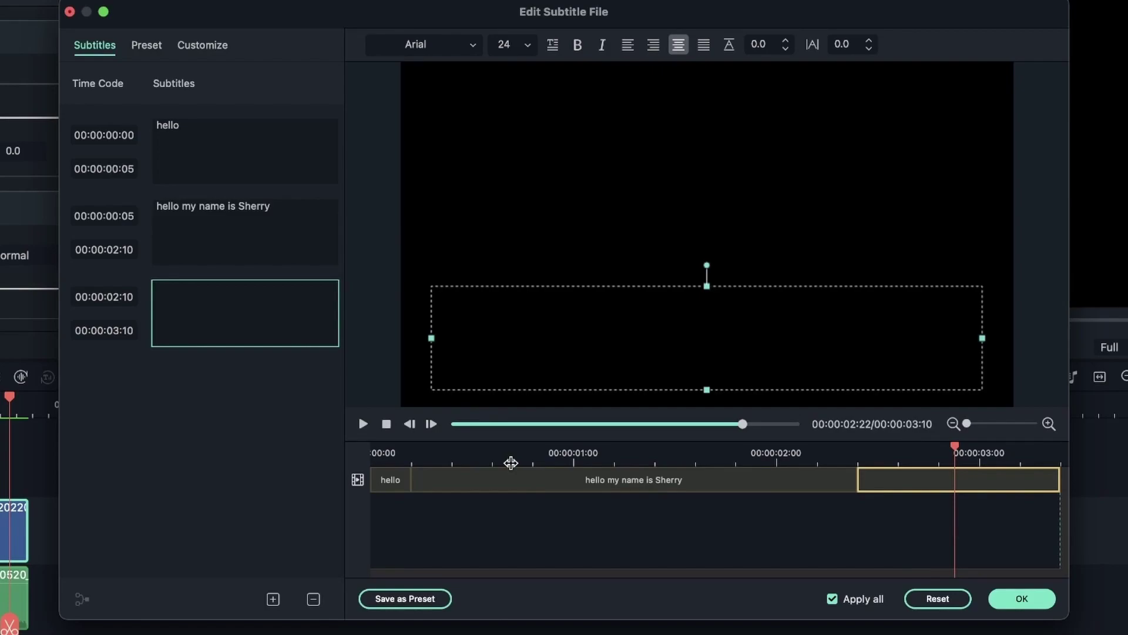
{"action": "left_click", "coordinate": [196, 149]}
{"action": "double_click", "coordinate": [226, 126]}
{"action": "key", "text": "BackSpace"}
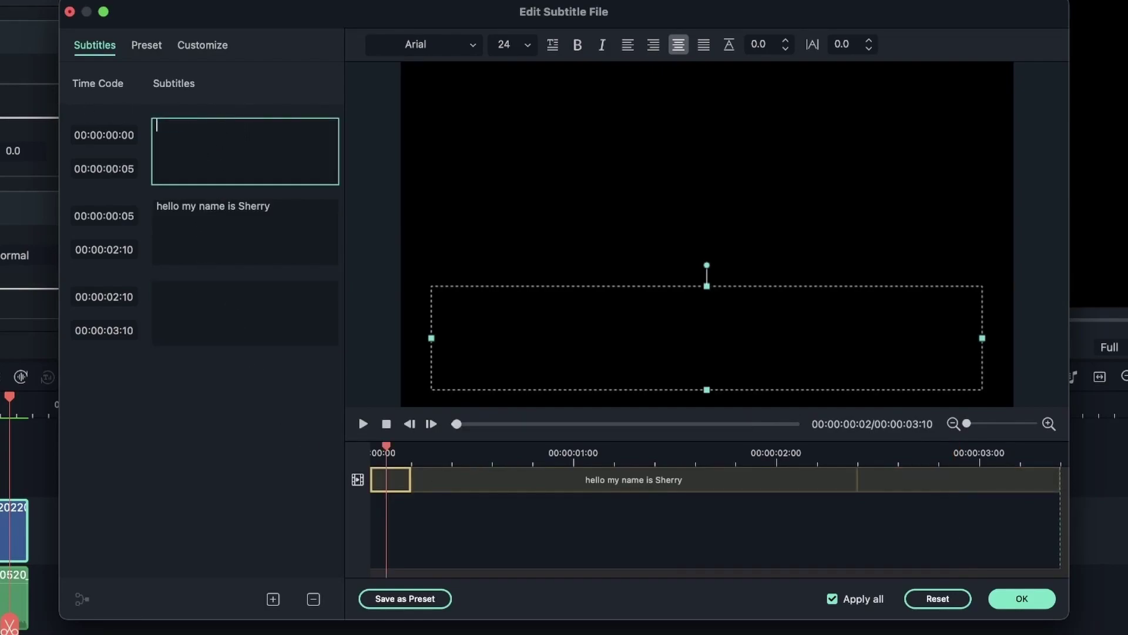
Preview Text styles 6 through 10 on the subtitles, then apply the pink outlined Text style 5
{"action": "left_click", "coordinate": [144, 42]}
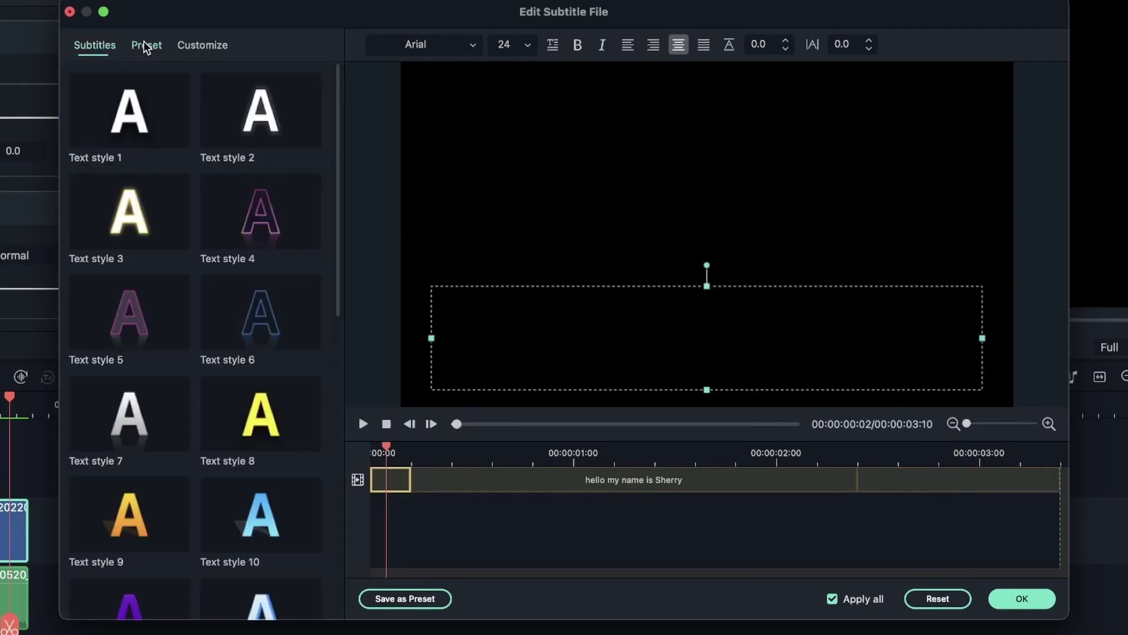
{"action": "left_click", "coordinate": [585, 454]}
{"action": "left_click", "coordinate": [625, 479]}
{"action": "left_click", "coordinate": [150, 418]}
{"action": "left_click", "coordinate": [227, 416]}
{"action": "left_click", "coordinate": [230, 494]}
{"action": "left_click", "coordinate": [173, 491]}
{"action": "left_click", "coordinate": [206, 317]}
{"action": "left_click", "coordinate": [83, 279]}
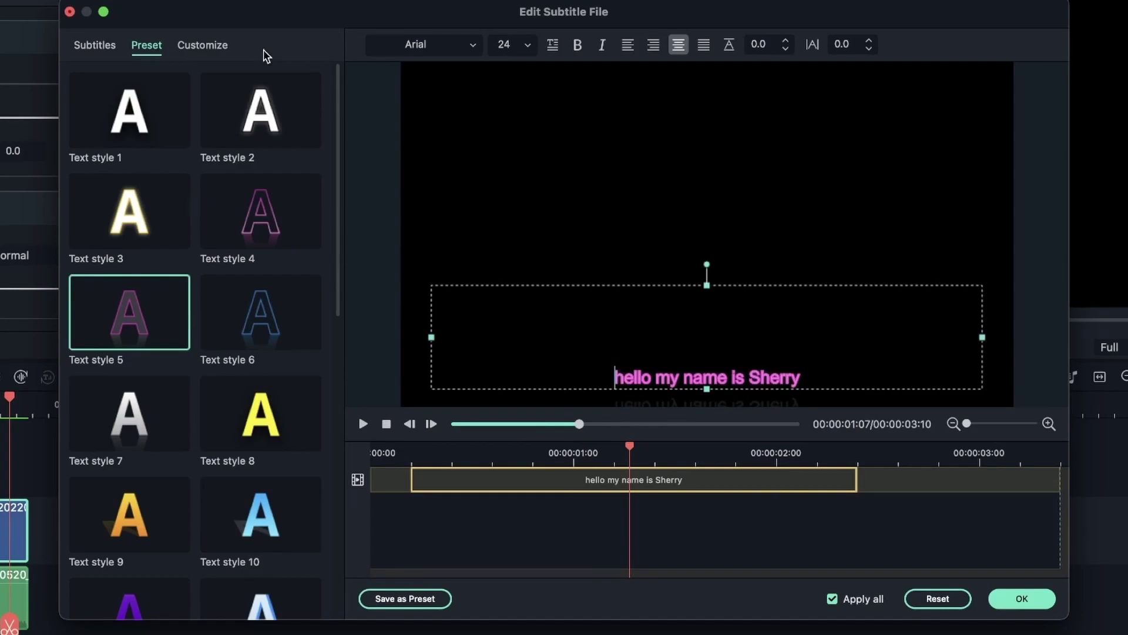
Review the Customize style settings and confirm the subtitle styling with OK
{"action": "left_click", "coordinate": [189, 49]}
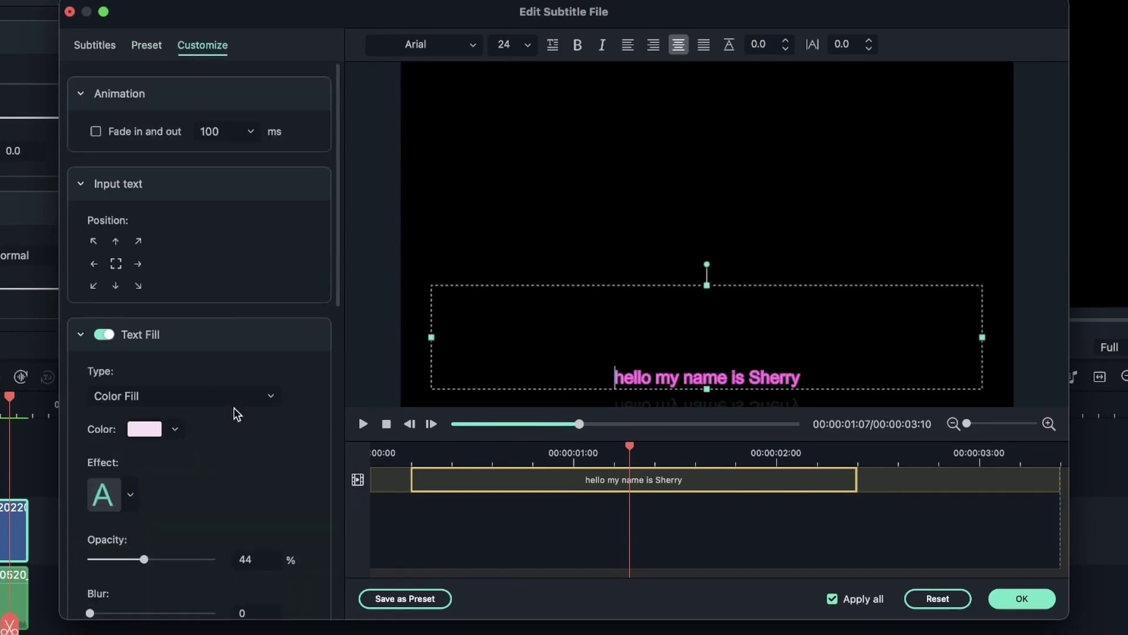
{"action": "scroll", "coordinate": [235, 412], "scroll_direction": "down", "scroll_amount": 10}
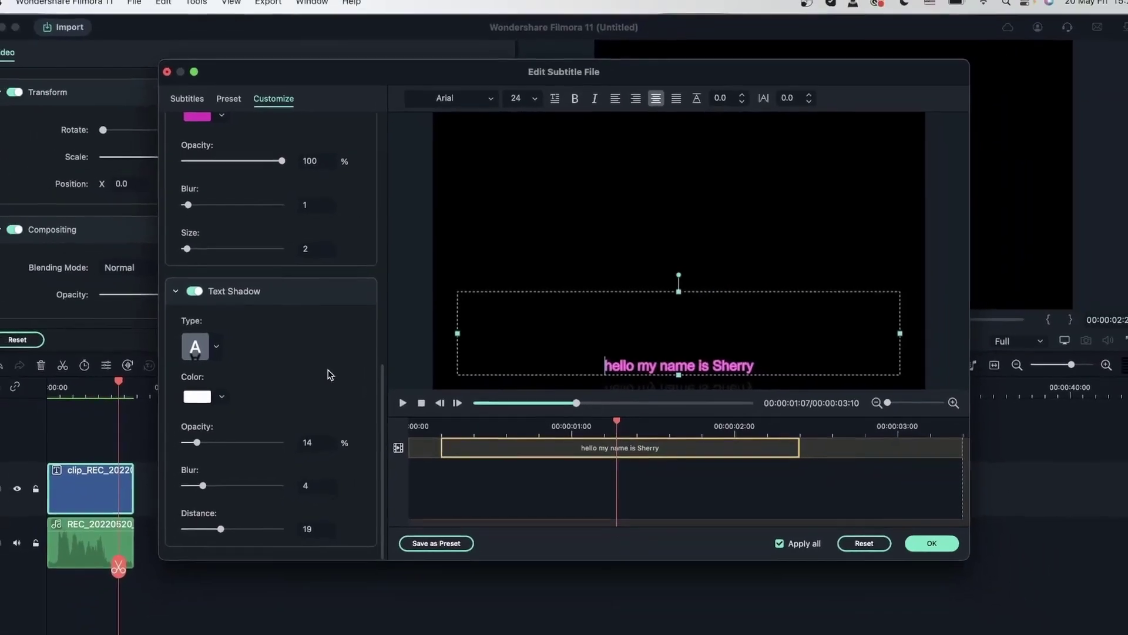
{"action": "left_click", "coordinate": [928, 542]}
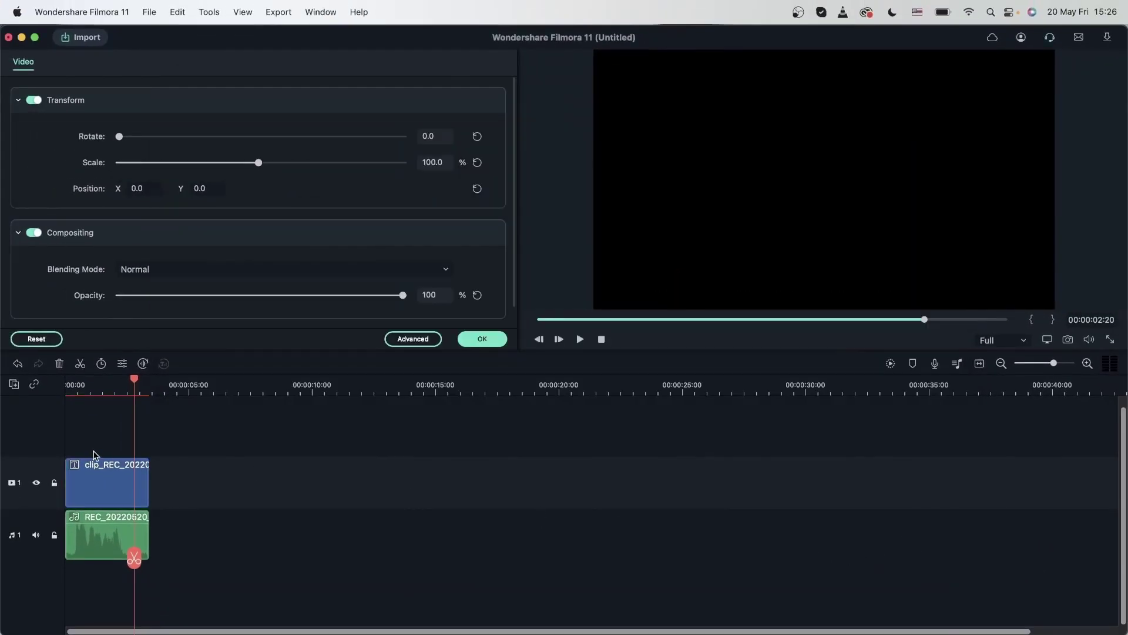
Delete the styled subtitle clip and the voice recording from the timeline
{"action": "left_click_drag", "start_coordinate": [135, 380], "coordinate": [76, 413]}
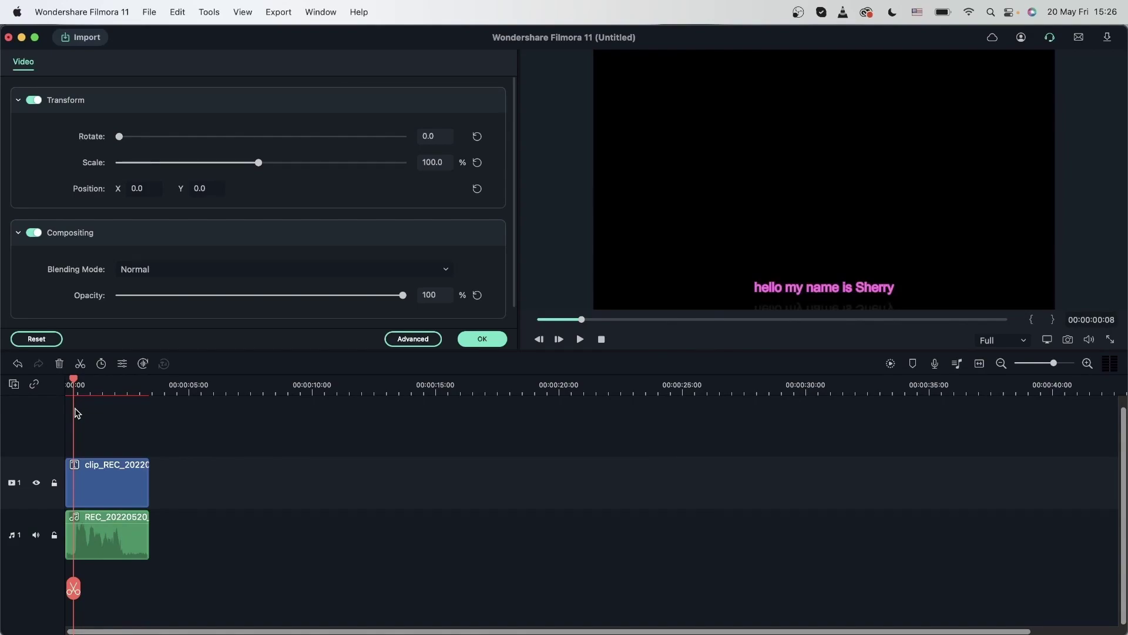
{"action": "left_click", "coordinate": [312, 529]}
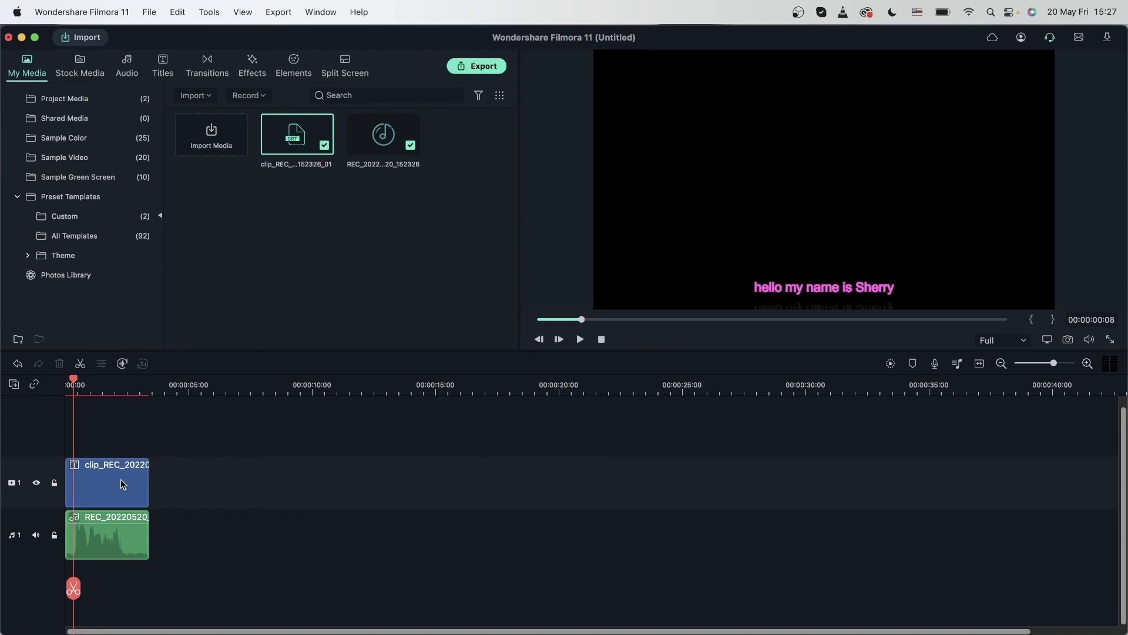
{"action": "left_click_drag", "start_coordinate": [270, 559], "coordinate": [67, 454]}
{"action": "key", "text": "Delete"}
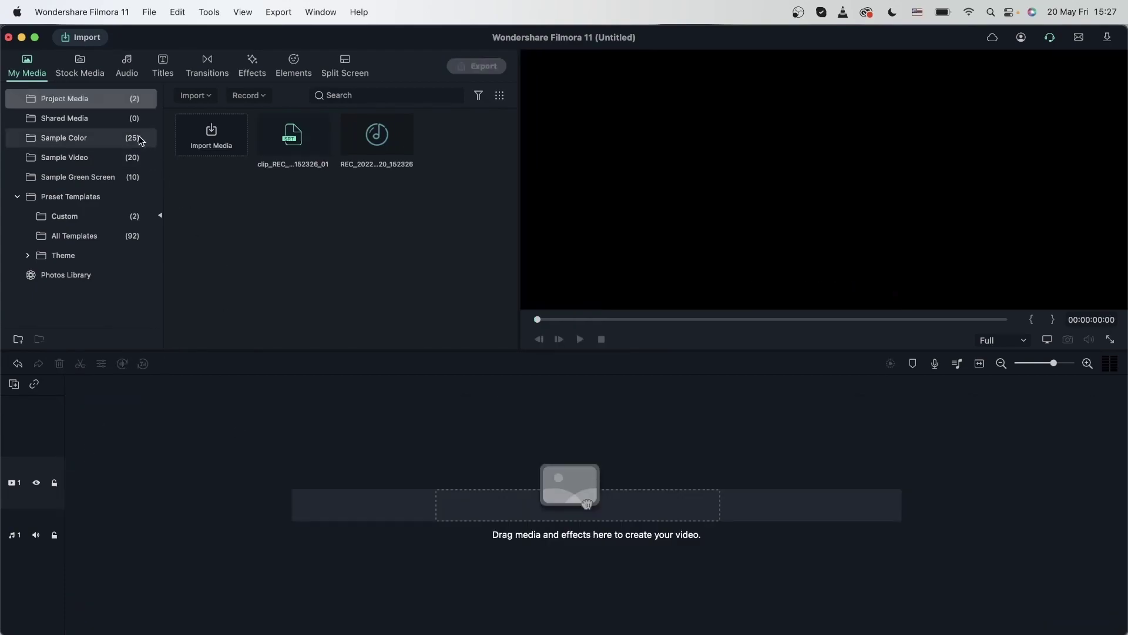
Place the Basic 3 plain-text title on the video track
{"action": "left_click", "coordinate": [262, 77]}
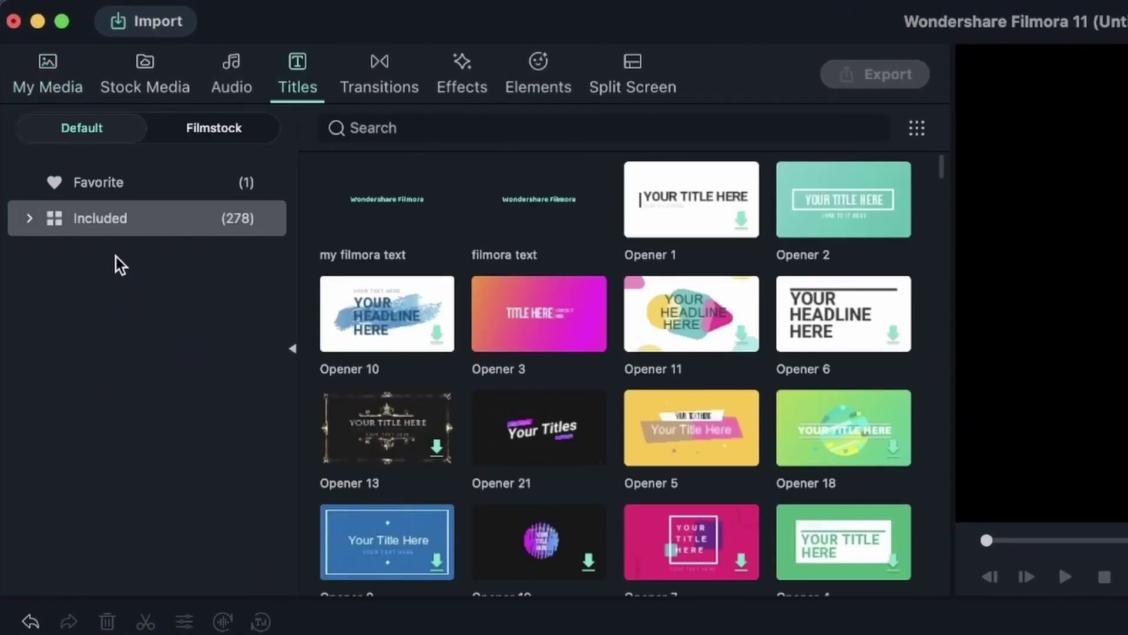
{"action": "left_click", "coordinate": [29, 218]}
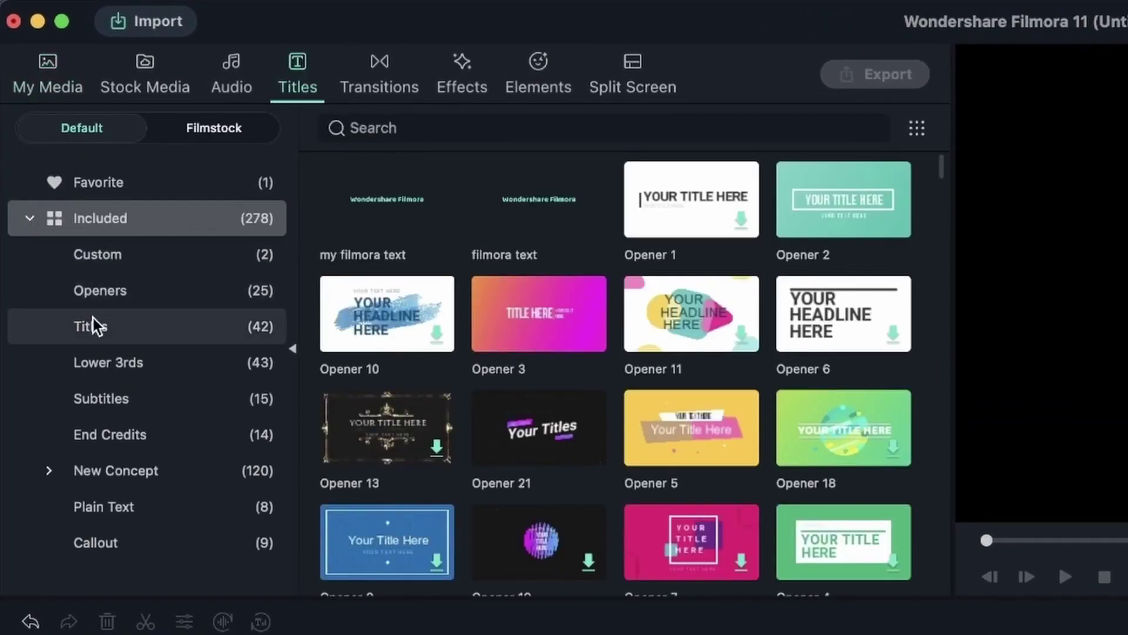
{"action": "left_click", "coordinate": [171, 510]}
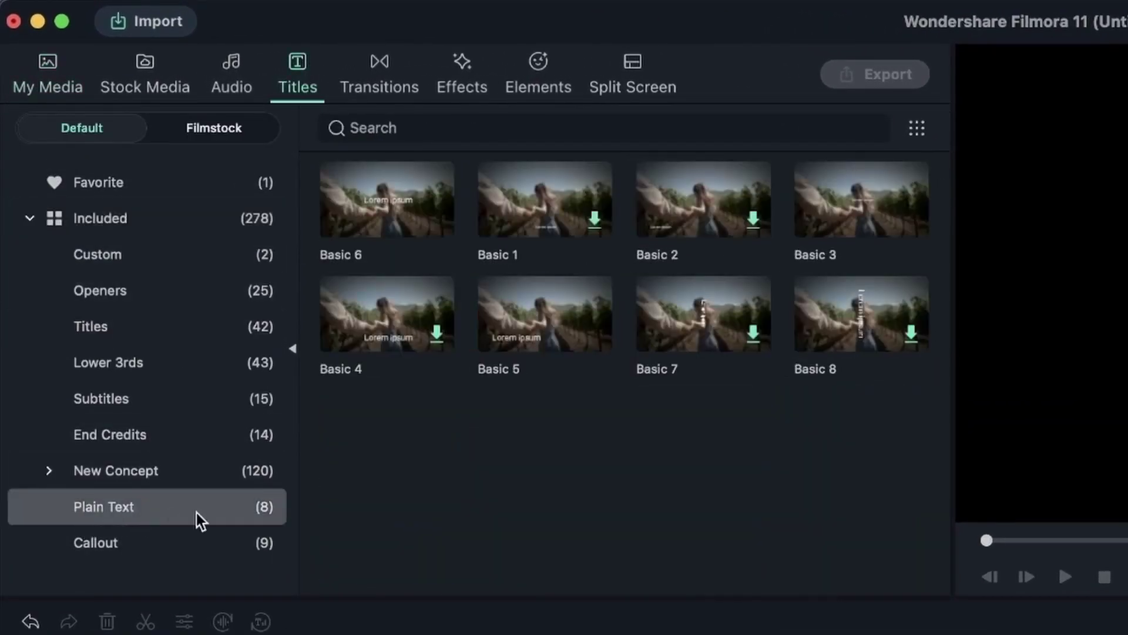
{"action": "left_click_drag", "start_coordinate": [469, 135], "coordinate": [70, 483]}
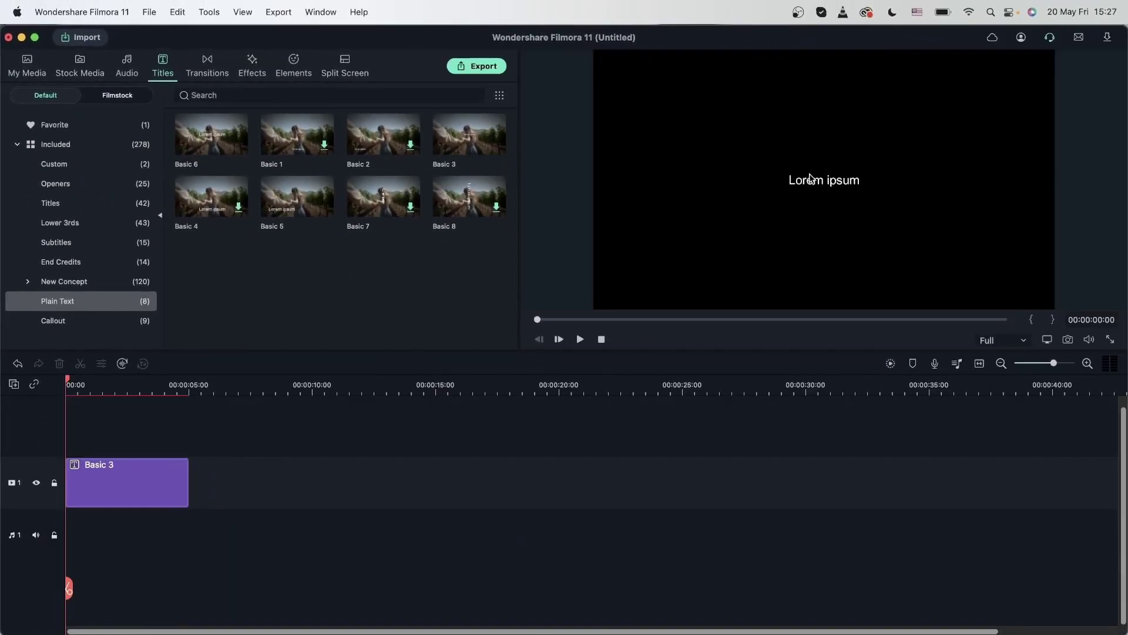
Replace the Lorem ipsum placeholder with "I like ice cream"
{"action": "double_click", "coordinate": [83, 473]}
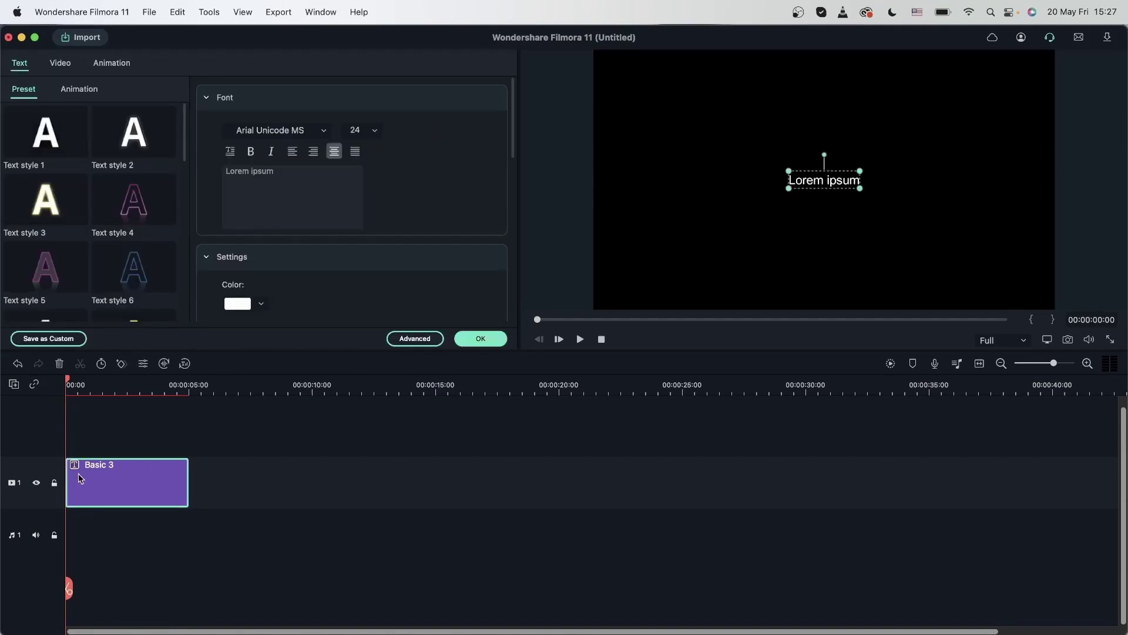
{"action": "left_click_drag", "start_coordinate": [329, 176], "coordinate": [195, 177]}
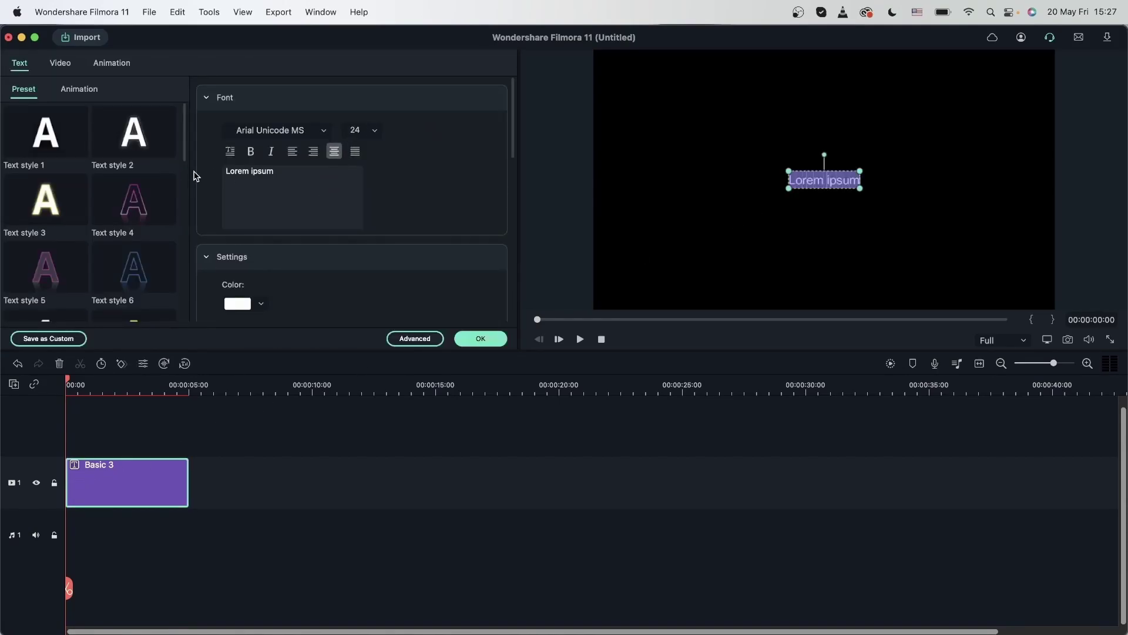
{"action": "type", "text": "I like van"}
{"action": "key", "text": "BackSpace"}
{"action": "key", "text": "BackSpace"}
{"action": "key", "text": "BackSpace"}
{"action": "type", "text": "ice cream"}
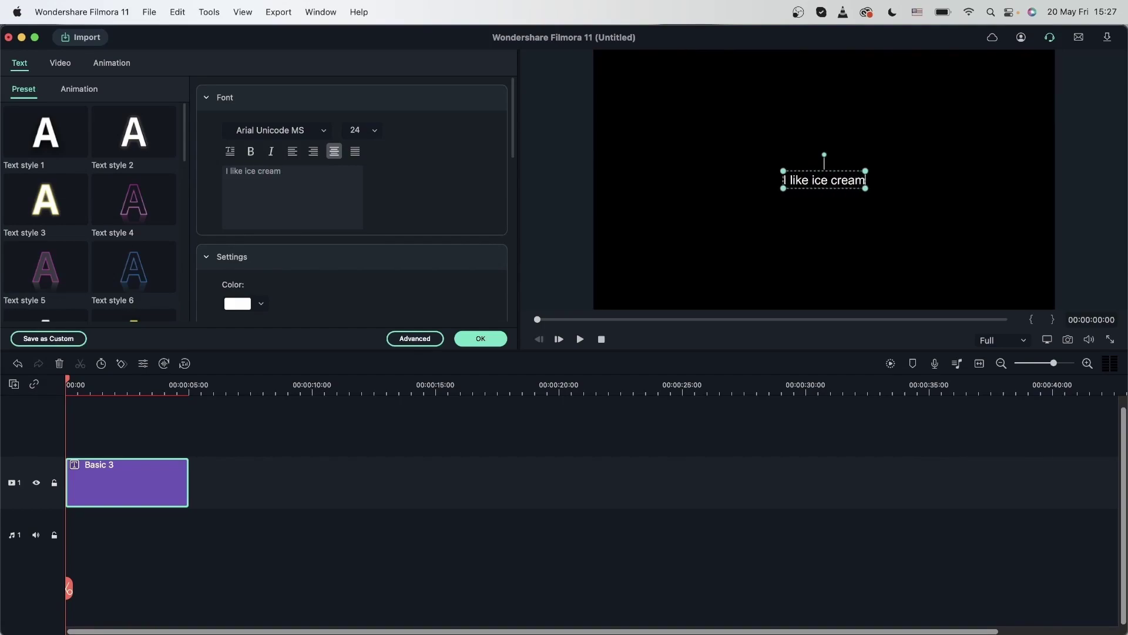
{"action": "left_click", "coordinate": [488, 339]}
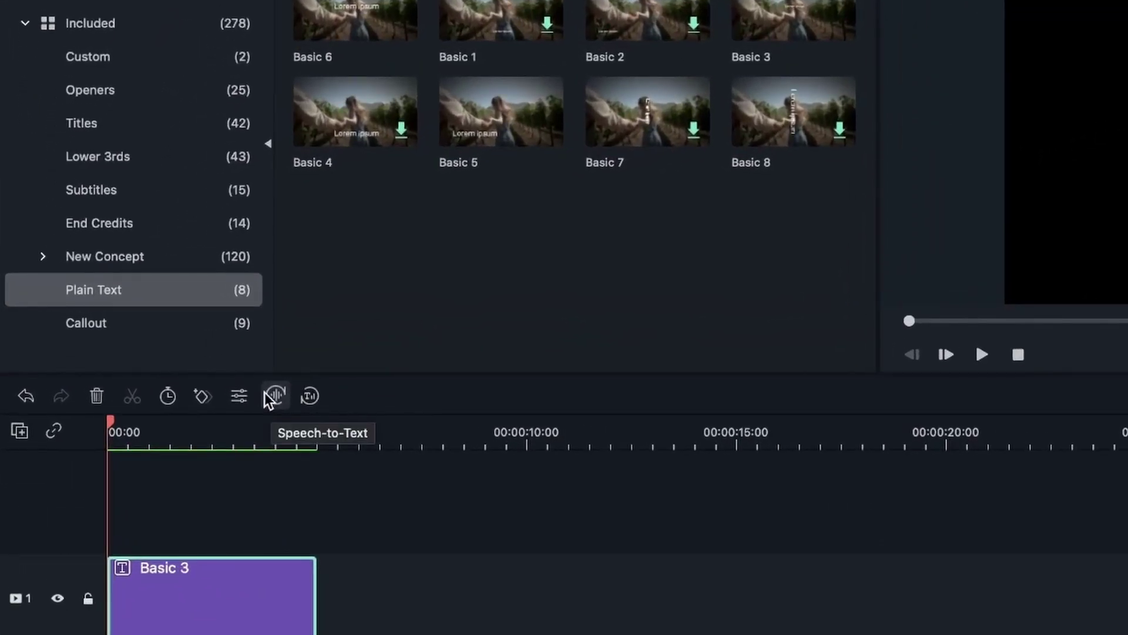
{"action": "left_click", "coordinate": [310, 396]}
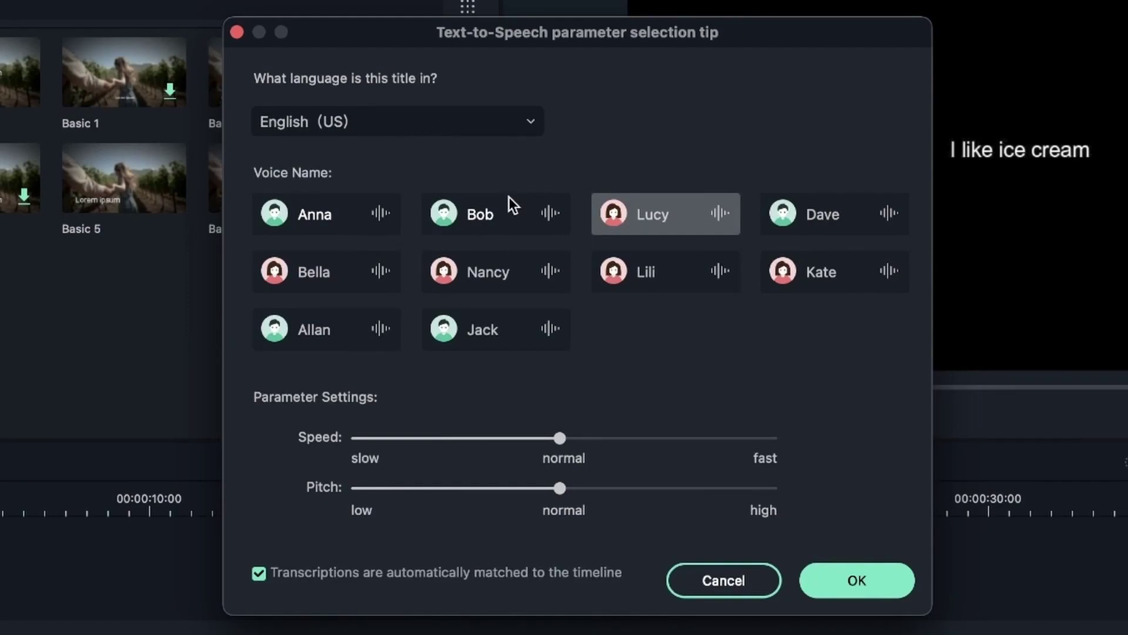
Audition Anna, Lili and Dave, then generate the speech in Lili's voice at normal speed
{"action": "left_click", "coordinate": [328, 220]}
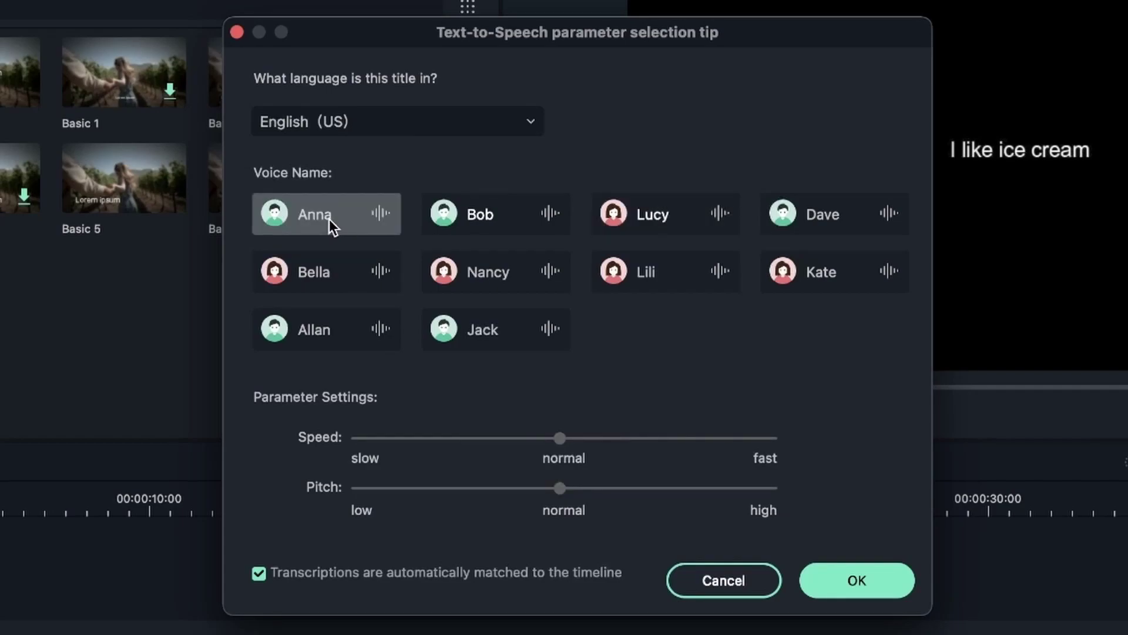
{"action": "left_click", "coordinate": [675, 273]}
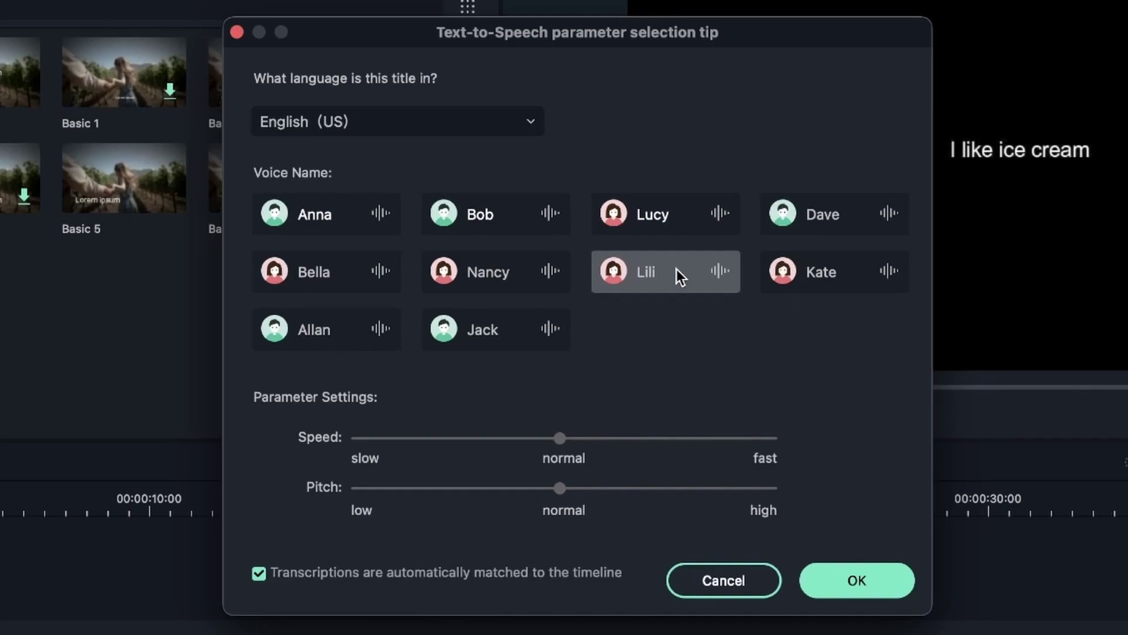
{"action": "left_click", "coordinate": [821, 220]}
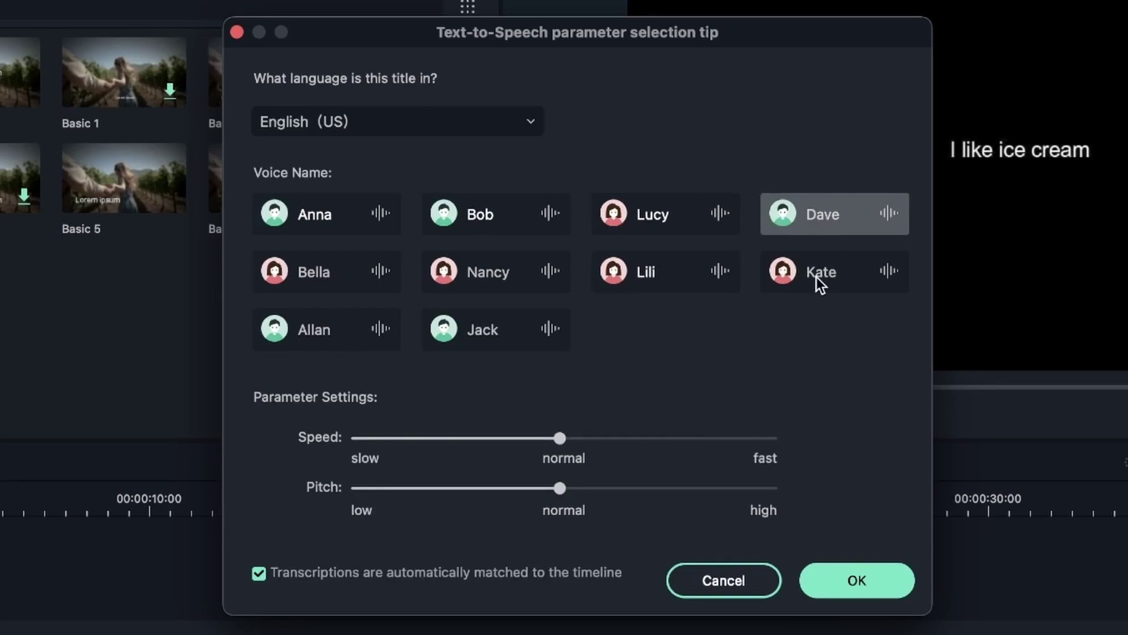
{"action": "left_click", "coordinate": [664, 274]}
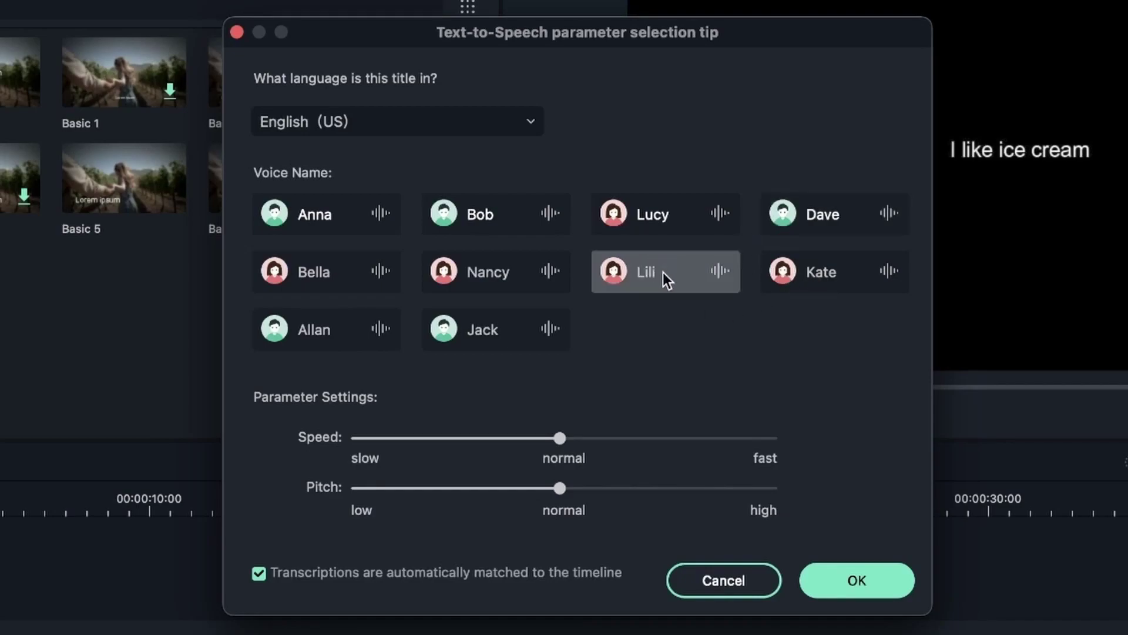
{"action": "left_click", "coordinate": [646, 439]}
{"action": "left_click_drag", "start_coordinate": [732, 429], "coordinate": [572, 442]}
{"action": "left_click", "coordinate": [861, 579]}
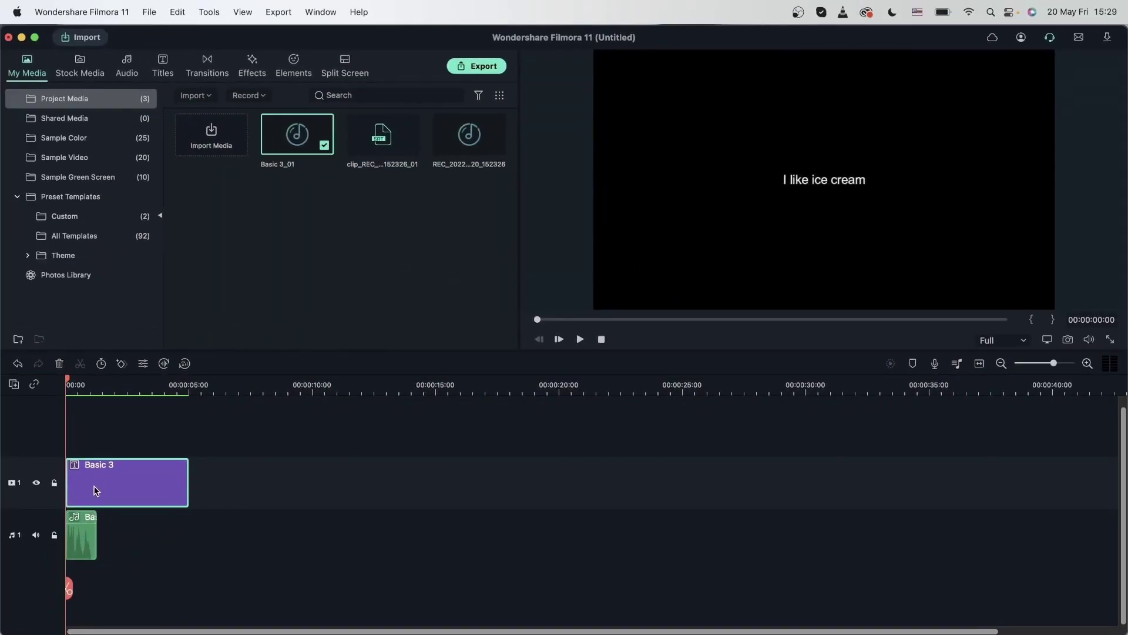
Play the title with its Basic 3_01 speech clip, then stop playback
{"action": "key", "text": "space"}
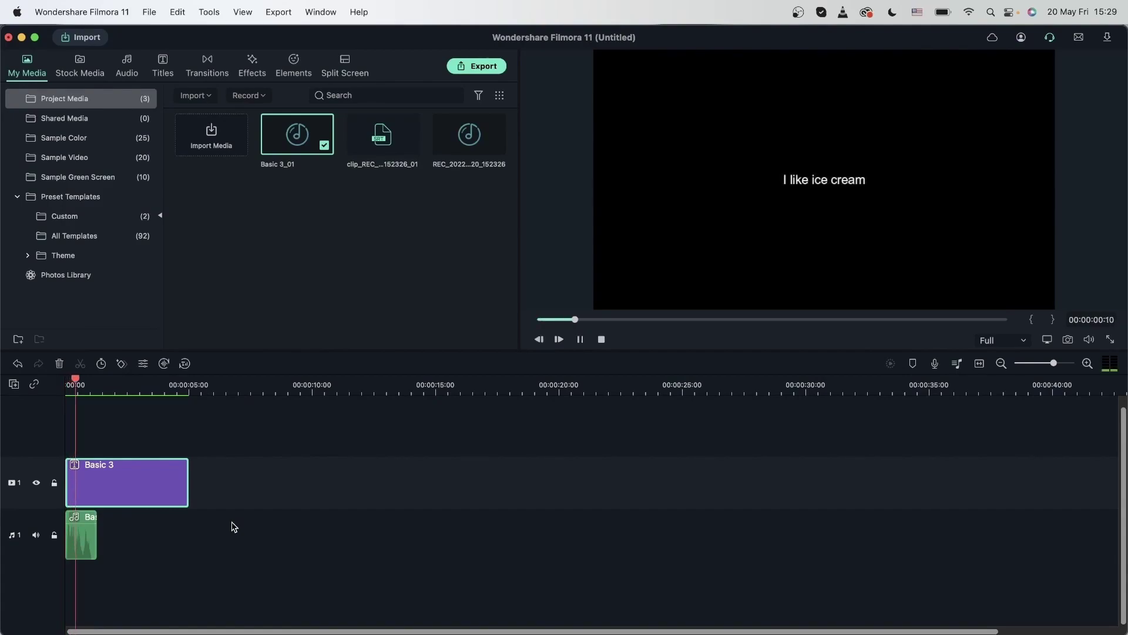
{"action": "key", "text": "space"}
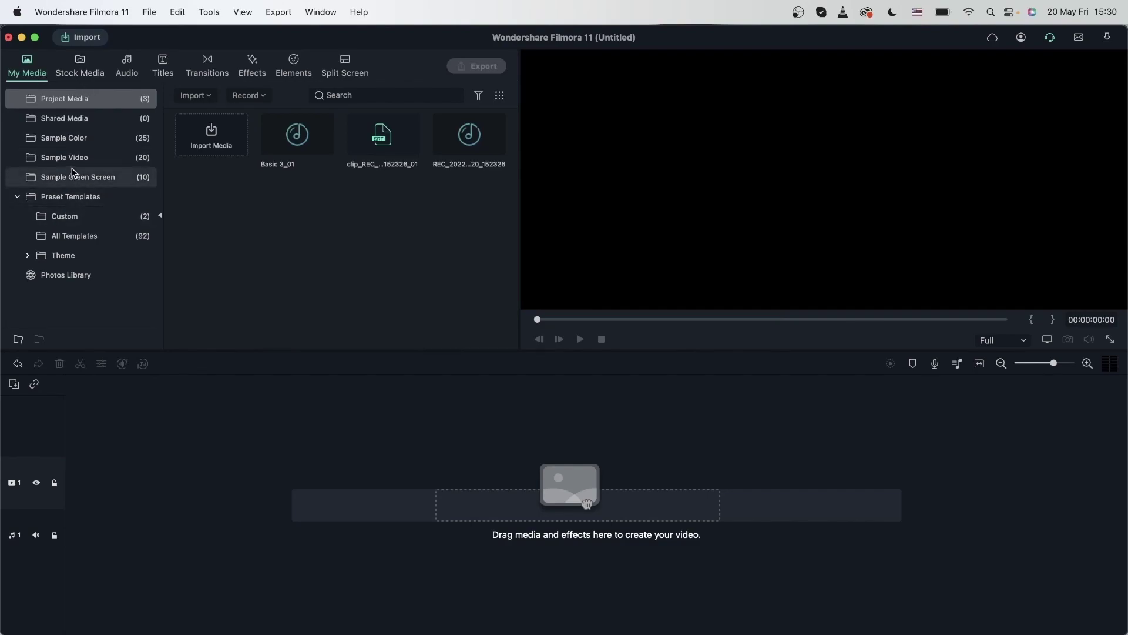
Add the Travel 01, 02 and 03 sample clips to the video track
{"action": "left_click", "coordinate": [74, 160]}
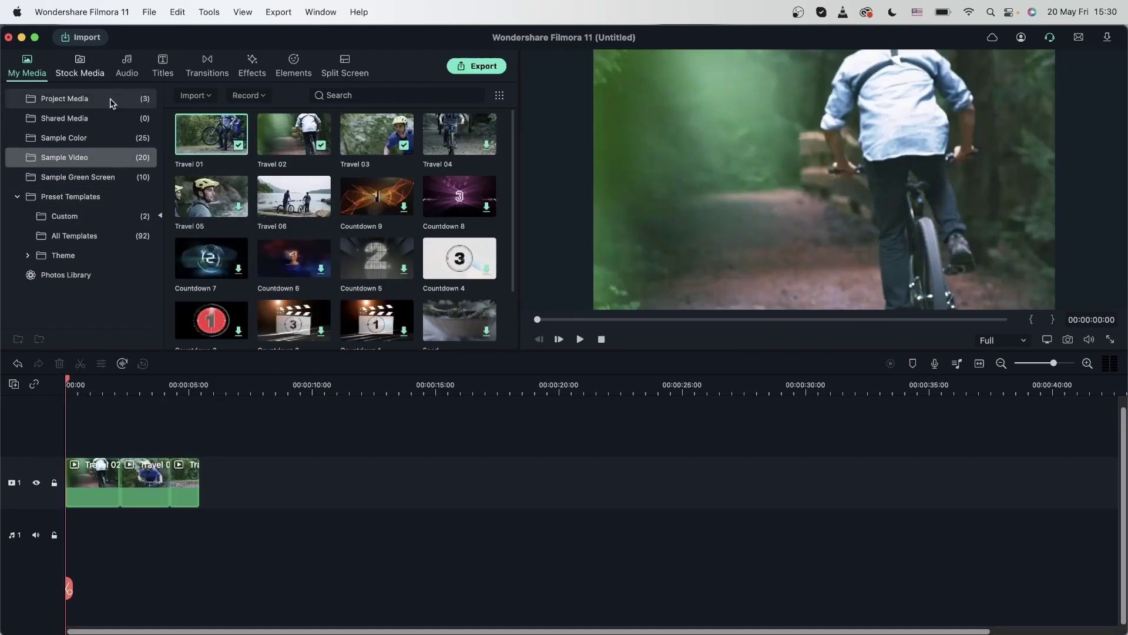
{"action": "left_click", "coordinate": [110, 99]}
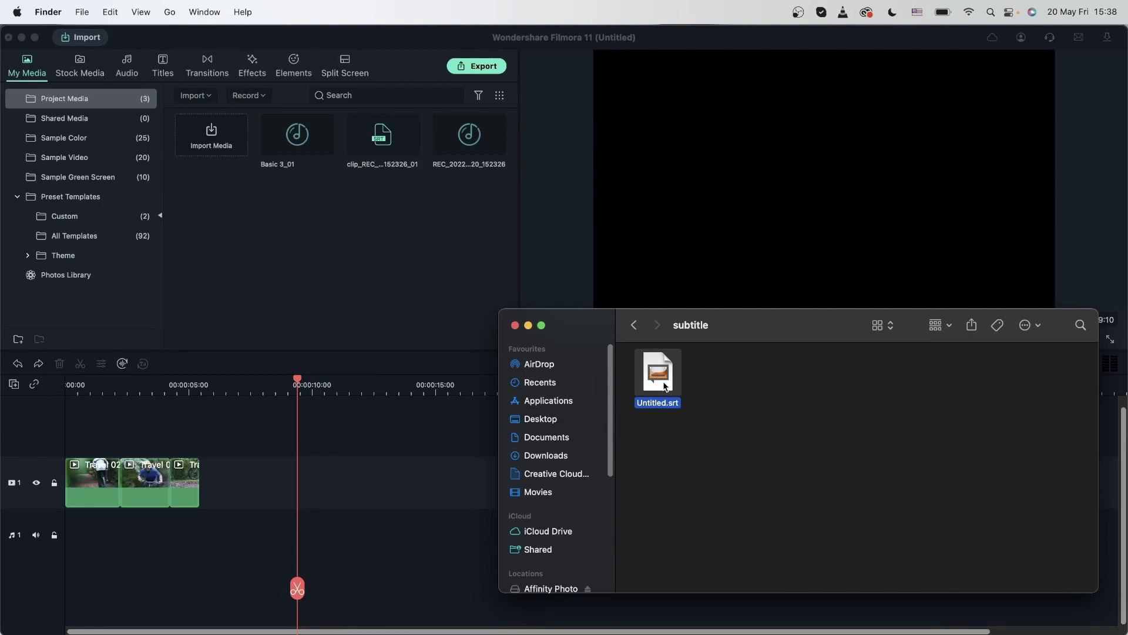
Import Untitled.srt from Finder and place it on track 1 beneath the travel clips
{"action": "left_click_drag", "start_coordinate": [657, 381], "coordinate": [253, 238]}
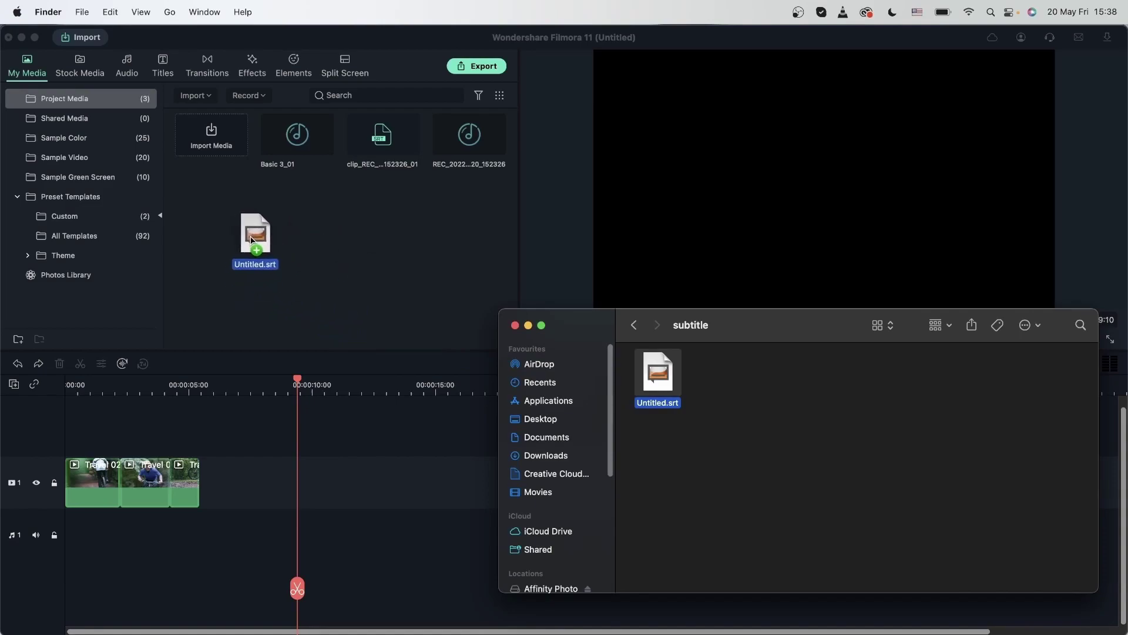
{"action": "left_click", "coordinate": [453, 467]}
{"action": "mouse_move", "coordinate": [230, 204]}
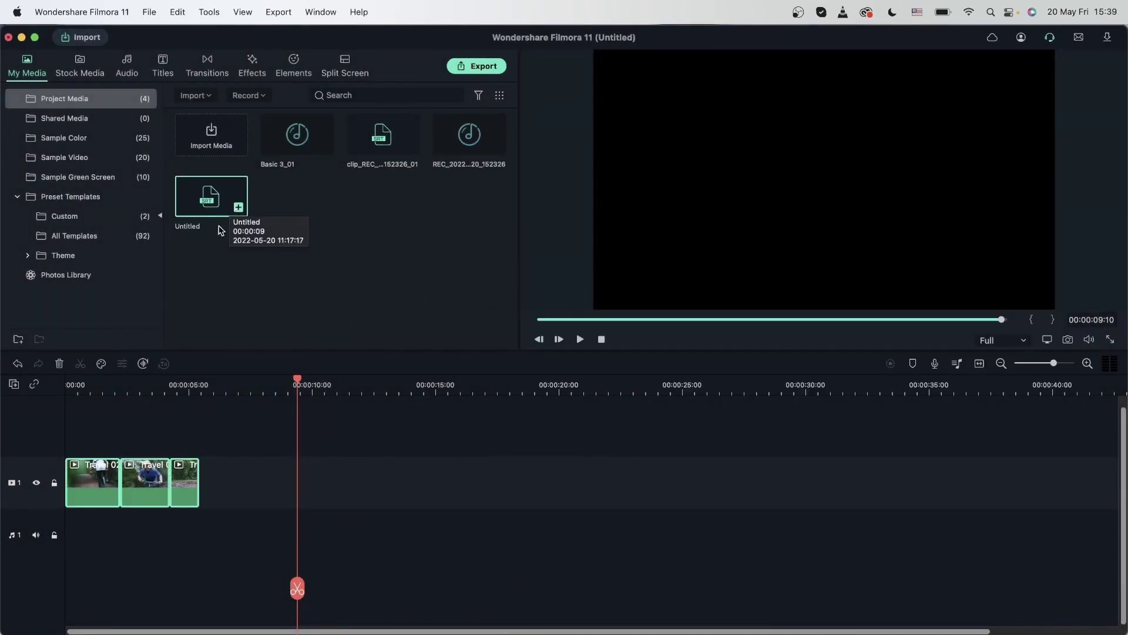
{"action": "left_click", "coordinate": [13, 385]}
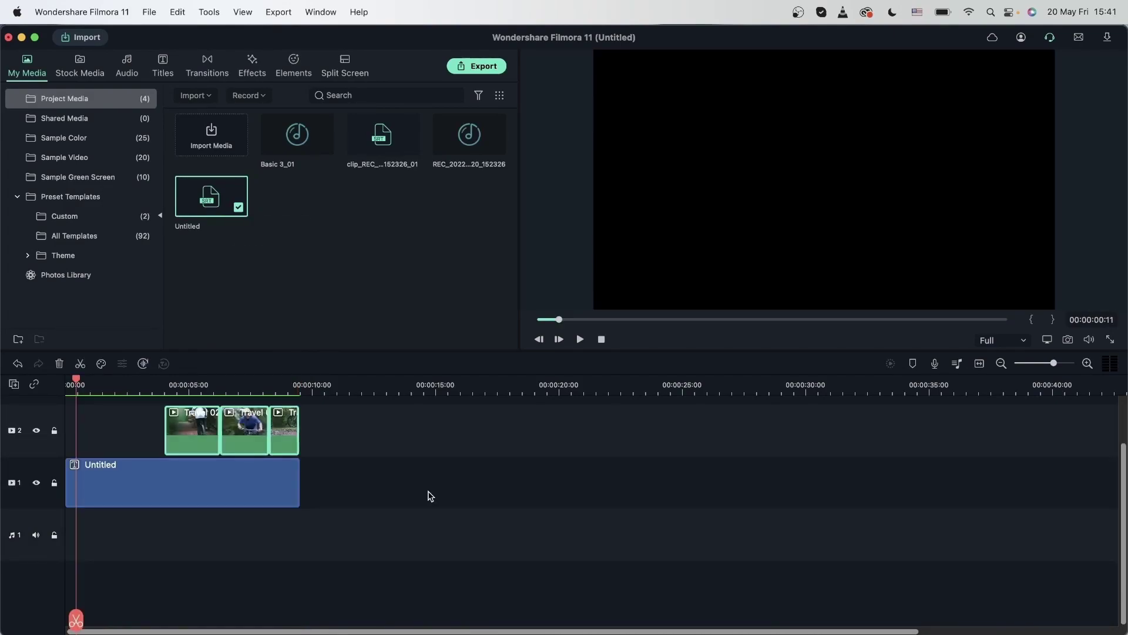
Review the three timed lines of Untitled.srt in Edit Subtitle File and confirm
{"action": "double_click", "coordinate": [244, 486]}
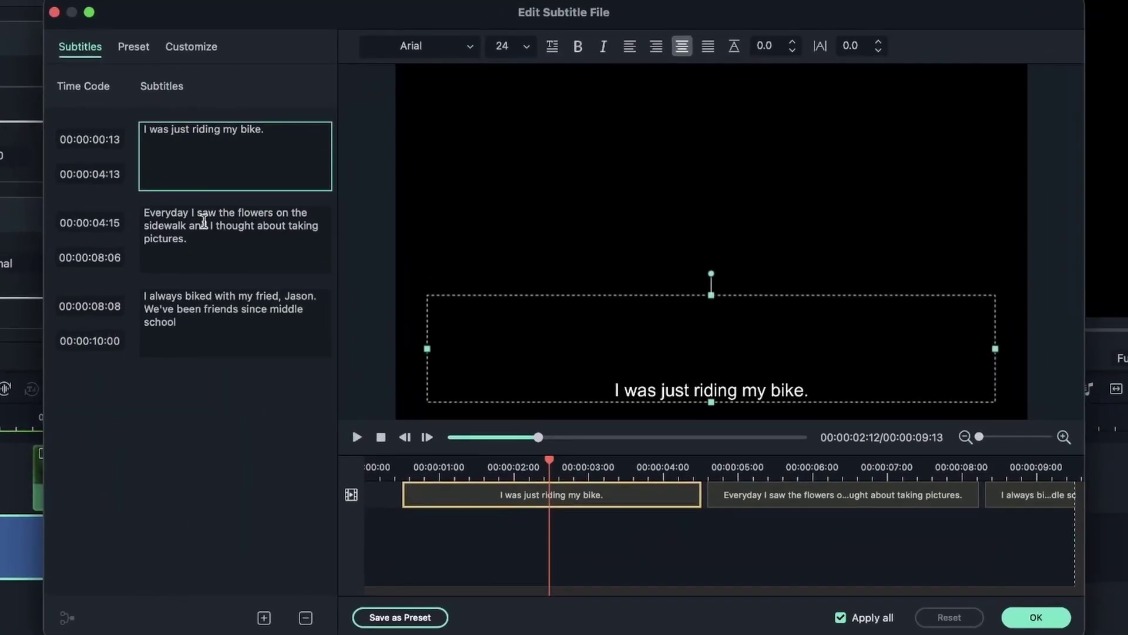
{"action": "left_click", "coordinate": [210, 222]}
{"action": "left_click_drag", "start_coordinate": [217, 259], "coordinate": [108, 186]}
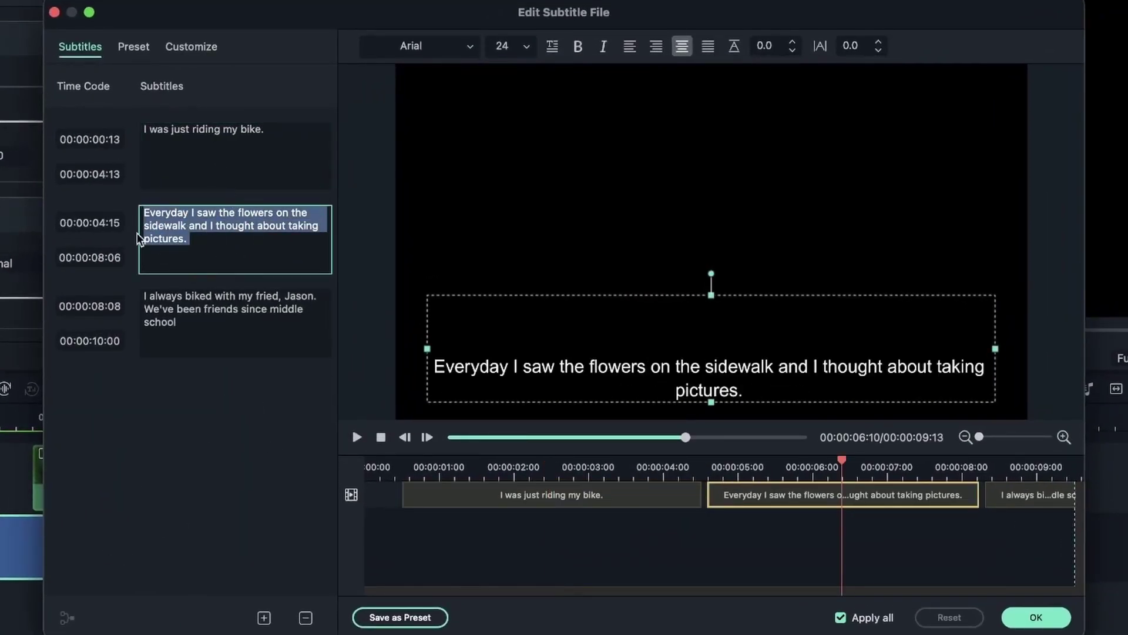
{"action": "left_click", "coordinate": [93, 172]}
{"action": "left_click", "coordinate": [106, 174]}
{"action": "left_click", "coordinate": [244, 143]}
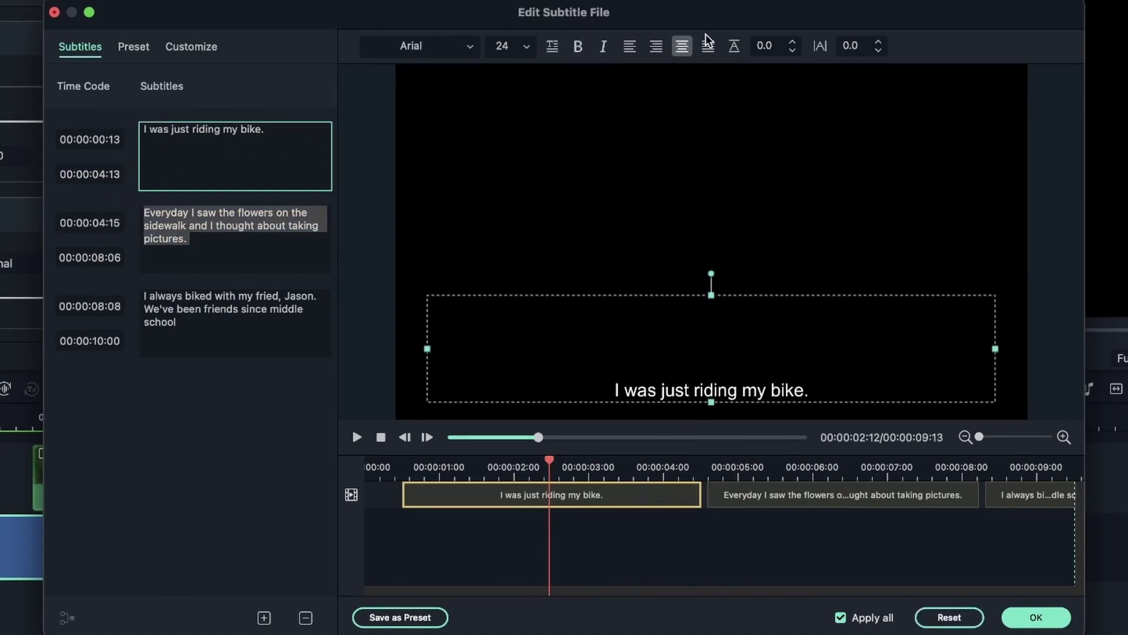
{"action": "left_click", "coordinate": [708, 498]}
{"action": "left_click", "coordinate": [700, 495]}
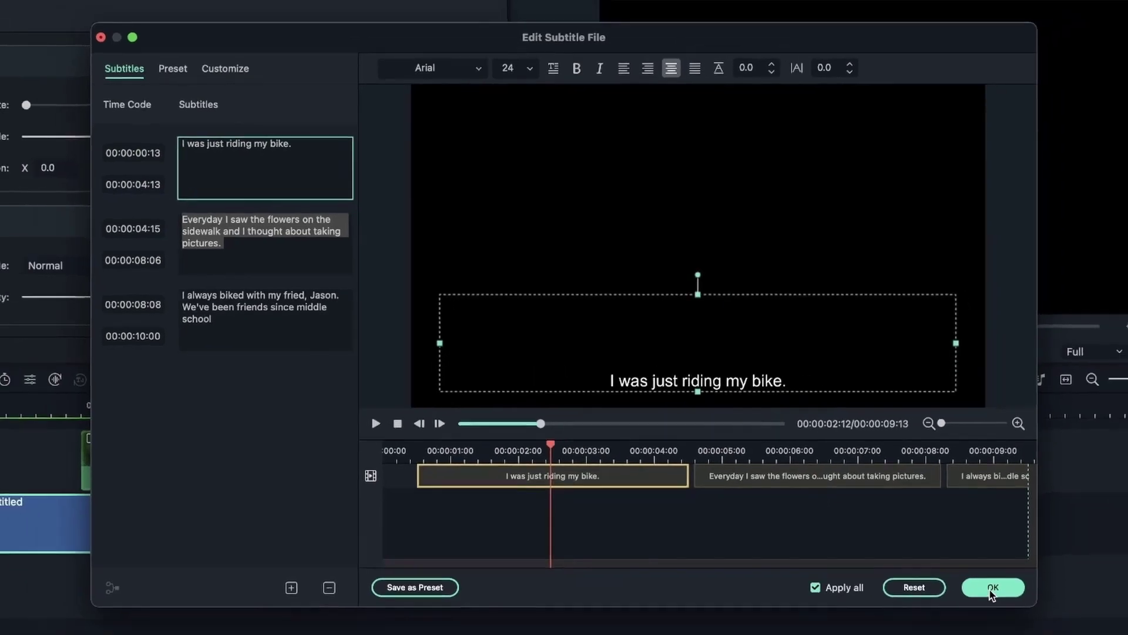
{"action": "left_click", "coordinate": [1036, 617]}
Return to the main editor with Untitled on track 1 and the travel clips on track 2
{"action": "left_click", "coordinate": [769, 515]}
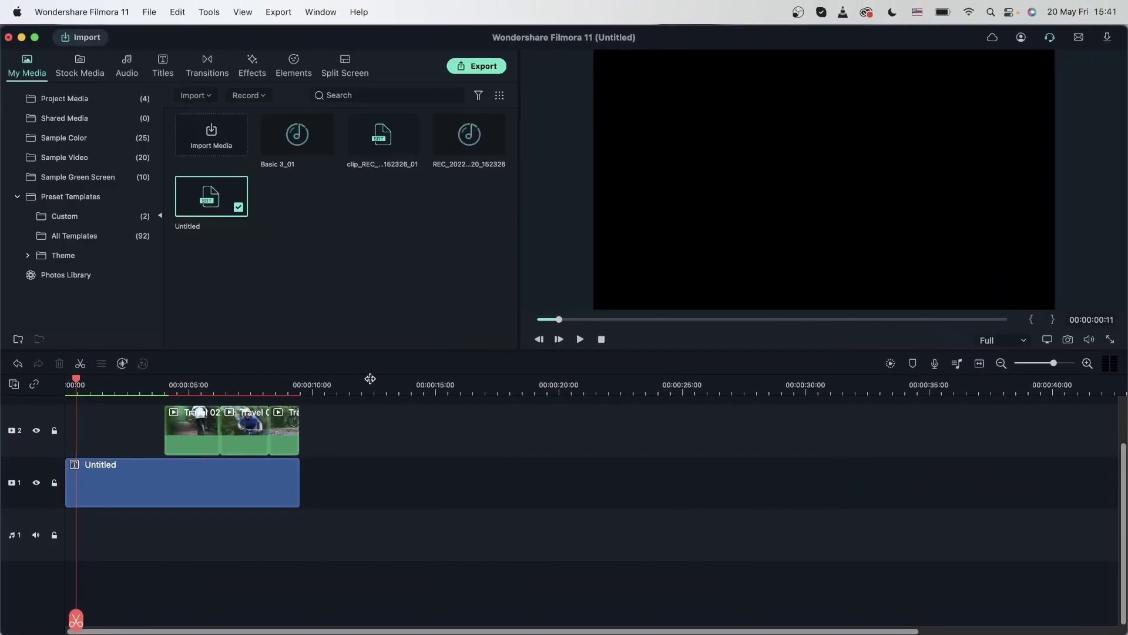